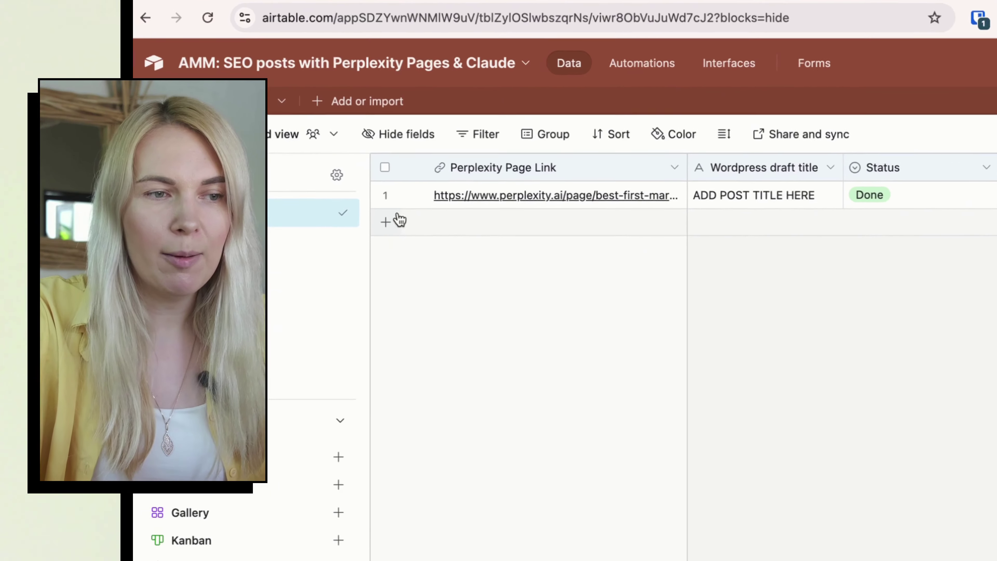
pyautogui.click(435, 216)
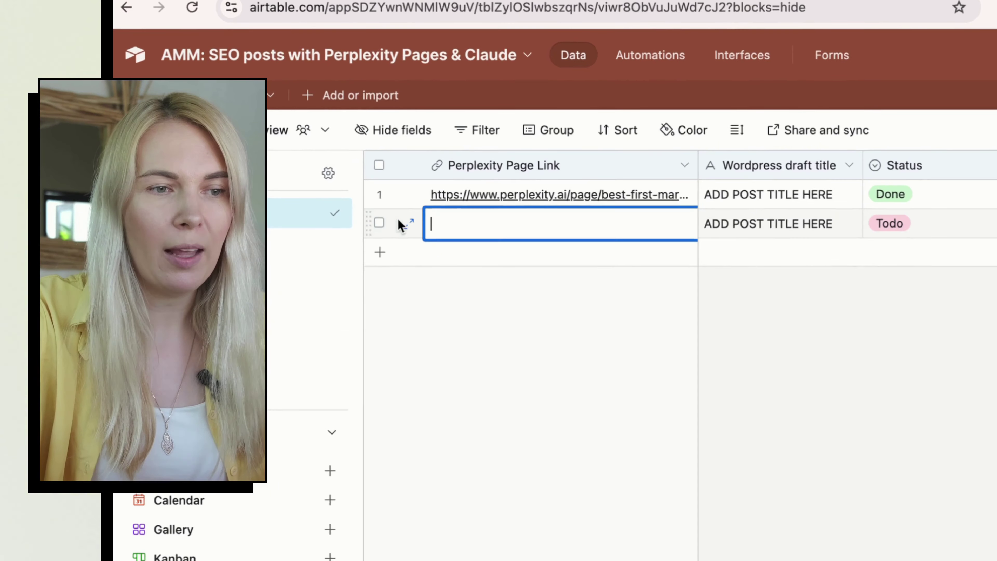
pyautogui.write('https://www.perplexity.ai/page/best-first-marketing-hire-for-LvnMVyT5TMC.XpERcmF7rA')
pyautogui.click(635, 315)
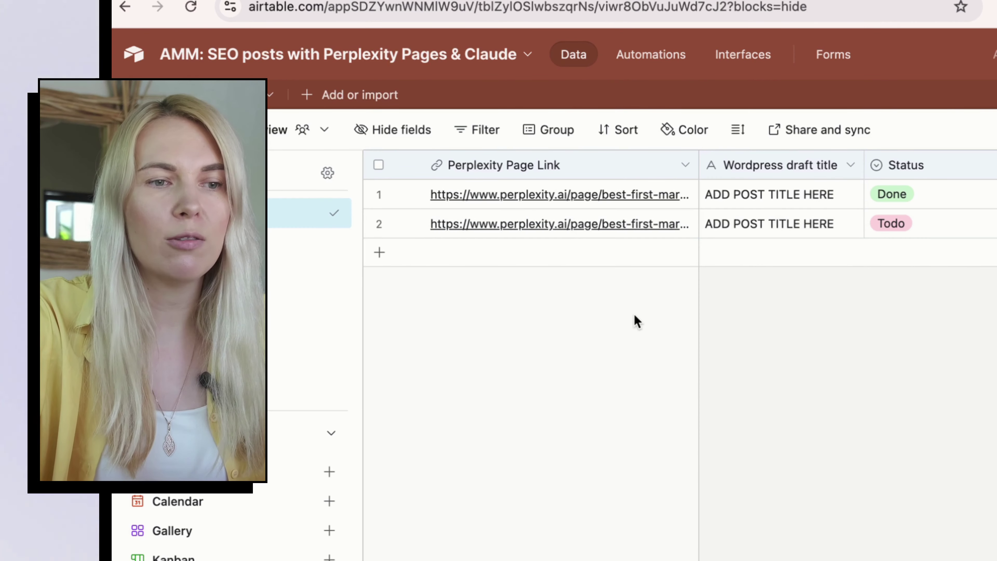
# Set the new record's Status to "Start automation!" and switch to the matching SEO posts scenario in Make
pyautogui.click(887, 228)
pyautogui.click(886, 228)
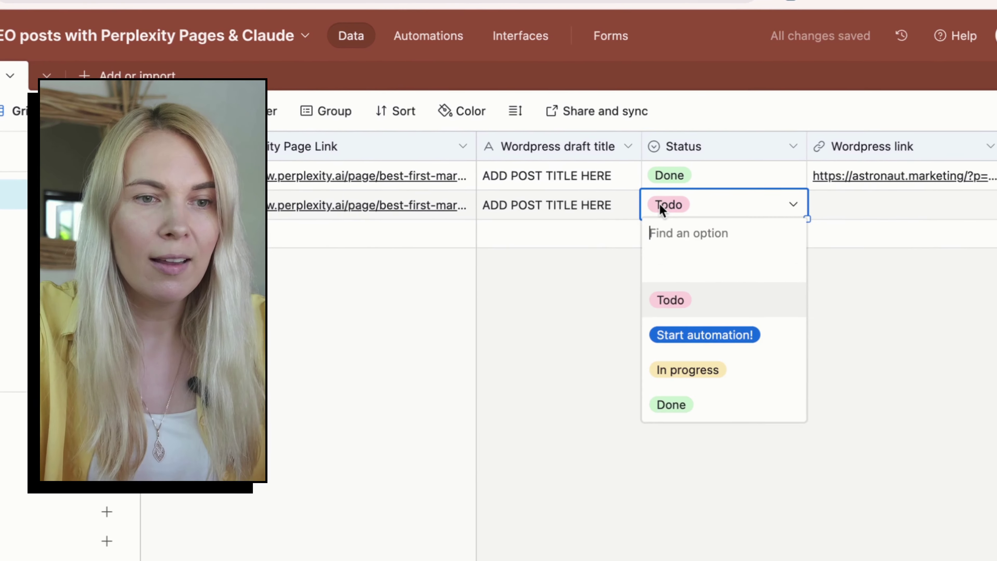
pyautogui.click(901, 356)
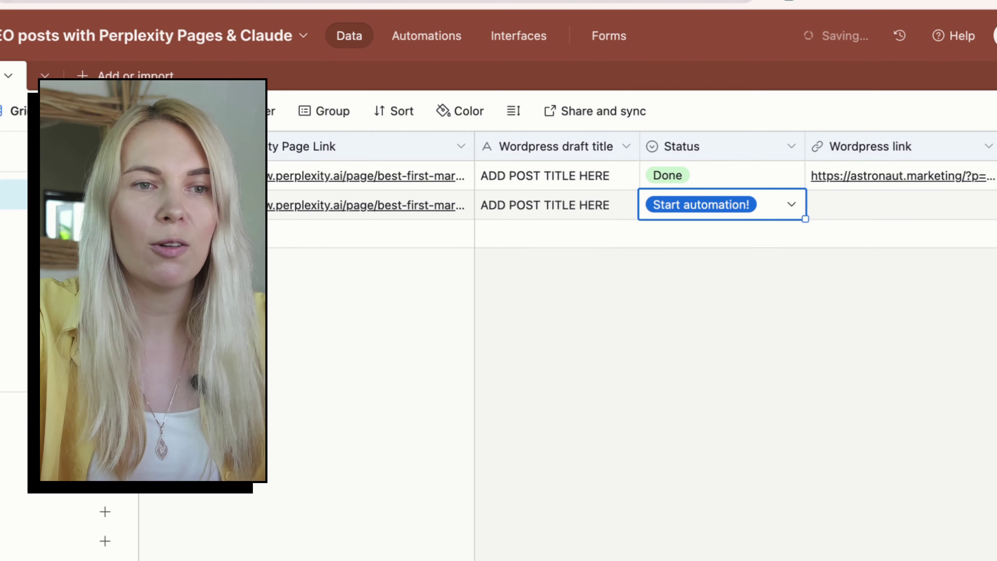
pyautogui.click(706, 68)
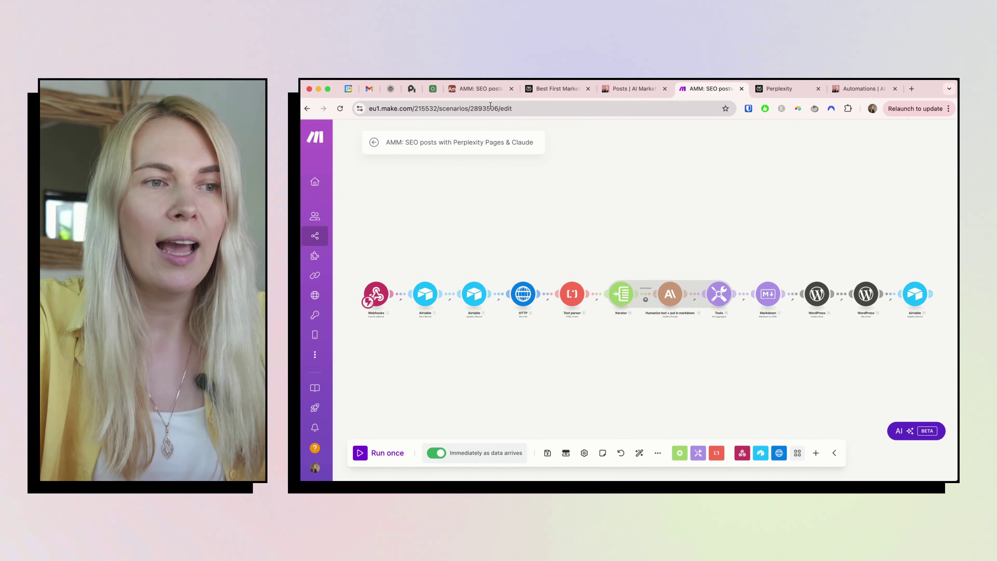
# Return to the Airtable base, open the Wordpress link of the Done record, and examine the draft post's headings, links and tables
pyautogui.click(489, 89)
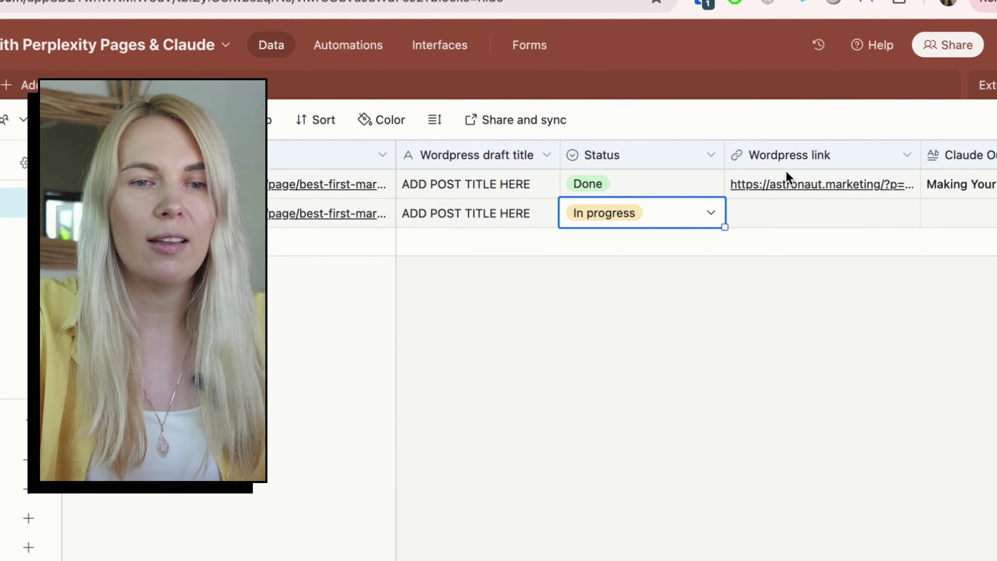
pyautogui.click(791, 180)
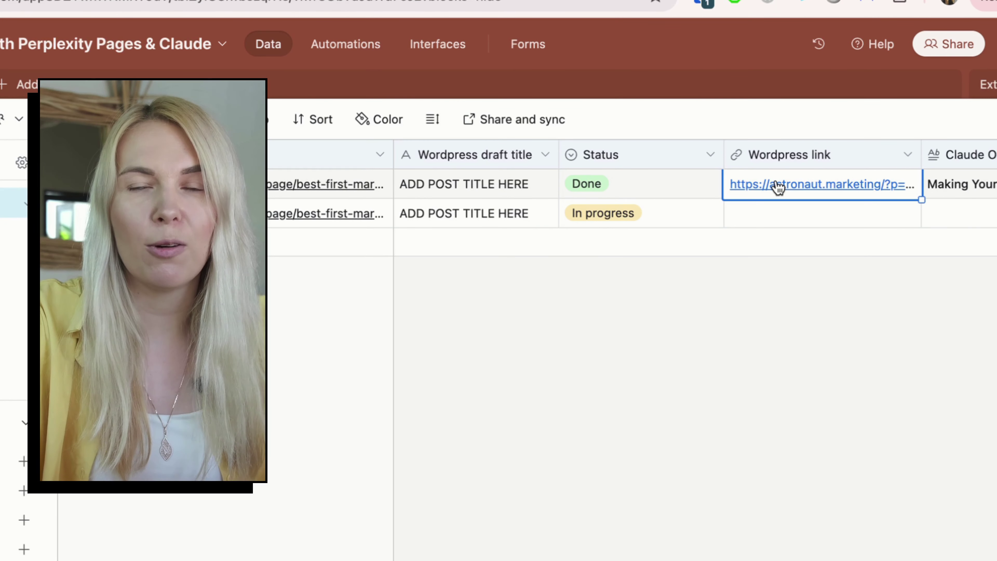
pyautogui.click(777, 186)
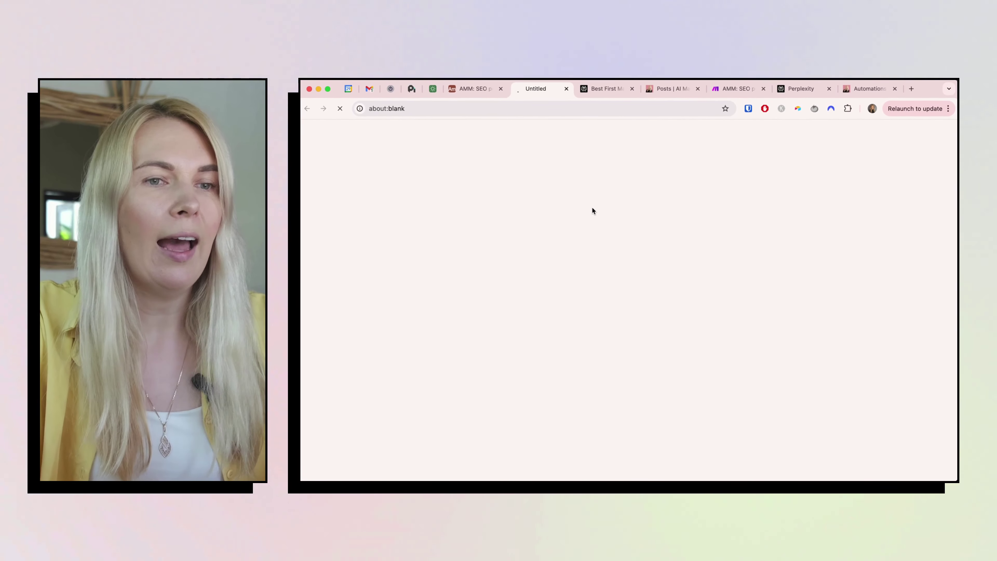
pyautogui.scroll(-2, 569, 300)
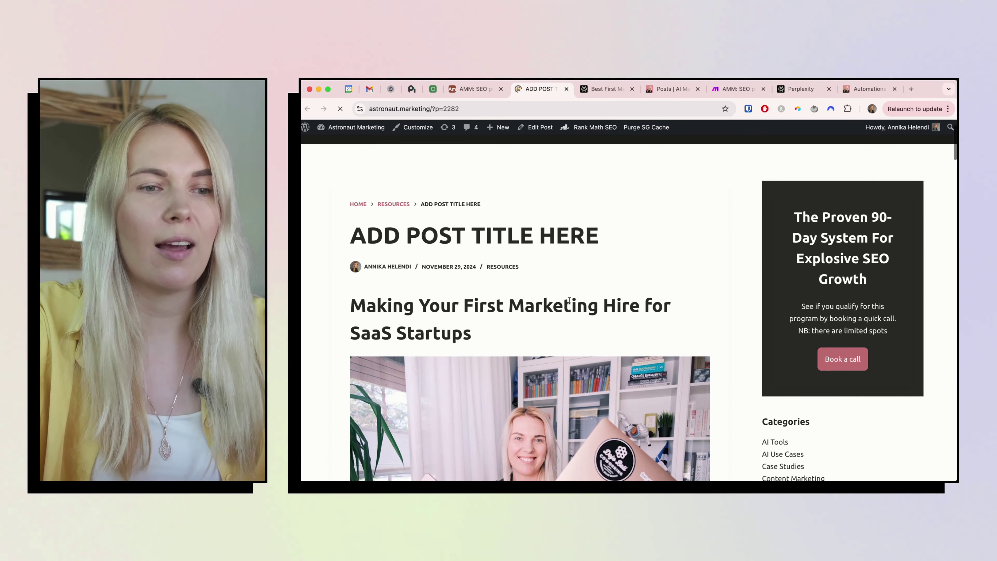
pyautogui.scroll(-7, 516, 238)
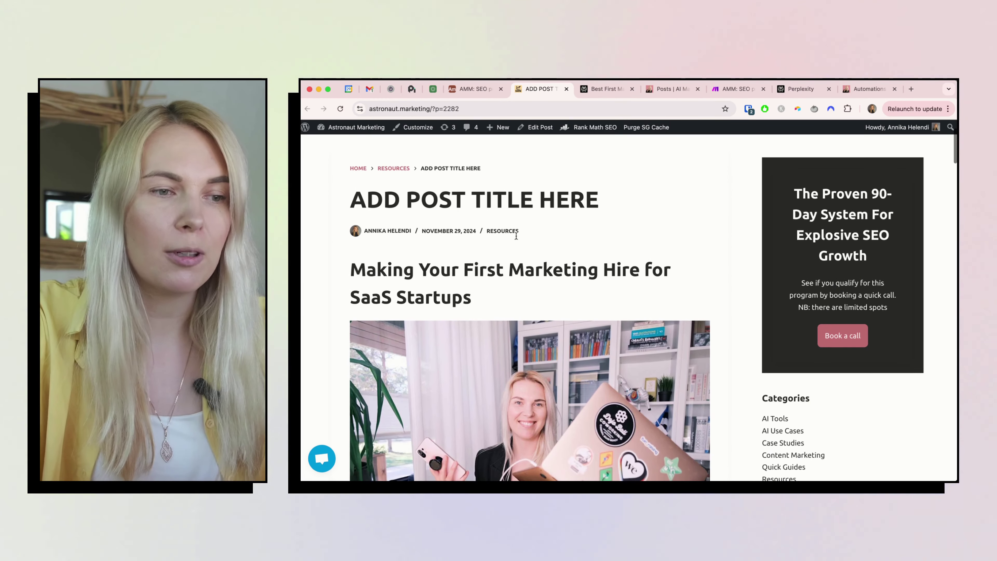
pyautogui.scroll(-4, 516, 236)
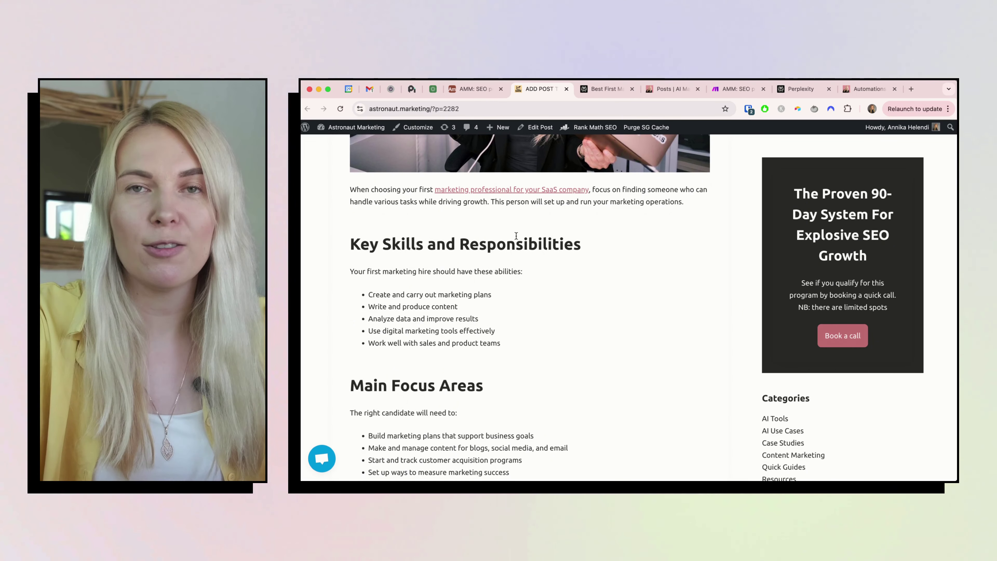
pyautogui.scroll(-15, 516, 236)
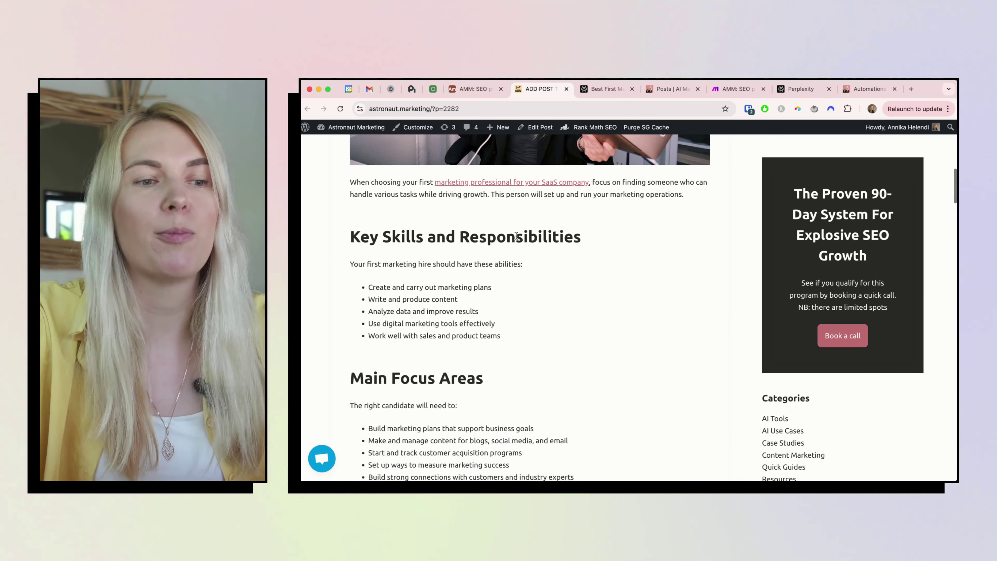
pyautogui.scroll(-8, 516, 236)
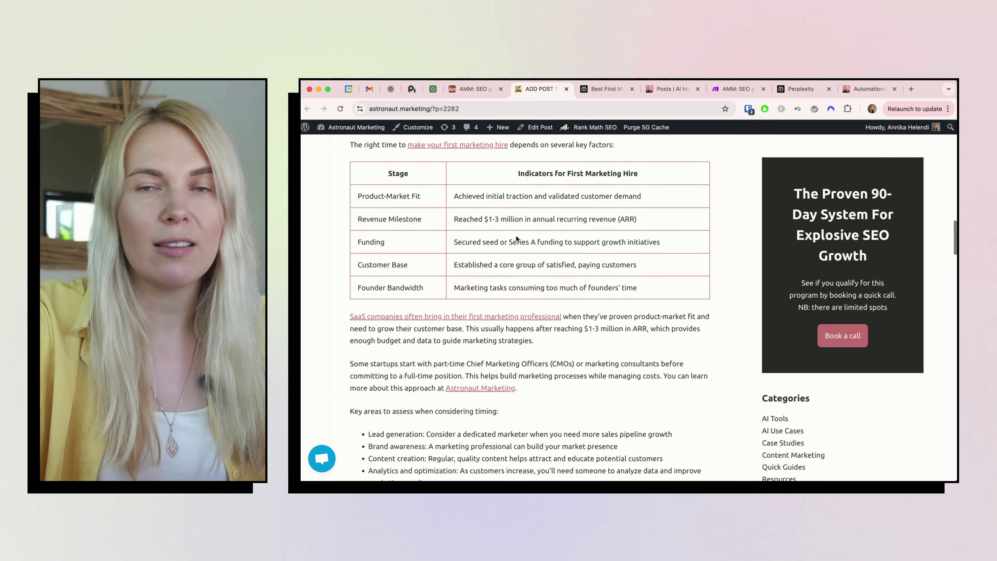
pyautogui.scroll(-20, 516, 235)
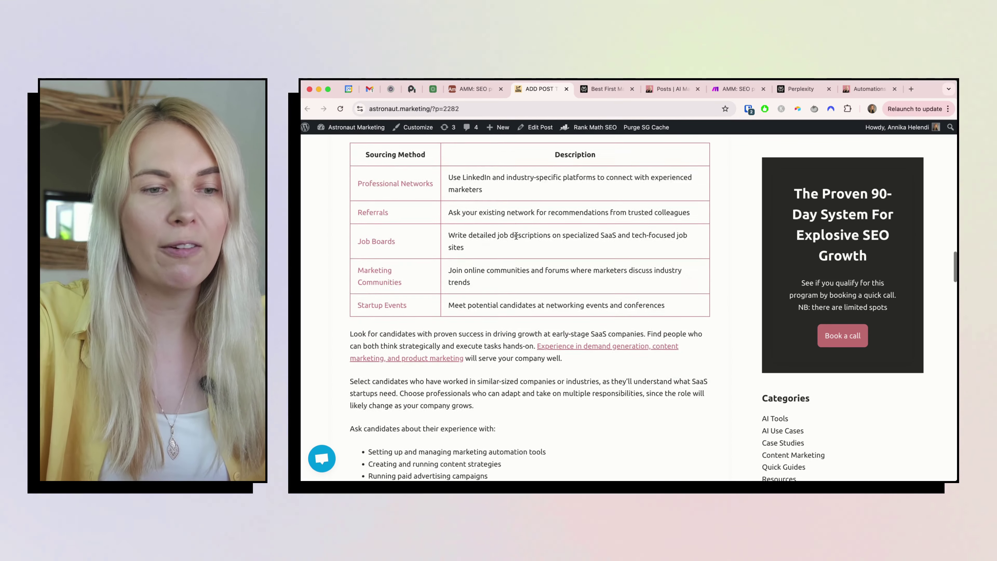
pyautogui.scroll(-4, 516, 237)
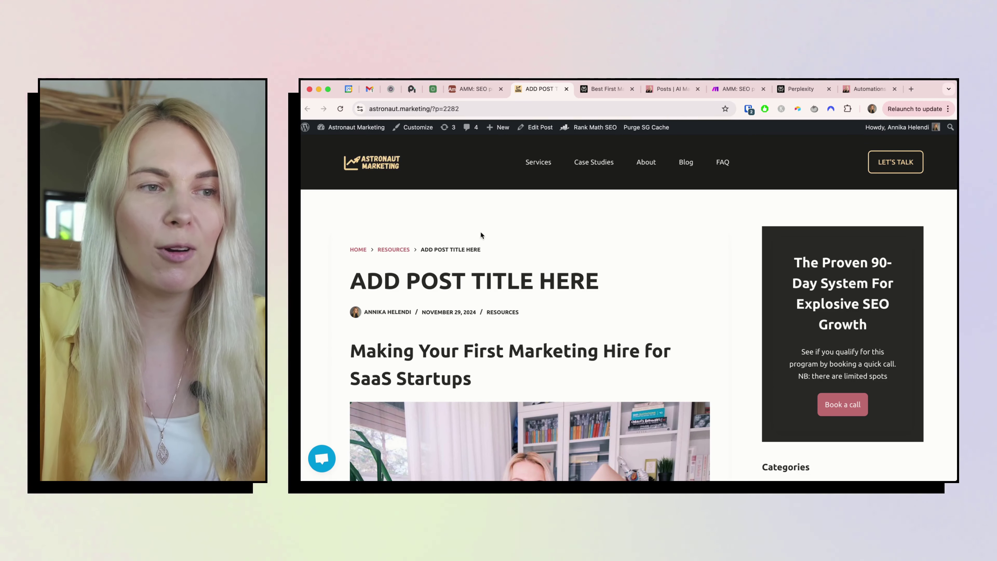
# Switch to the published Best First Marketing Hire page in Perplexity and open it for editing
pyautogui.click(610, 91)
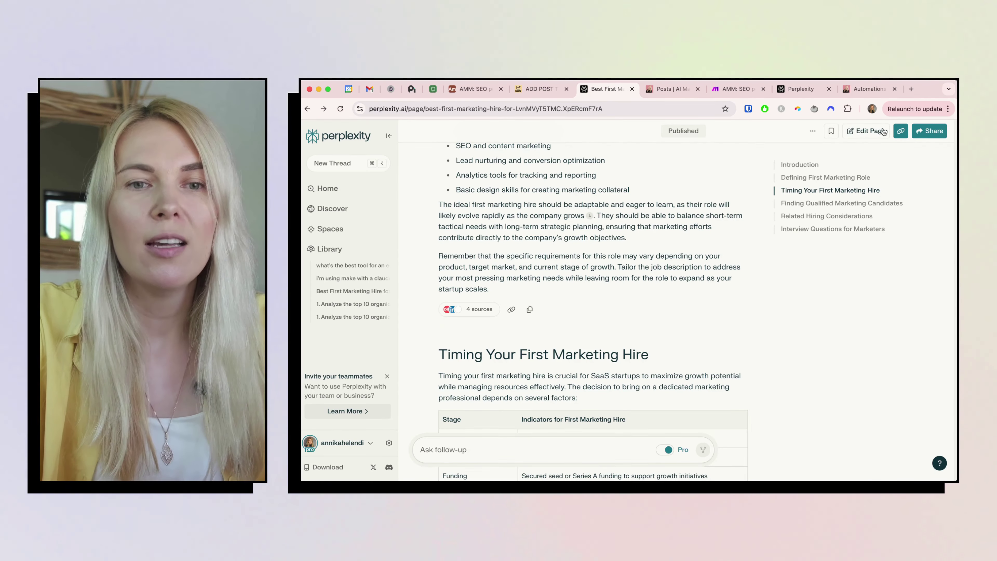
pyautogui.click(855, 134)
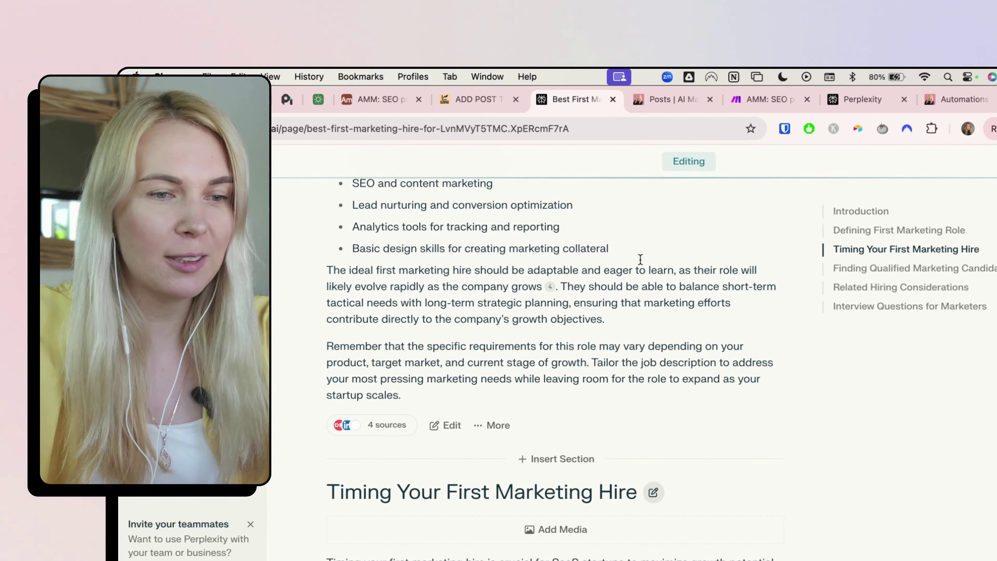
# Paste the outline prompt from the AI Marketing Masters draft post into a new Perplexity search
pyautogui.click(861, 99)
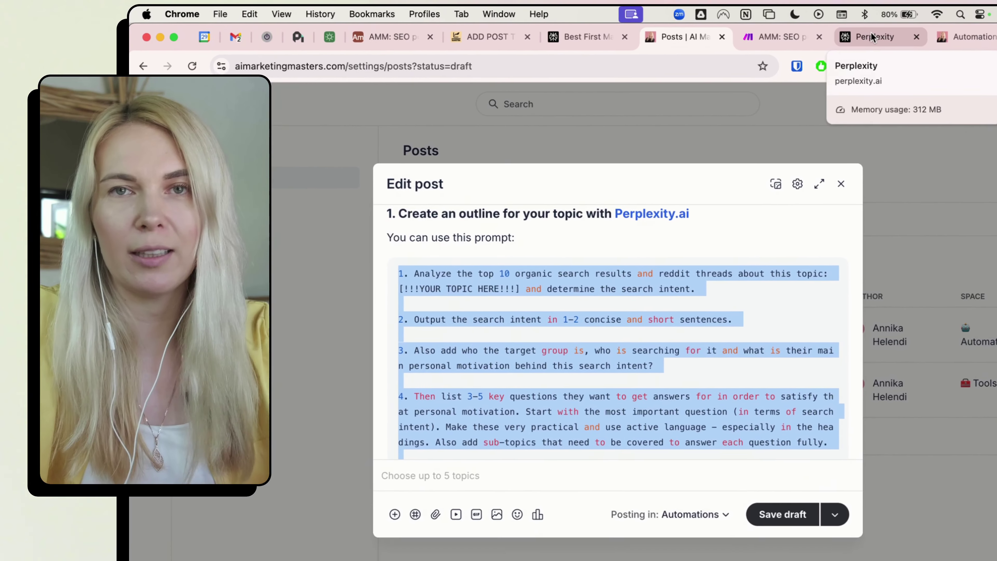
pyautogui.click(809, 106)
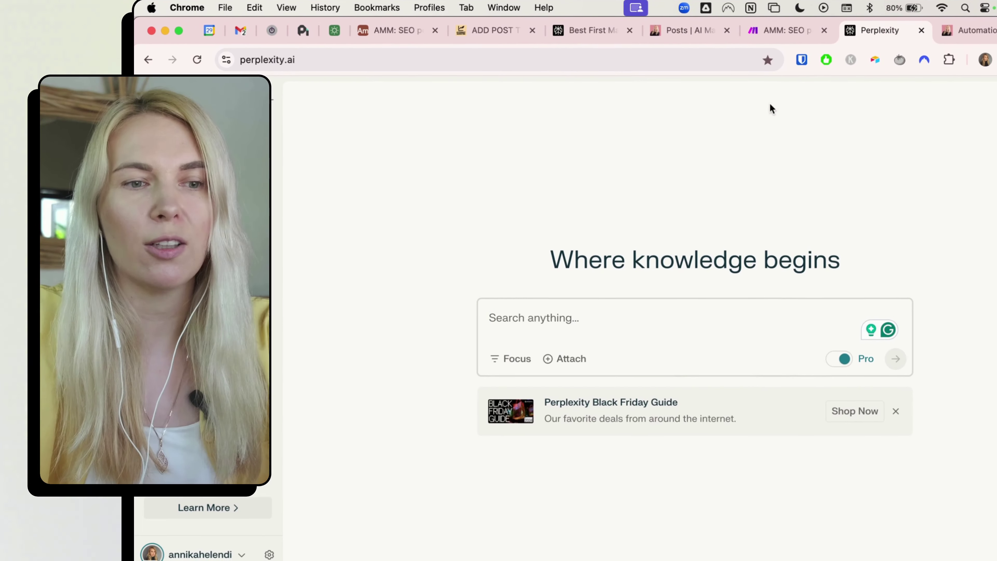
pyautogui.press('super+v')
pyautogui.scroll(5, 637, 328)
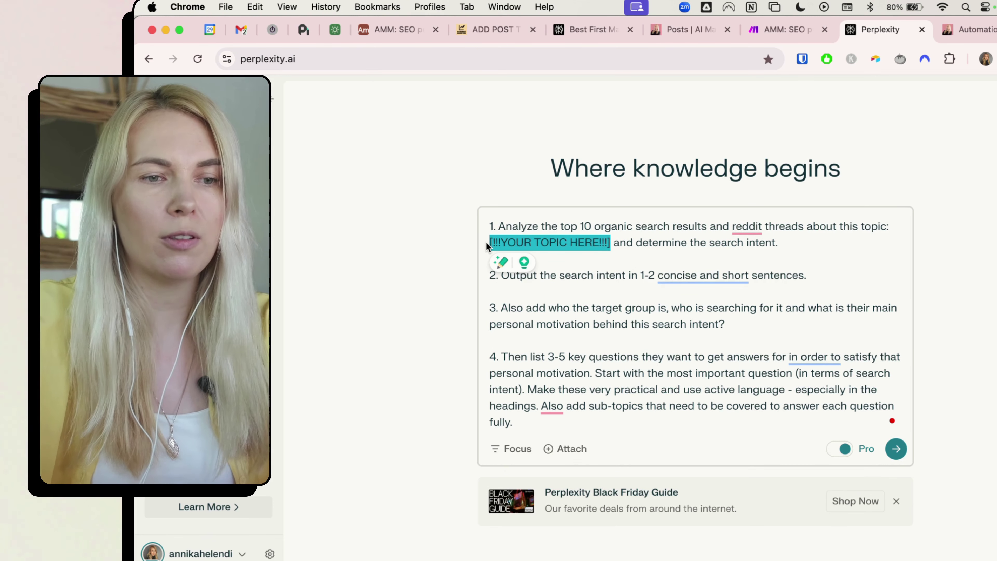
# Replace the prompt's topic placeholder with "the first marketing hire for a saas startup" and submit the search
pyautogui.press('BackSpace')
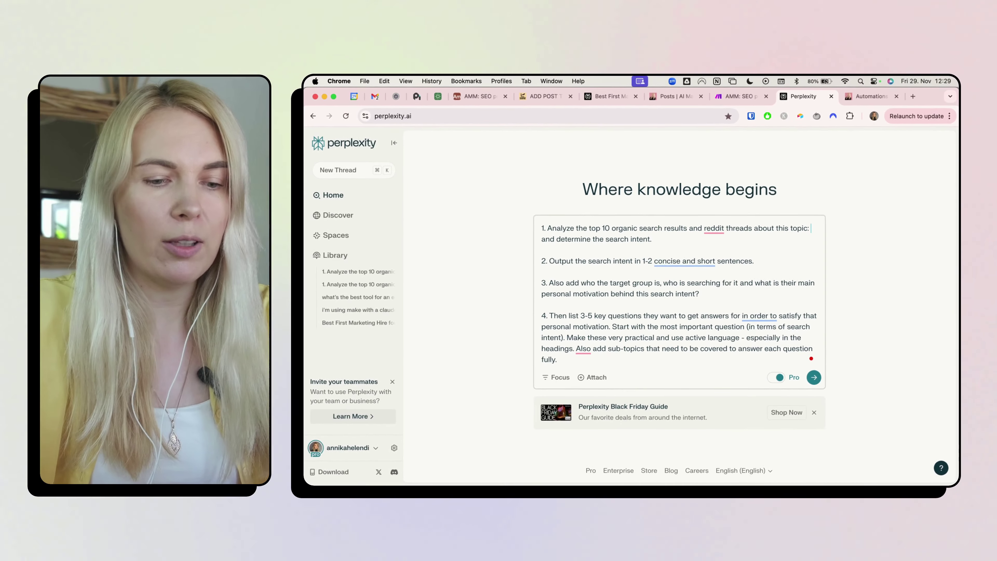
pyautogui.write('the first ma')
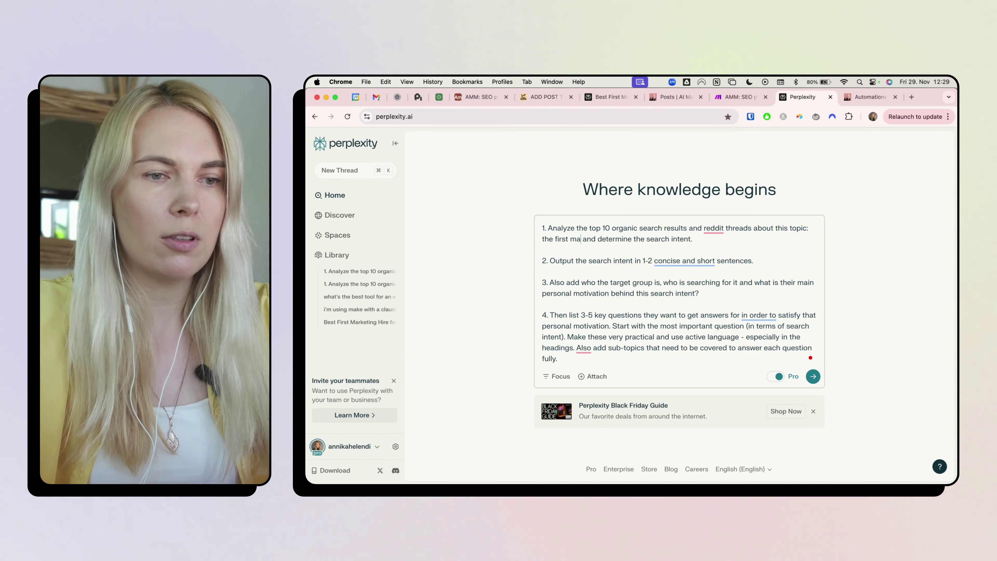
pyautogui.write('rketing hire for a saa')
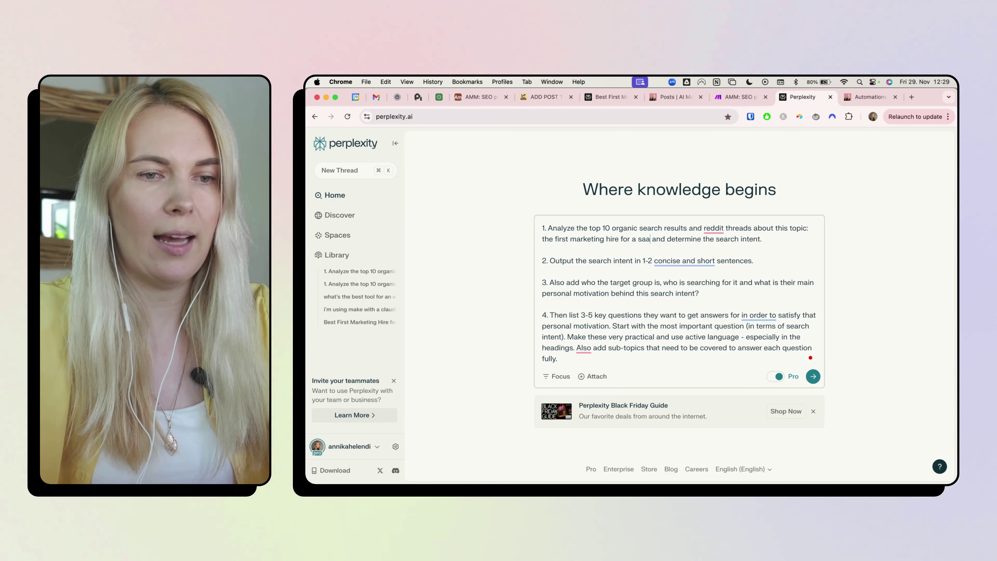
pyautogui.write('up')
pyautogui.press('Return')
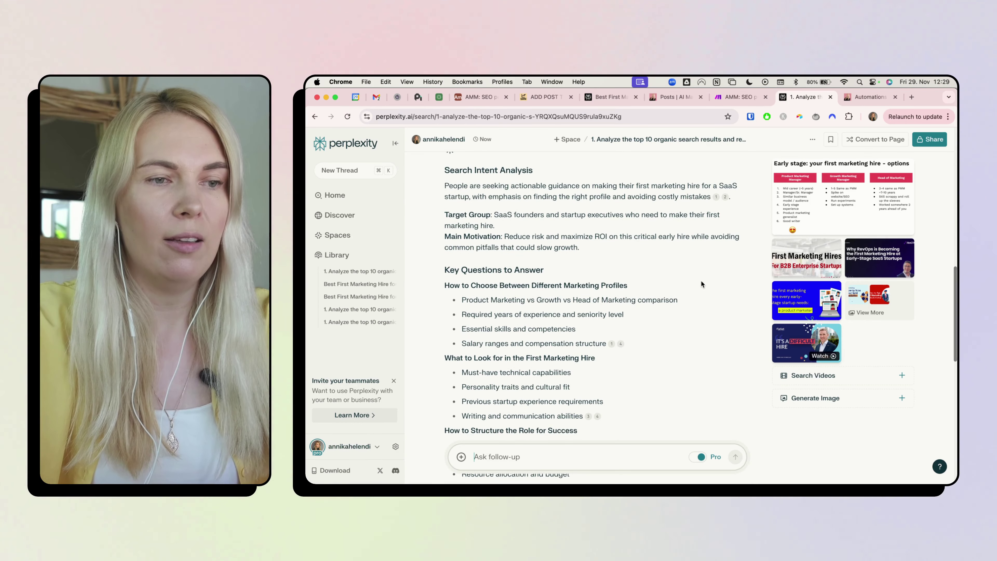
# Review the generated outline's key questions, related topics and title options, and convert the thread to a Perplexity Page
pyautogui.scroll(-5, 701, 280)
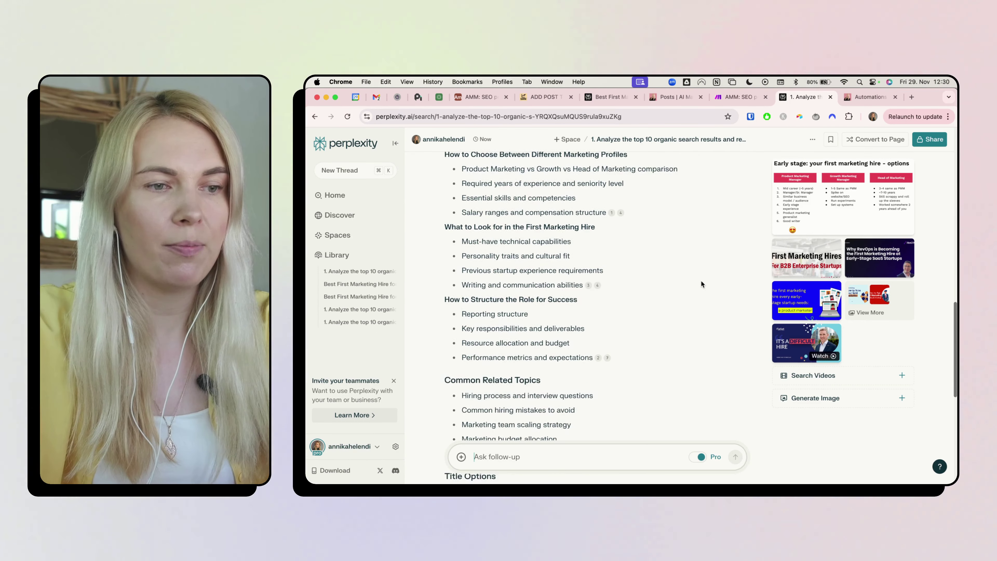
pyautogui.scroll(-6, 702, 283)
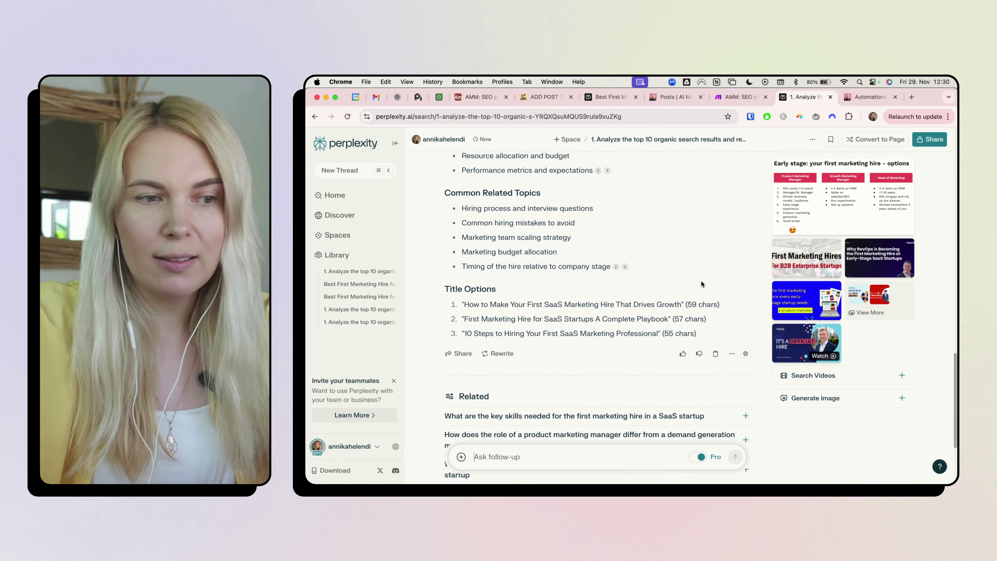
pyautogui.scroll(-2, 701, 280)
pyautogui.scroll(10, 701, 280)
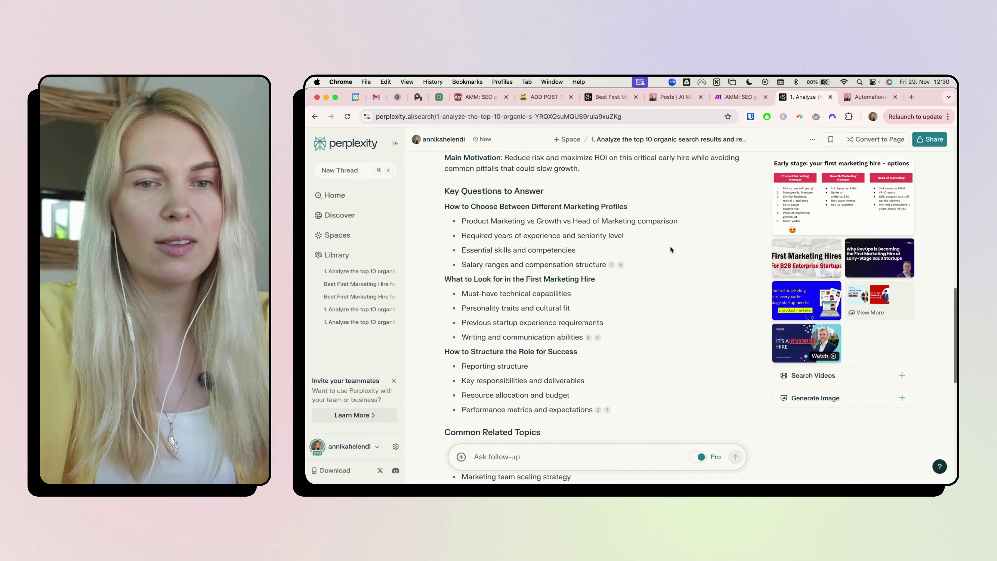
pyautogui.scroll(5, 670, 248)
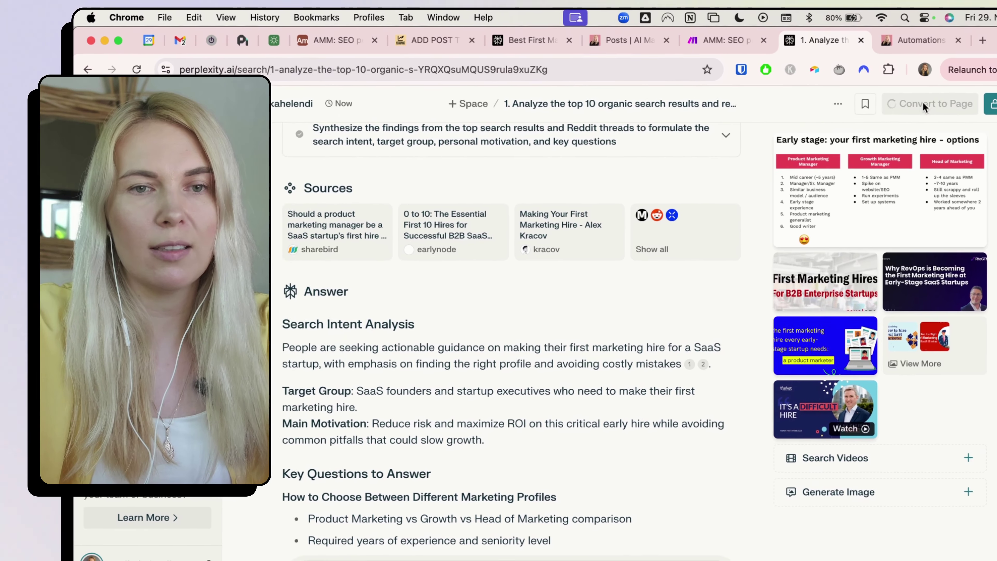
pyautogui.click(837, 114)
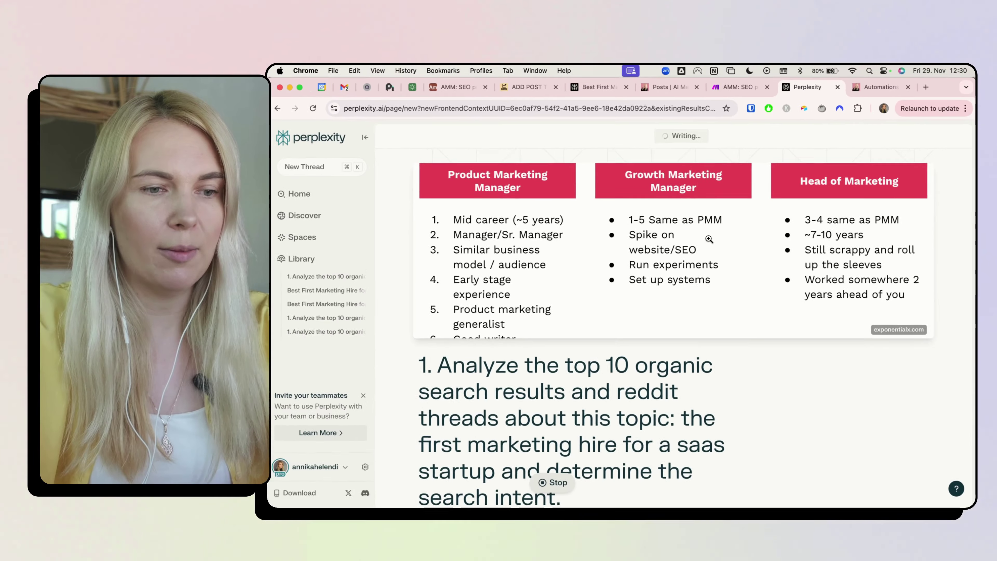
# Delete the cover image above the title of the "First Marketing Hire for SaaS Startup" page
pyautogui.scroll(-5, 710, 237)
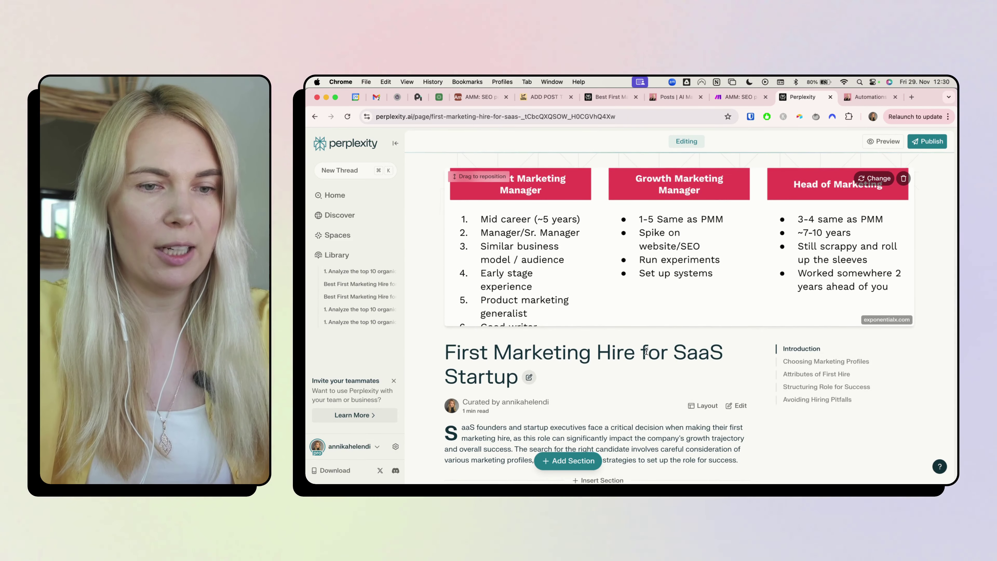
pyautogui.scroll(-1, 646, 350)
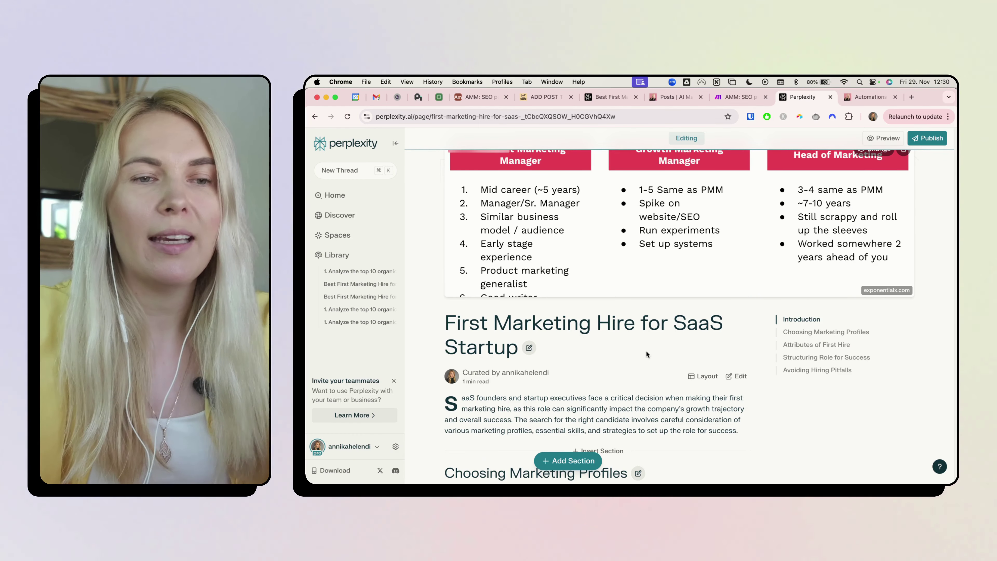
pyautogui.scroll(1, 661, 306)
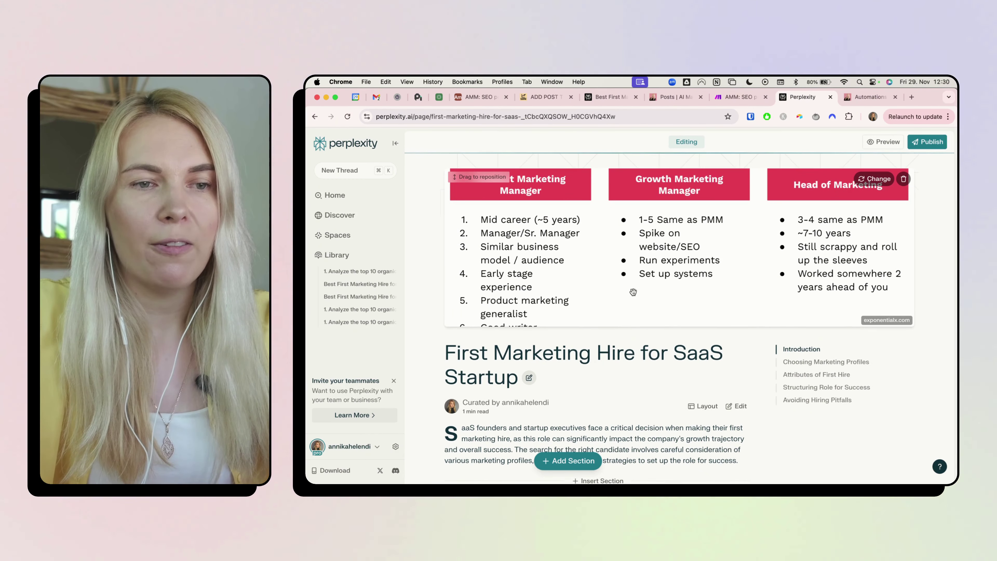
pyautogui.click(903, 179)
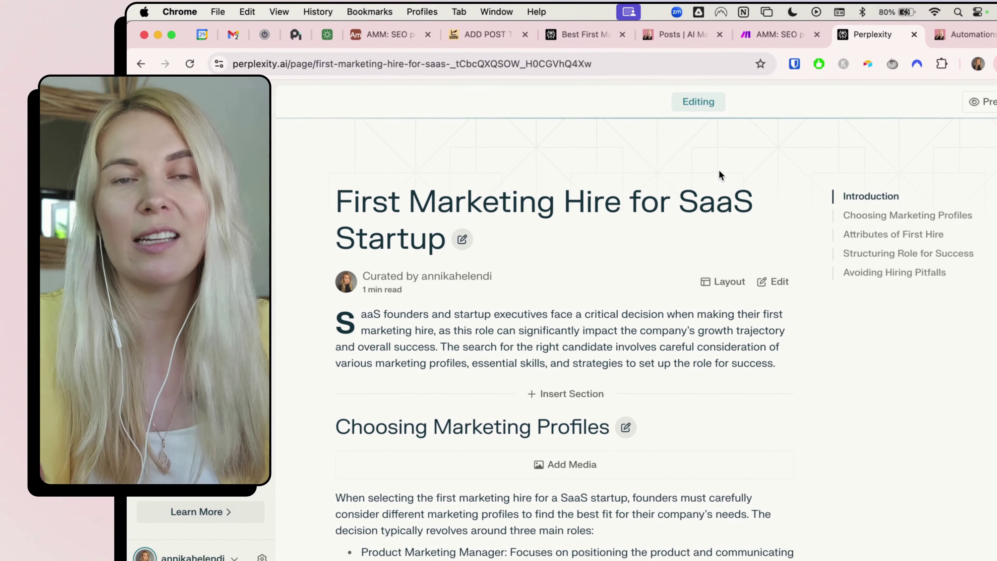
pyautogui.scroll(-2, 576, 311)
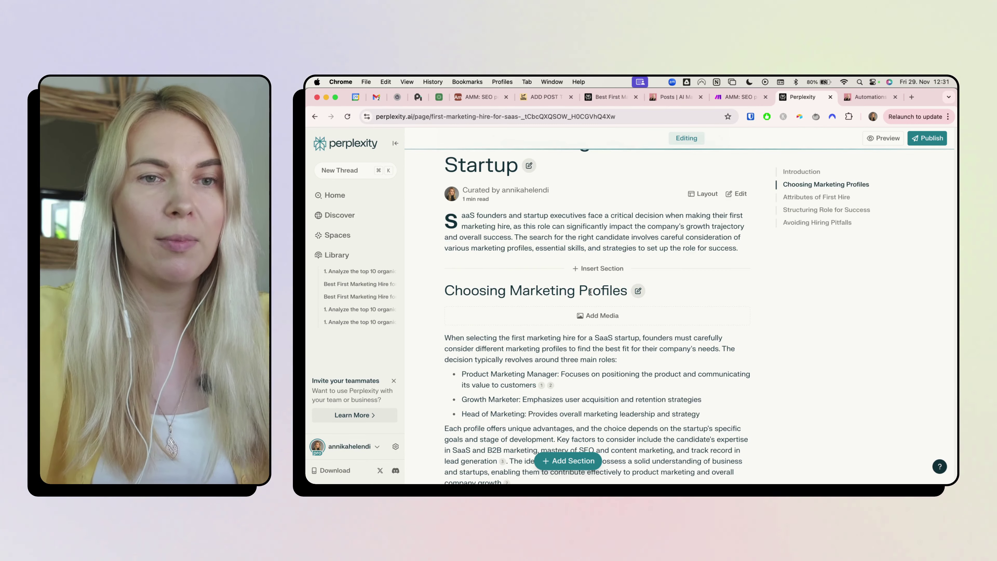
pyautogui.scroll(-1, 590, 292)
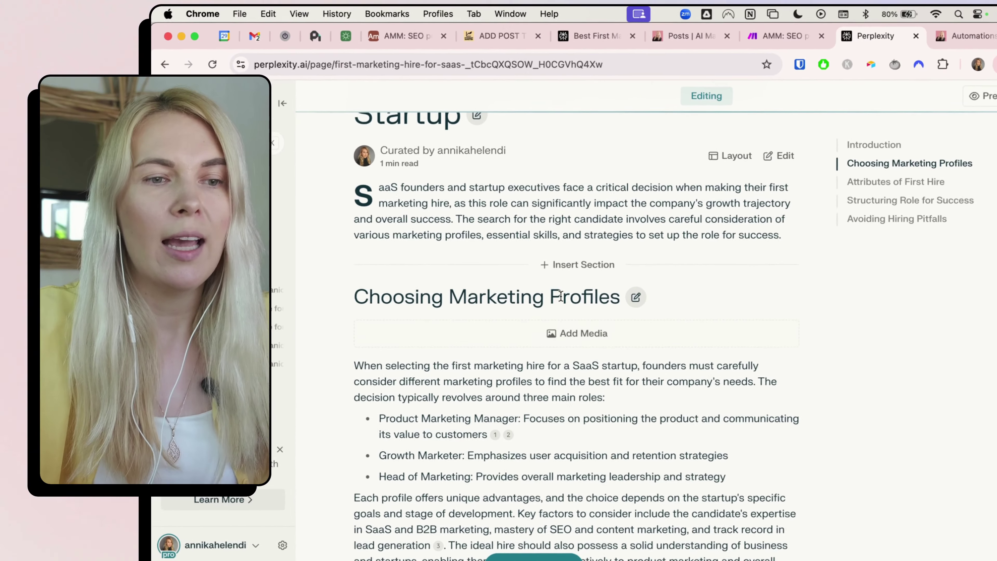
# Set an uploaded photo from the "Stock Photos (Personal)" folder as the media of the "Choosing Marketing Profiles" section
pyautogui.click(558, 337)
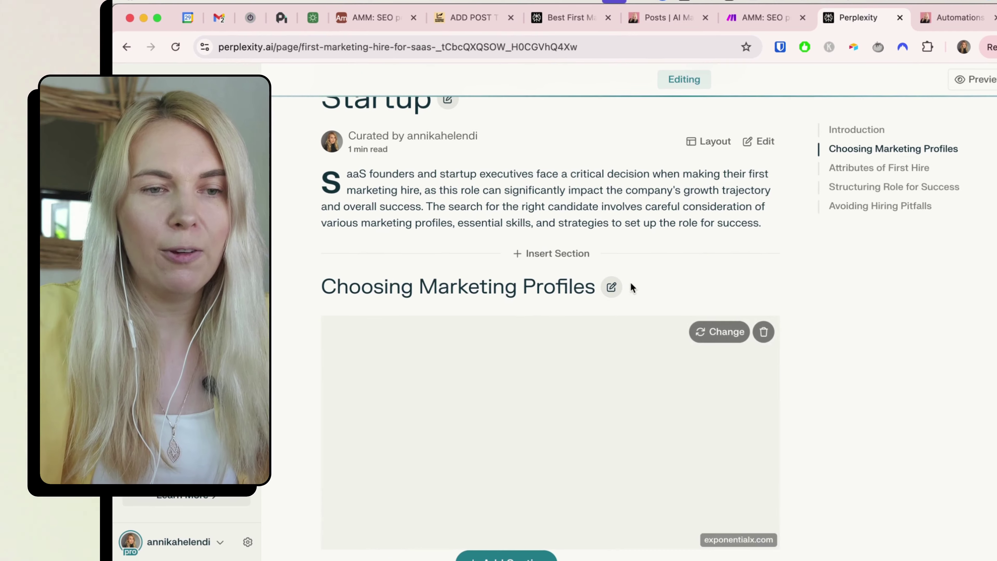
pyautogui.click(721, 331)
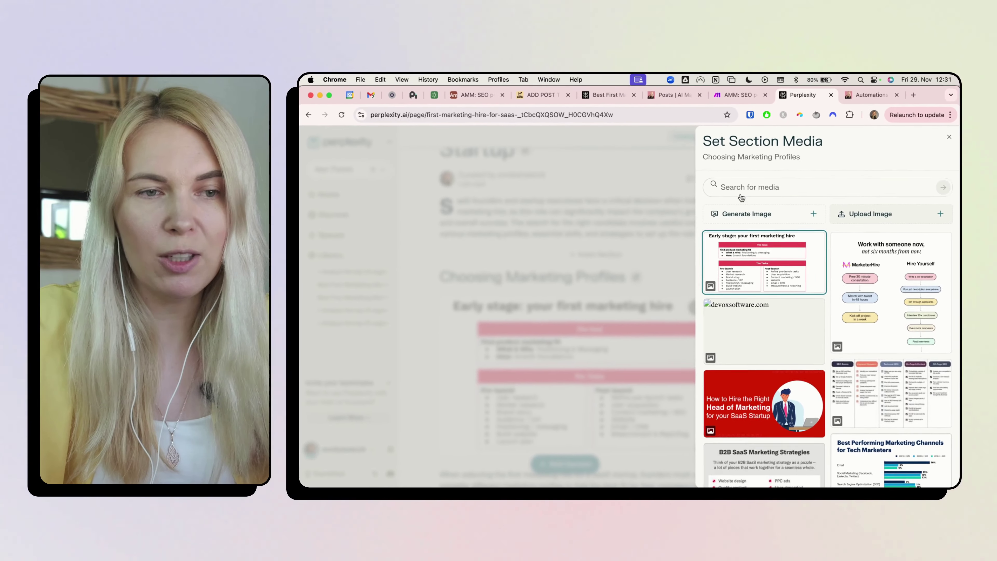
pyautogui.click(903, 198)
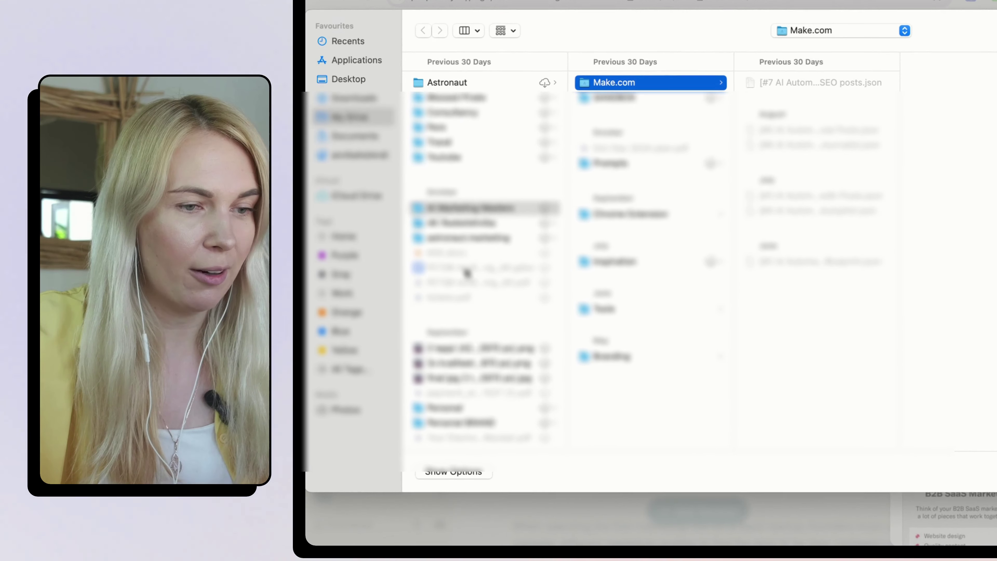
pyautogui.click(405, 392)
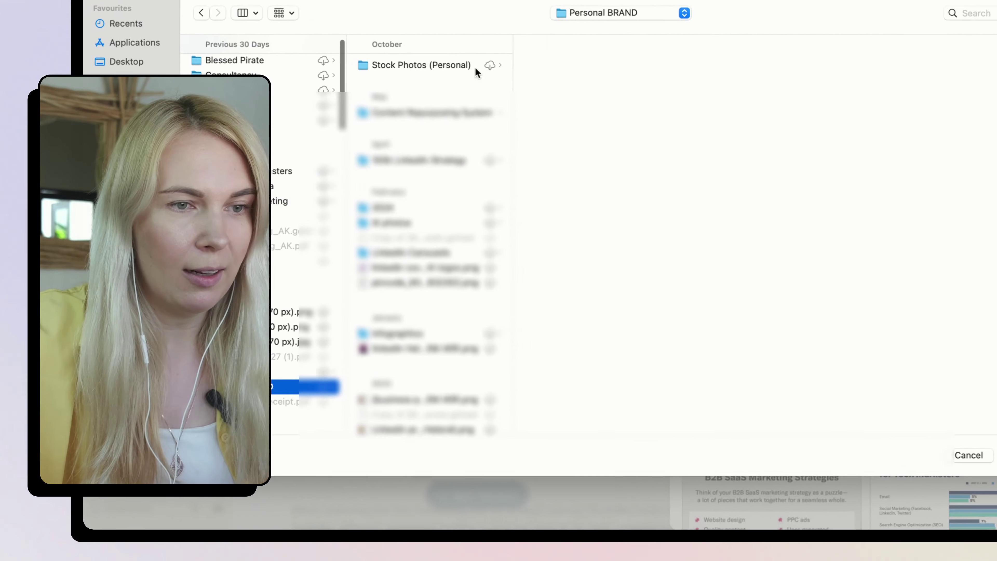
pyautogui.click(563, 173)
pyautogui.click(473, 70)
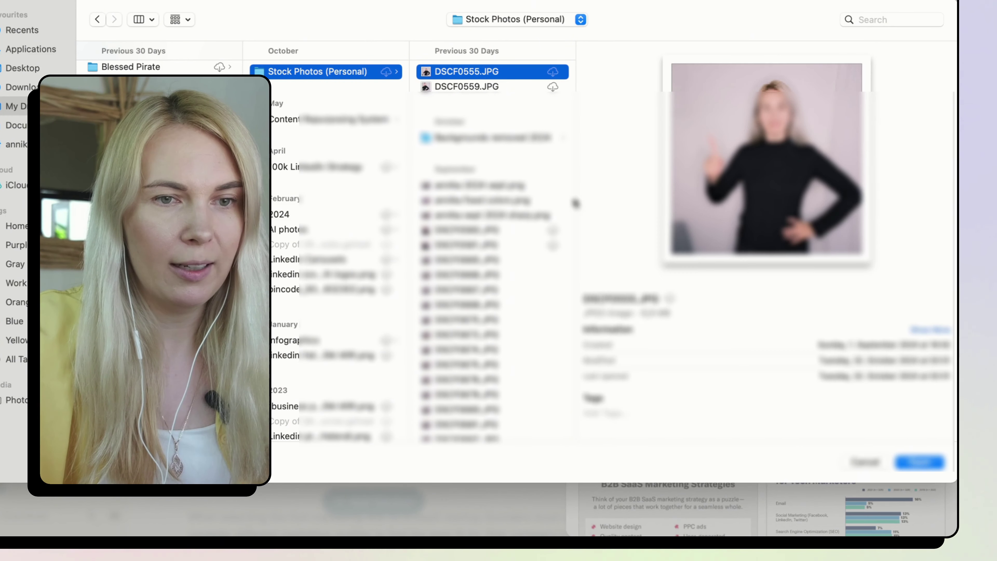
pyautogui.press('Return')
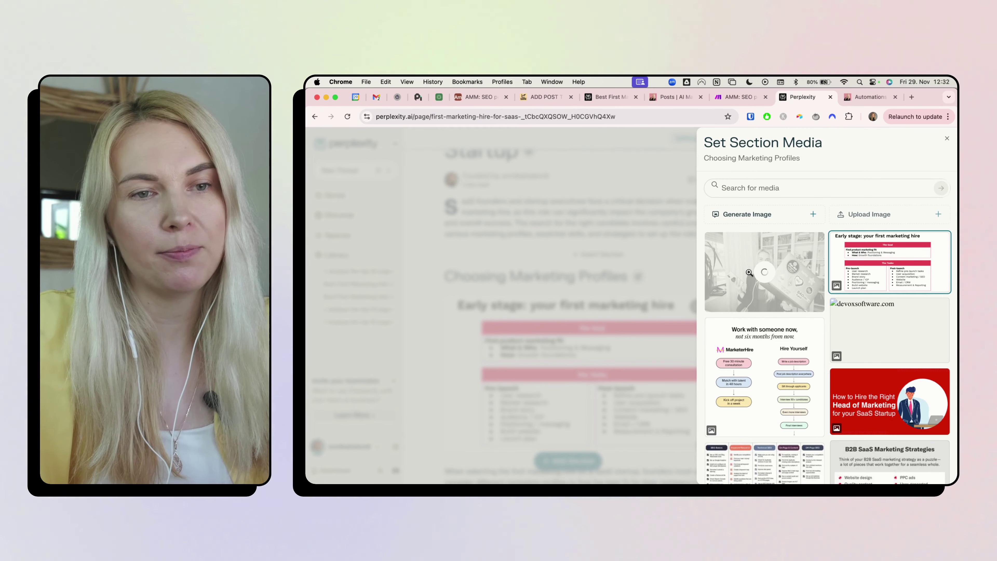
pyautogui.scroll(-3, 751, 271)
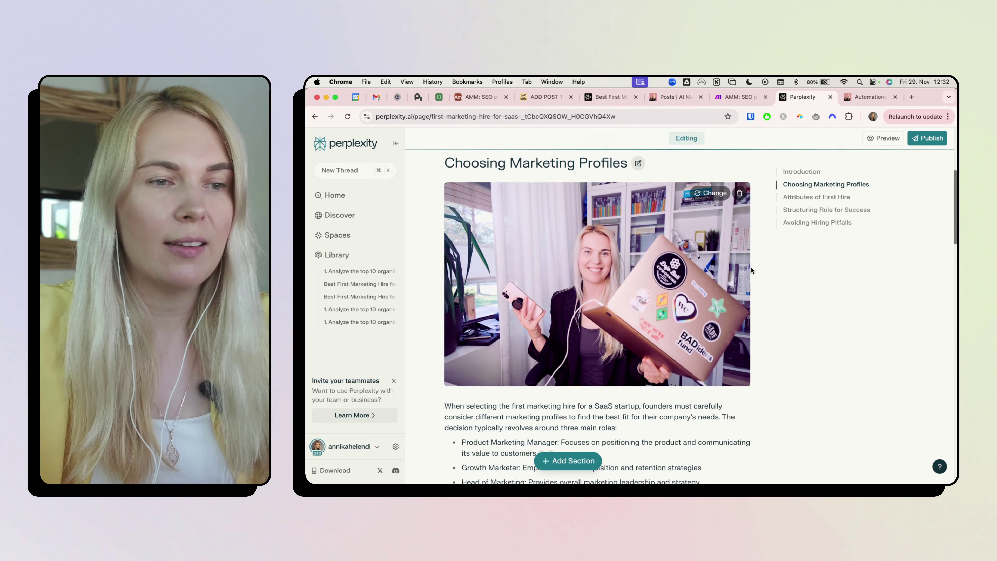
# View the title-editing options of the "Choosing Marketing Profiles" section
pyautogui.scroll(3, 751, 267)
pyautogui.click(635, 245)
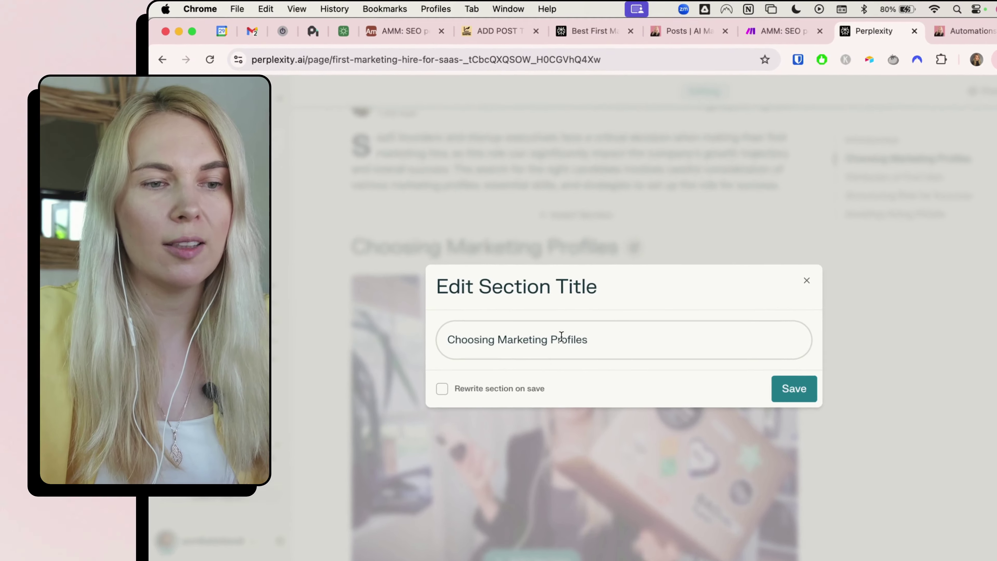
pyautogui.click(806, 280)
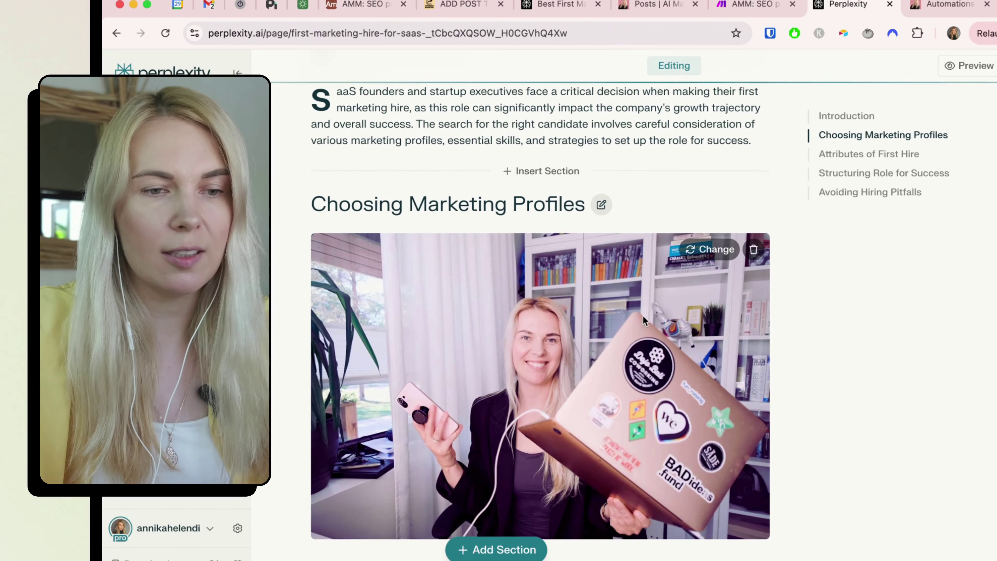
# Convert the list of three marketing roles into a table, with the custom instruction to have at least 5 columns
pyautogui.scroll(-5, 643, 315)
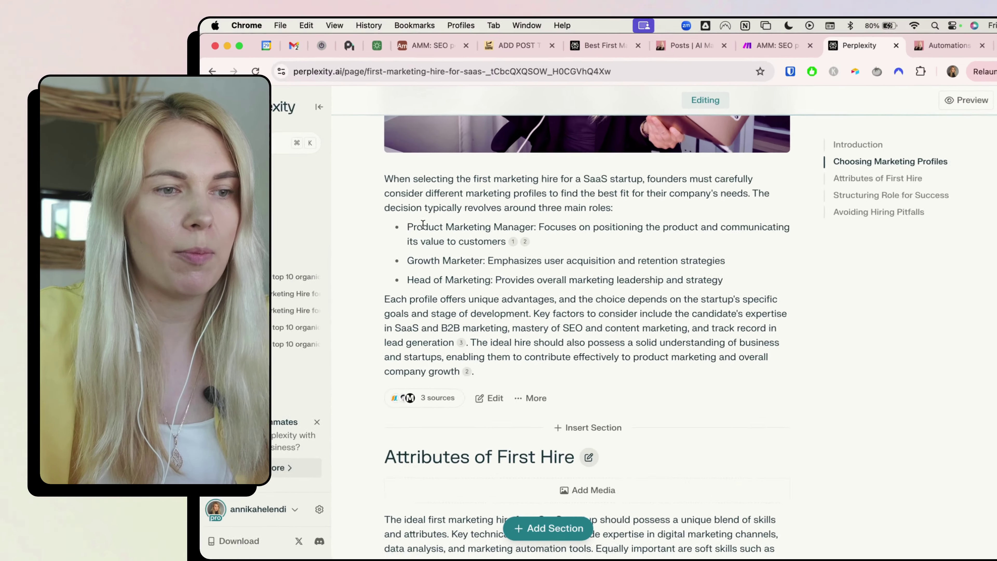
pyautogui.moveTo(462, 232); pyautogui.dragTo(700, 274)
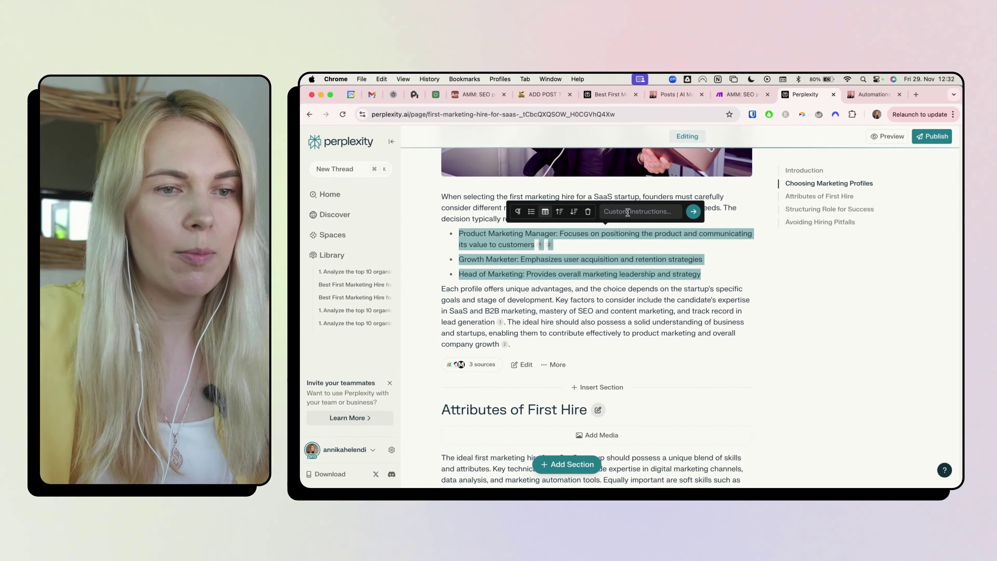
pyautogui.click(628, 213)
pyautogui.write('have at')
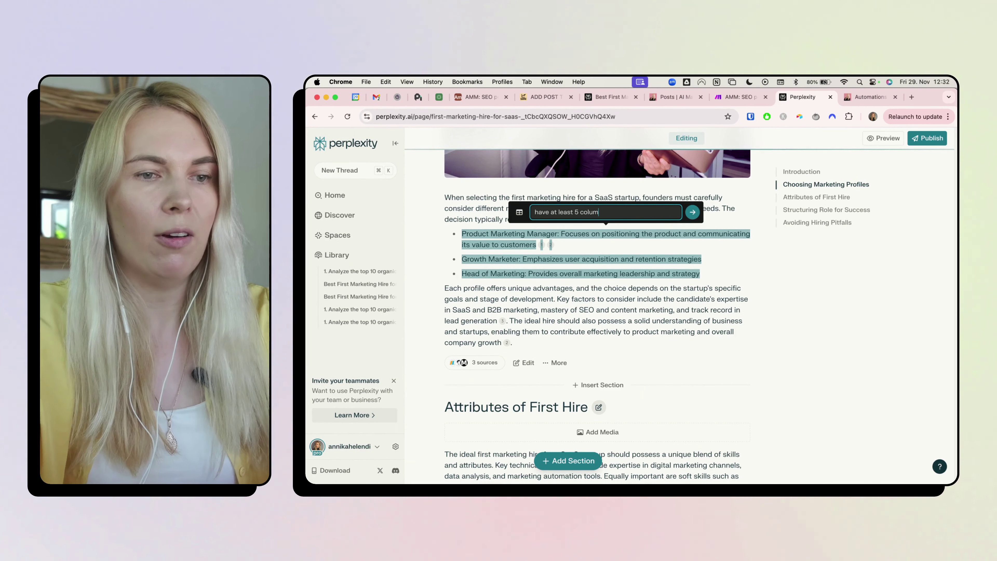
pyautogui.write('least 5 colum')
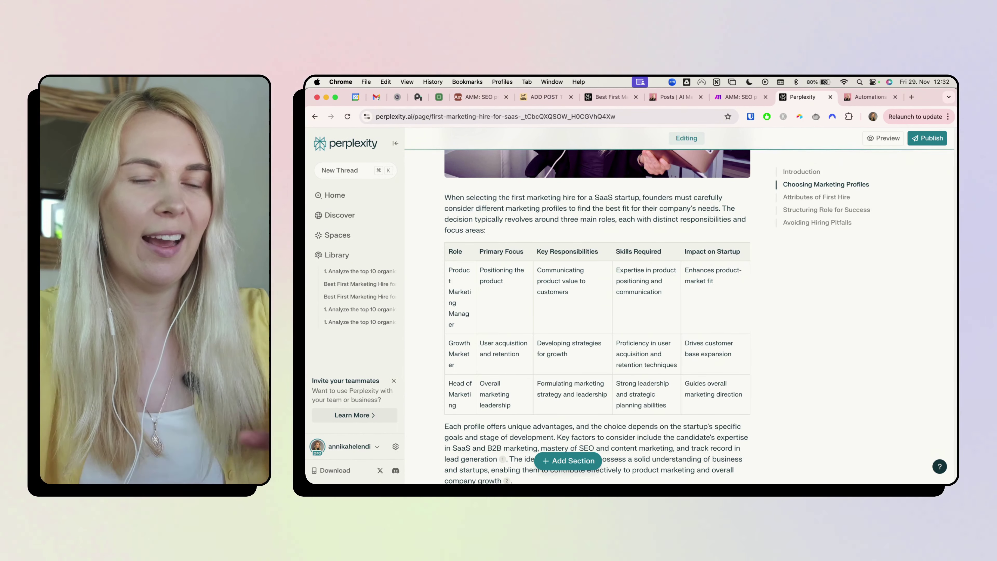
# View the layout, format and length options for inserting a new section between "Attributes of First Hire" and "Structuring Role for Success"
pyautogui.scroll(-5, 549, 299)
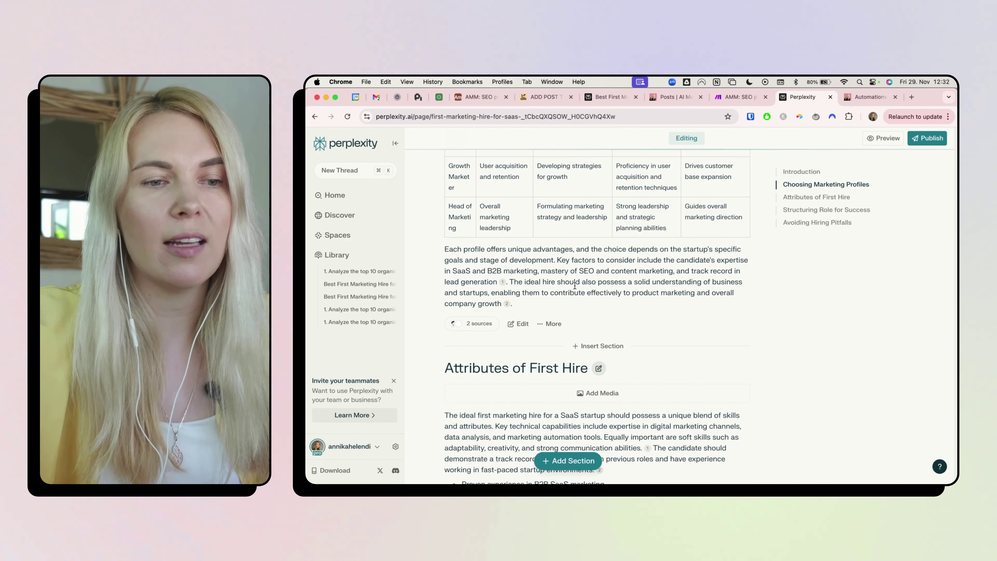
pyautogui.scroll(-5, 575, 285)
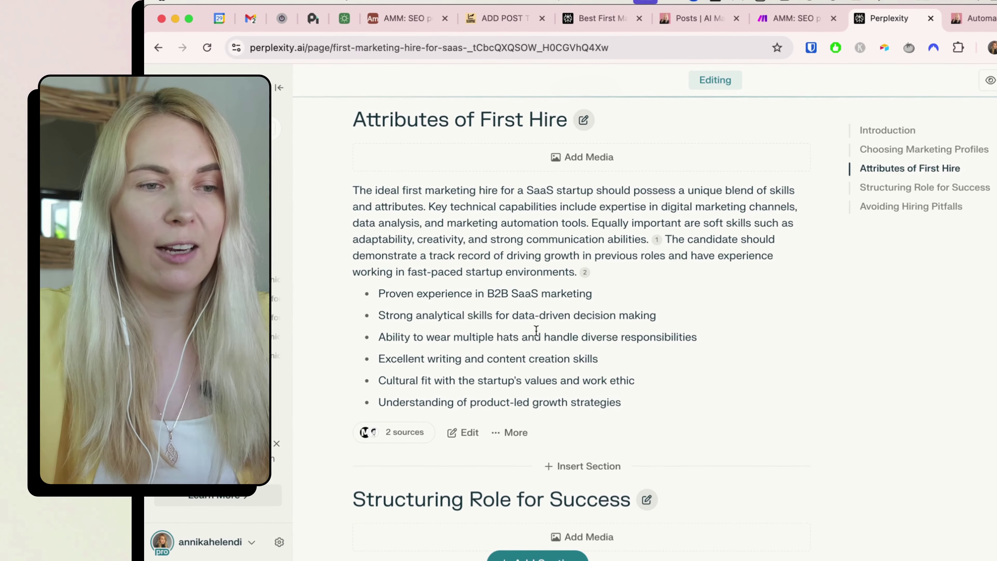
pyautogui.scroll(-2, 536, 330)
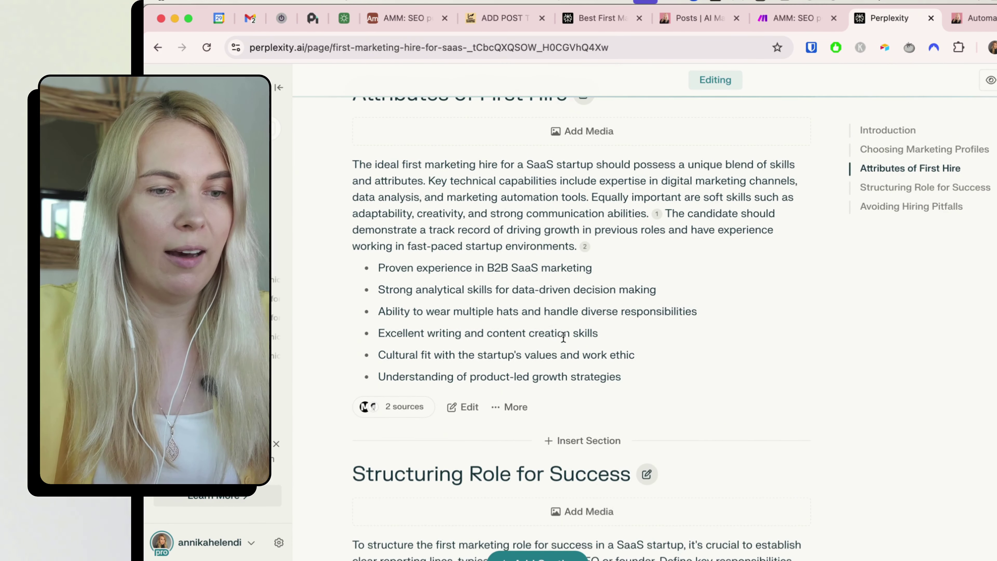
pyautogui.click(582, 441)
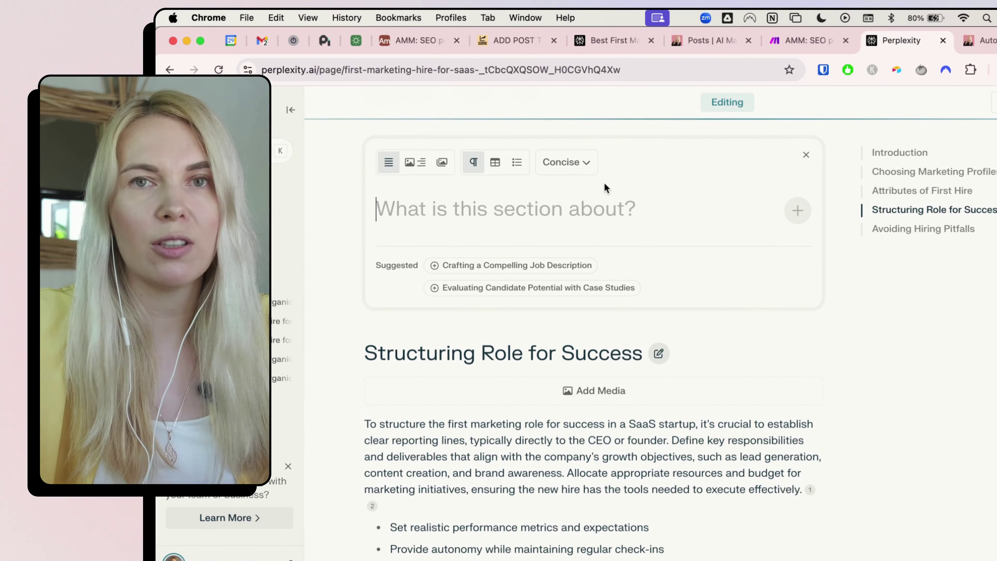
pyautogui.scroll(2, 566, 192)
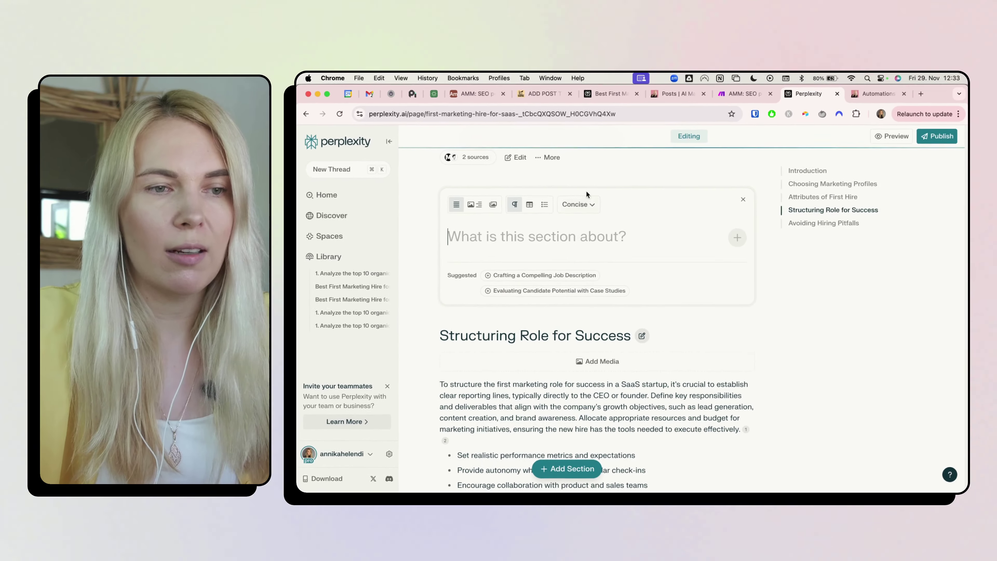
pyautogui.click(566, 202)
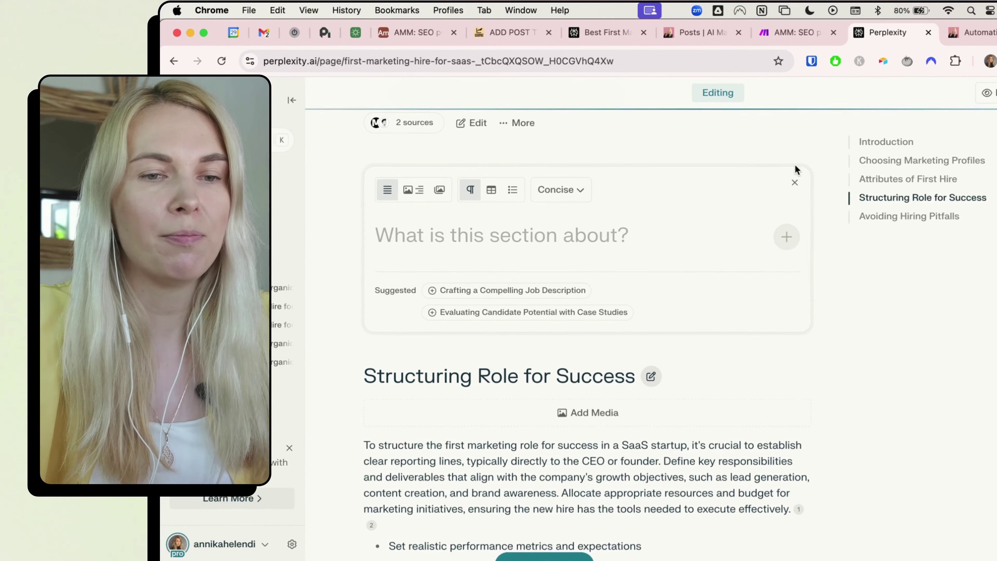
pyautogui.click(738, 199)
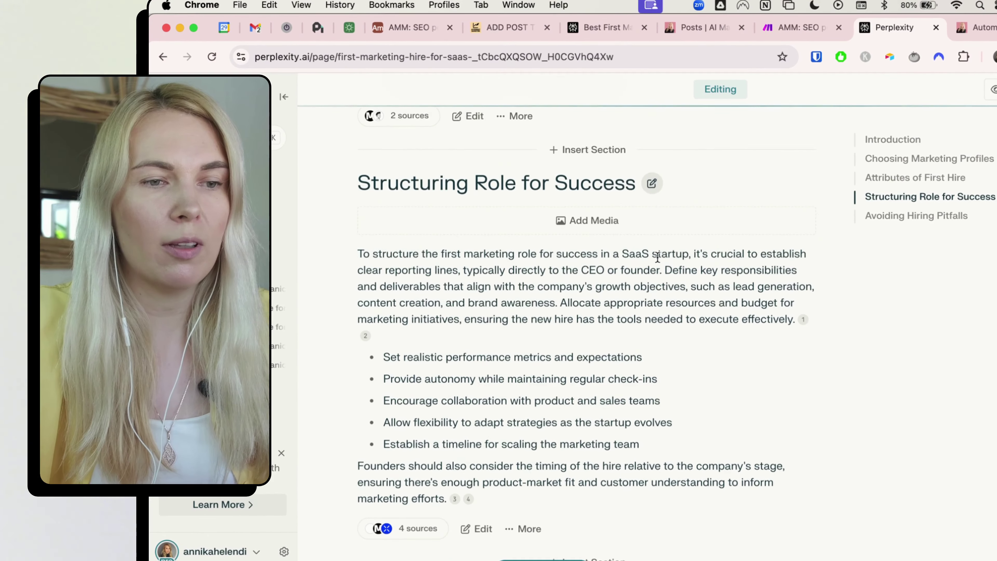
# Read through the "Structuring Role for Success" section and view the editing options for its text
pyautogui.scroll(-6, 658, 257)
pyautogui.scroll(6, 657, 260)
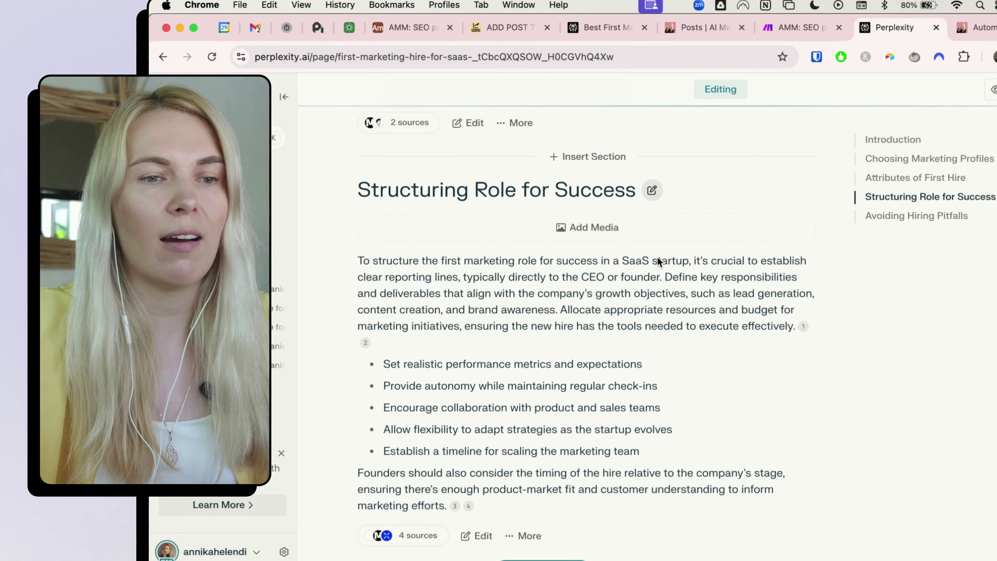
pyautogui.scroll(-5, 658, 261)
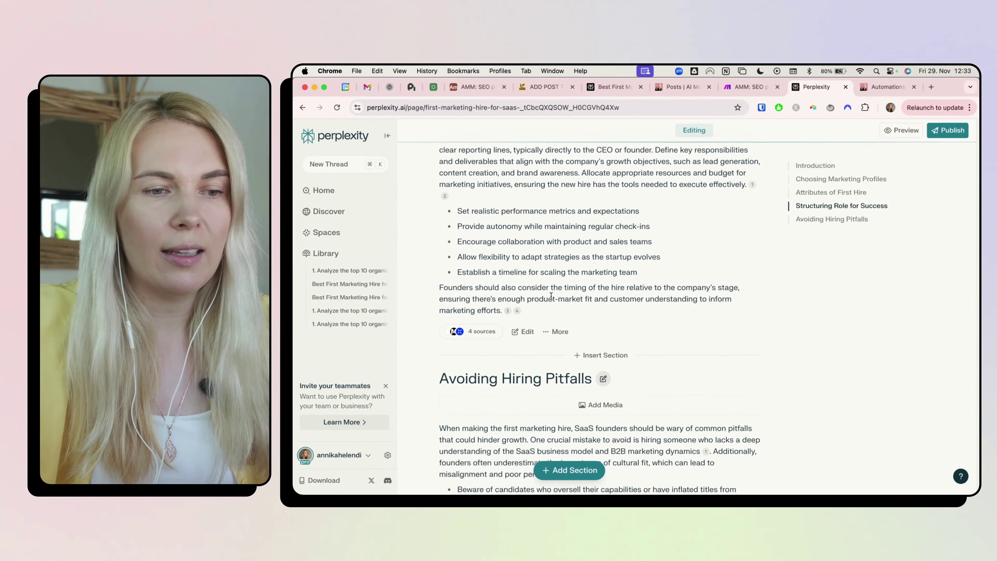
pyautogui.click(514, 351)
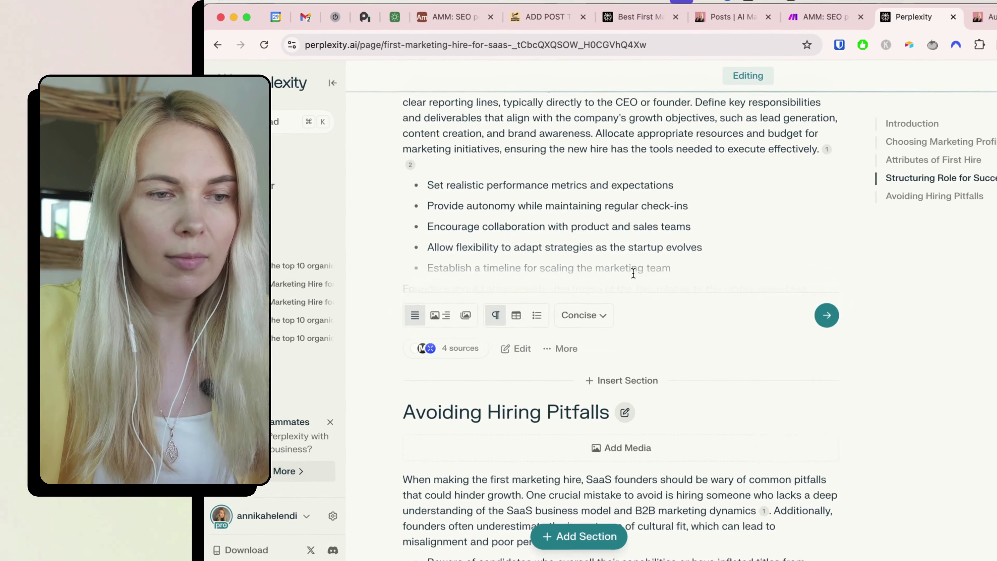
pyautogui.click(555, 201)
pyautogui.scroll(2, 551, 198)
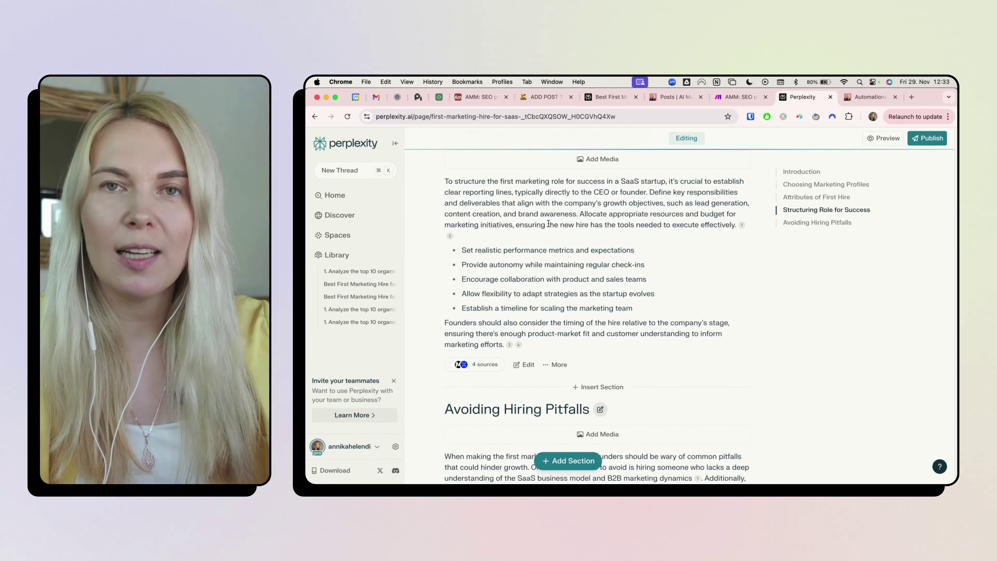
# Rewrite the phrase "first marketing role" in "Structuring Role for Success" with a custom instruction to link to the Astronaut Marketing website
pyautogui.scroll(1, 545, 176)
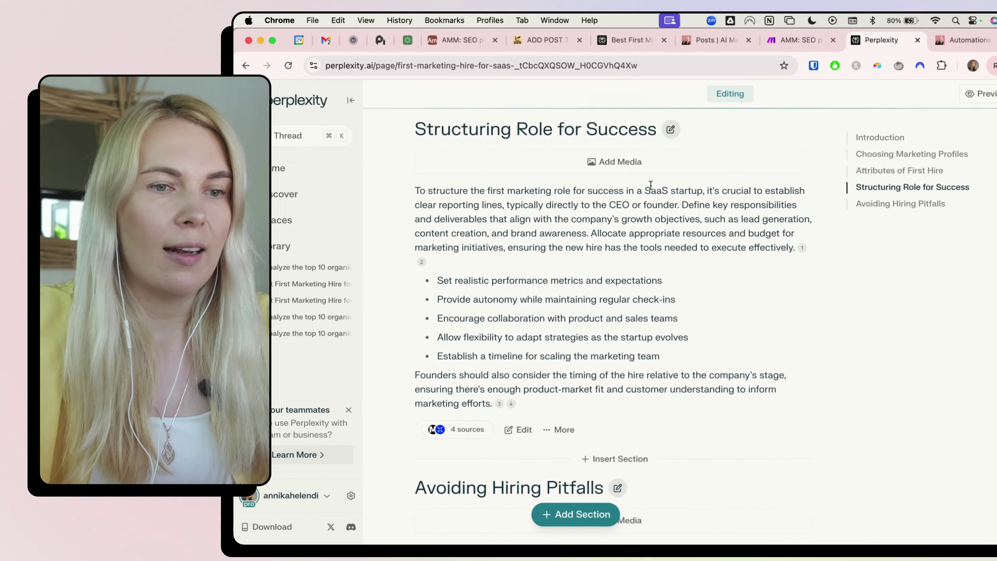
pyautogui.moveTo(500, 213); pyautogui.dragTo(568, 209)
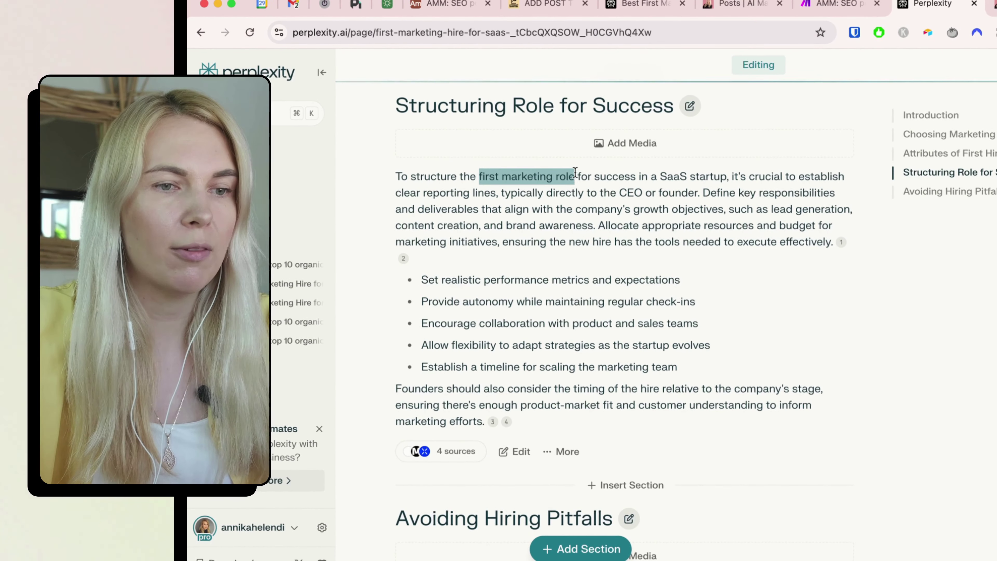
pyautogui.click(575, 145)
pyautogui.write('link to https://astro')
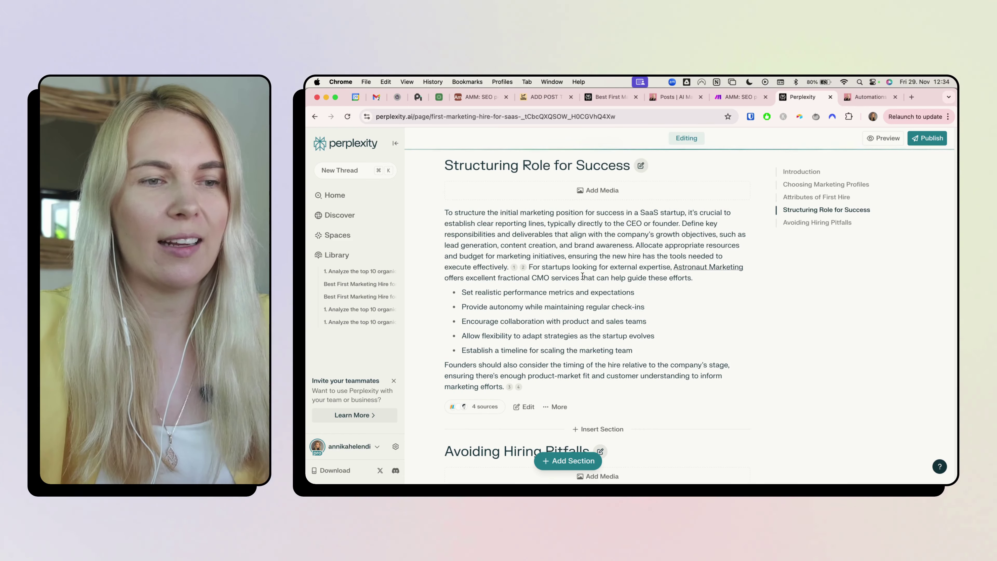
pyautogui.scroll(-1, 556, 235)
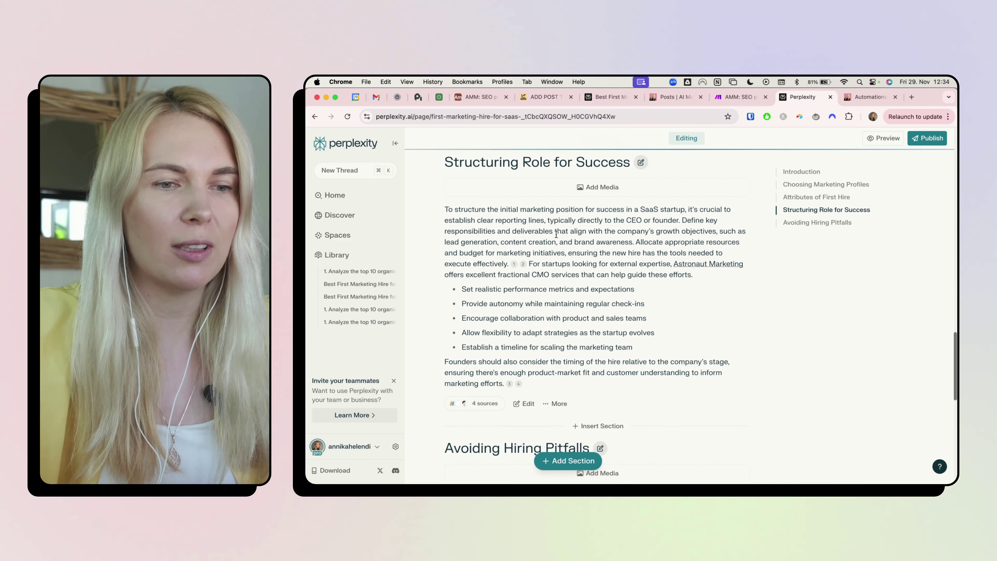
pyautogui.scroll(1, 556, 235)
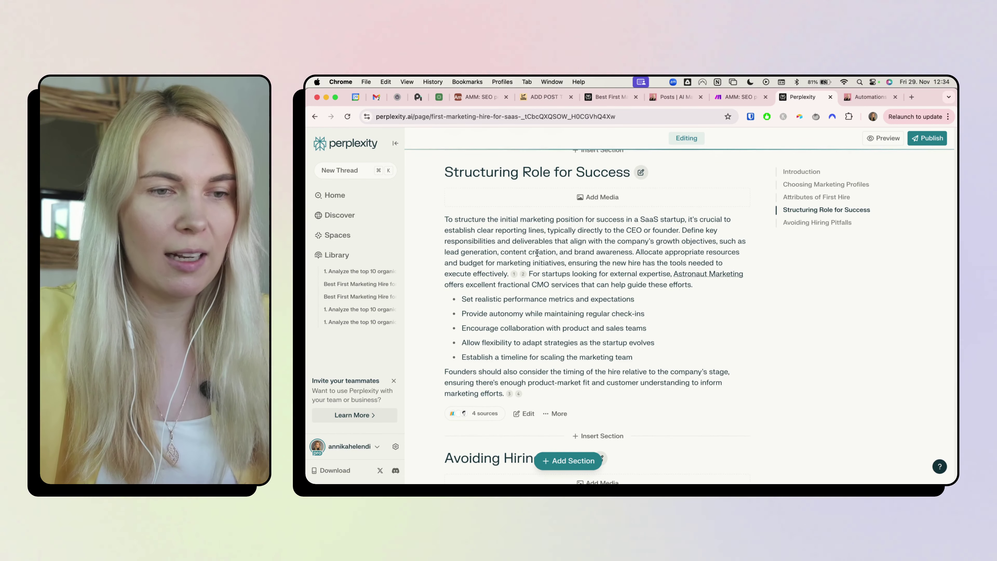
pyautogui.scroll(-1, 536, 252)
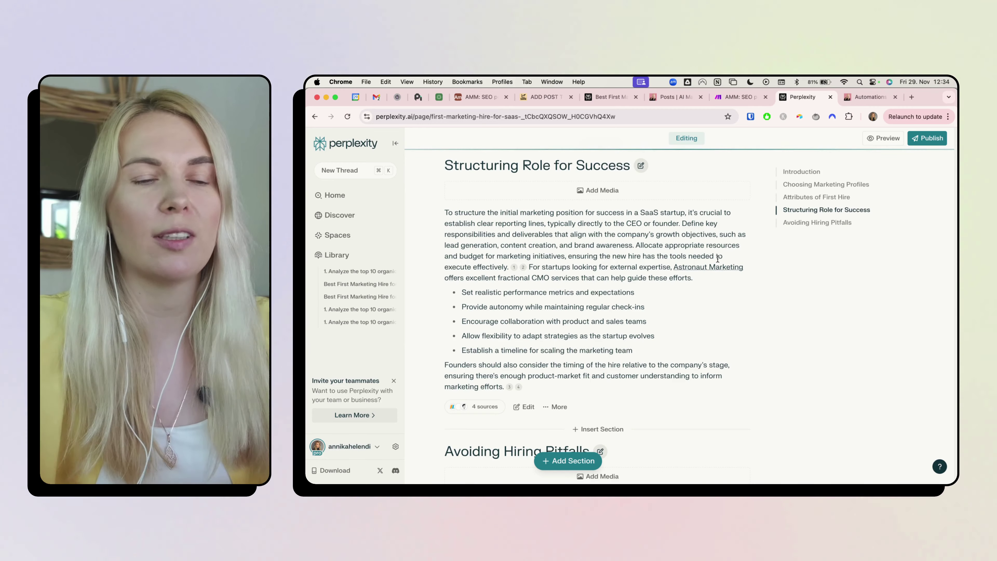
# Look over the whole "First Marketing Hire for SaaS Startup" page, publish it and copy its link
pyautogui.scroll(-10, 718, 259)
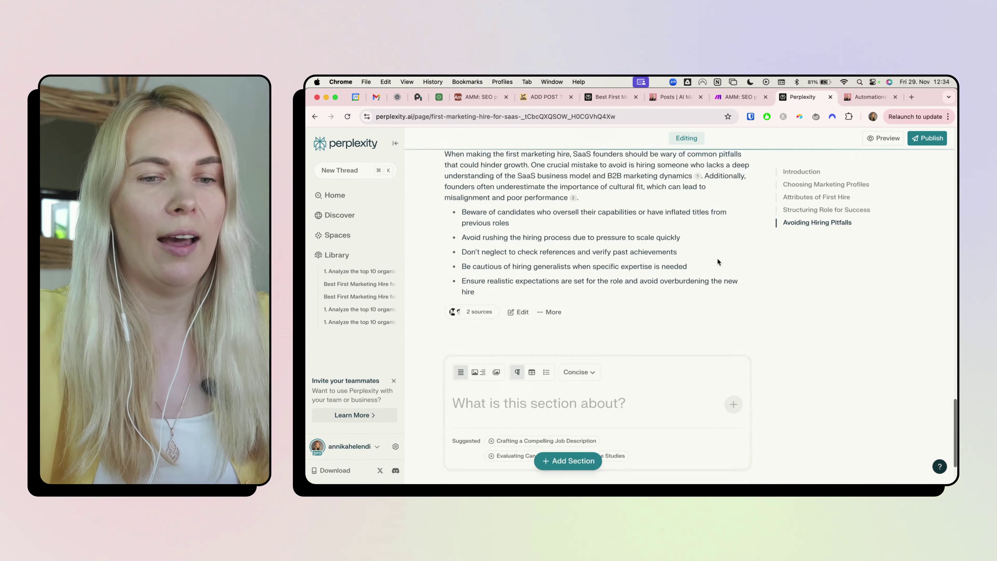
pyautogui.scroll(20, 718, 259)
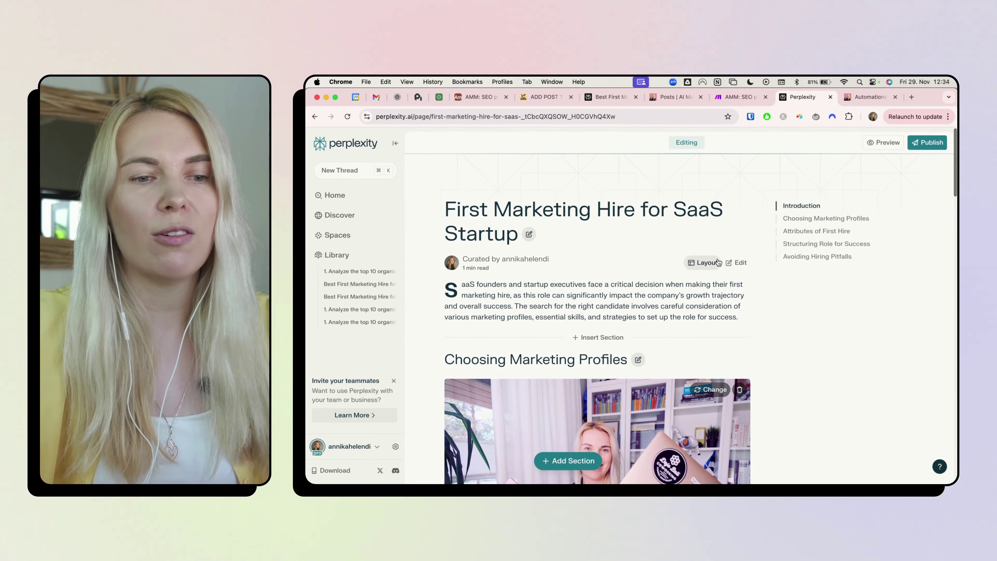
pyautogui.scroll(-2, 718, 262)
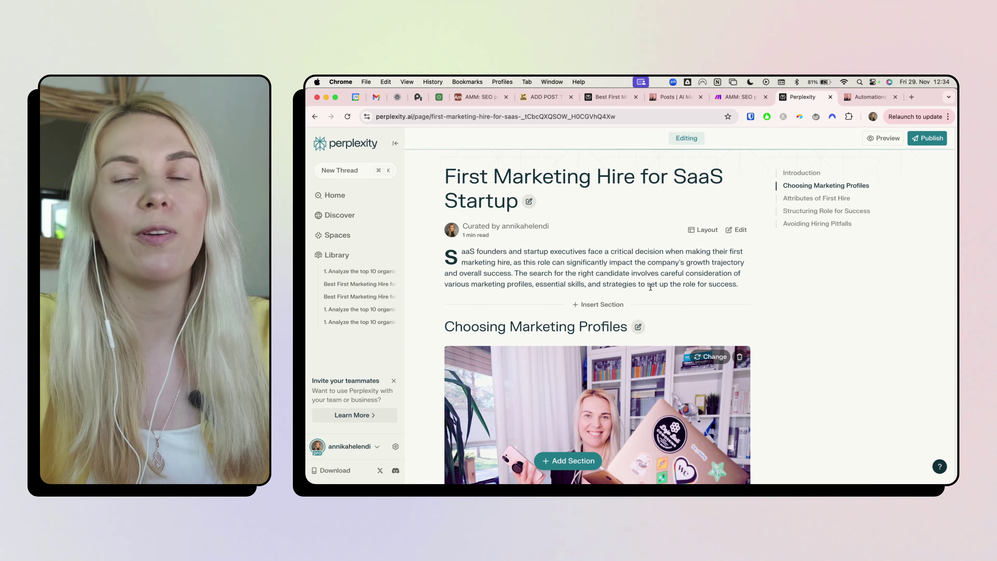
pyautogui.scroll(-1, 571, 374)
pyautogui.scroll(3, 571, 373)
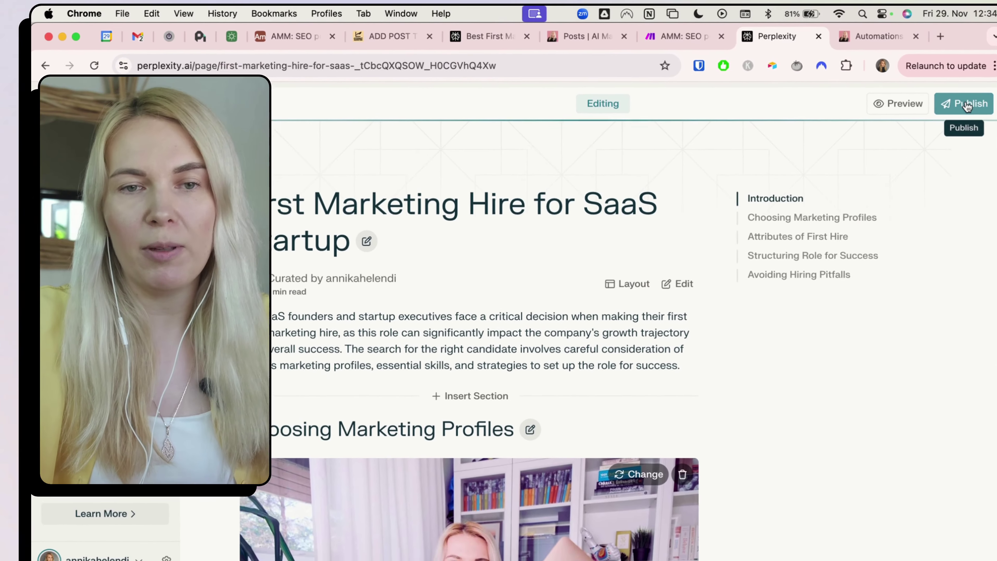
pyautogui.click(967, 105)
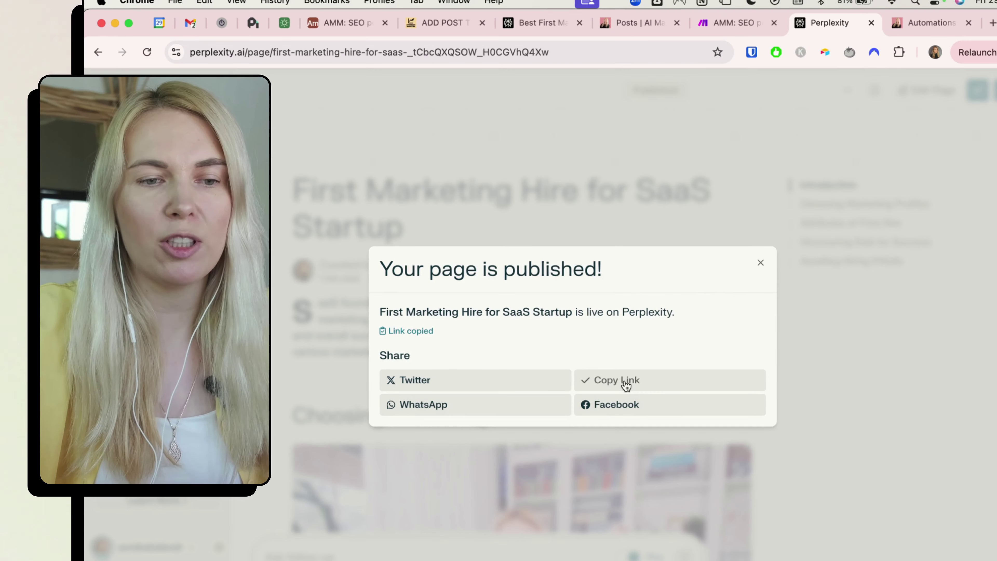
# Open the "[#7 AI Automation]" post on AI Marketing Masters and view its linked Airtable base template
pyautogui.click(759, 264)
pyautogui.click(345, 23)
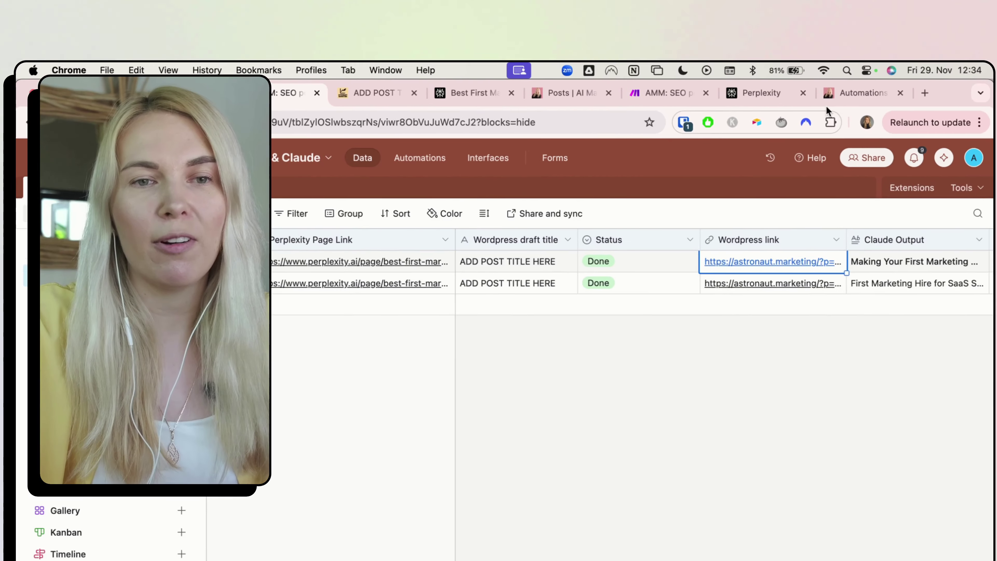
pyautogui.click(827, 97)
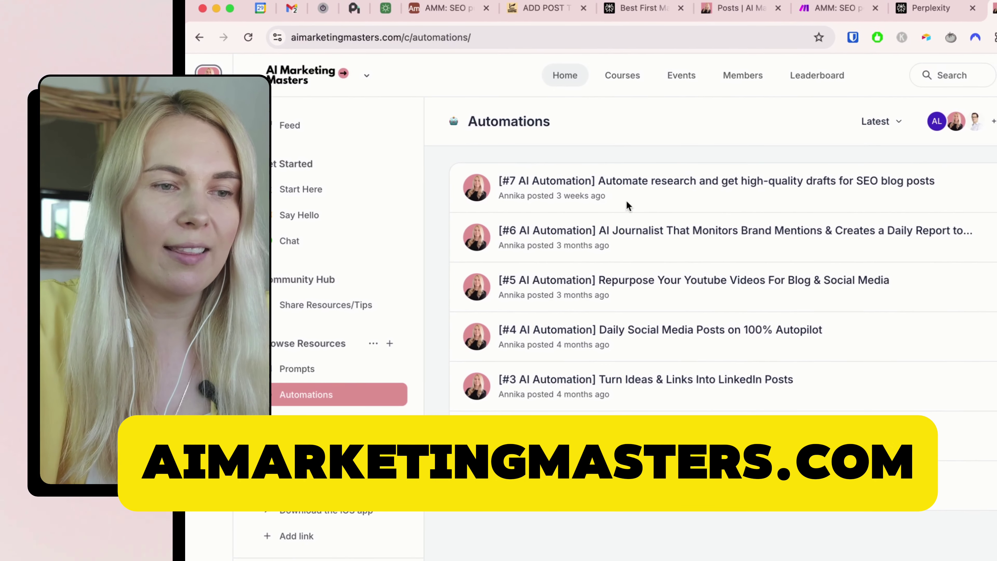
pyautogui.click(639, 181)
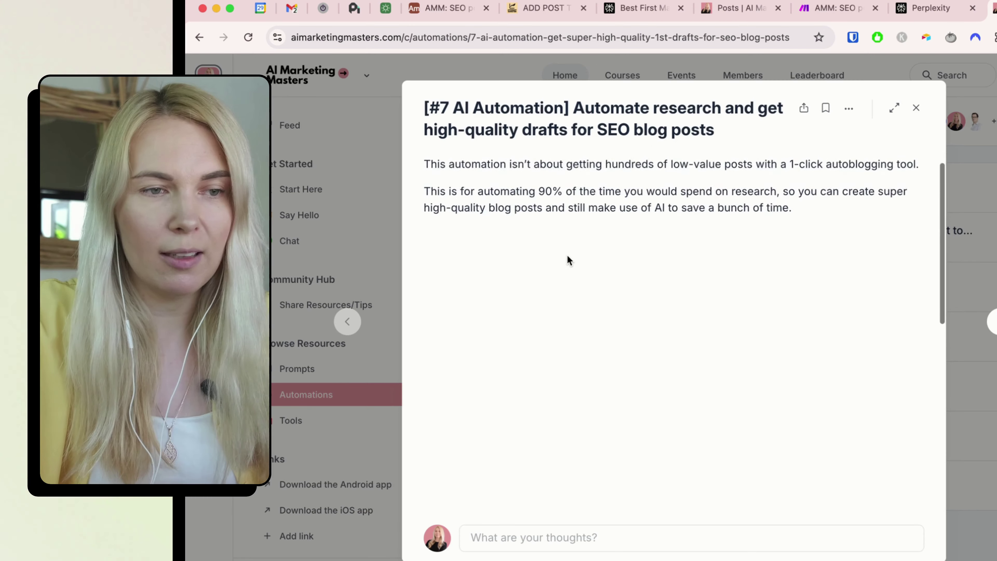
pyautogui.scroll(-10, 567, 259)
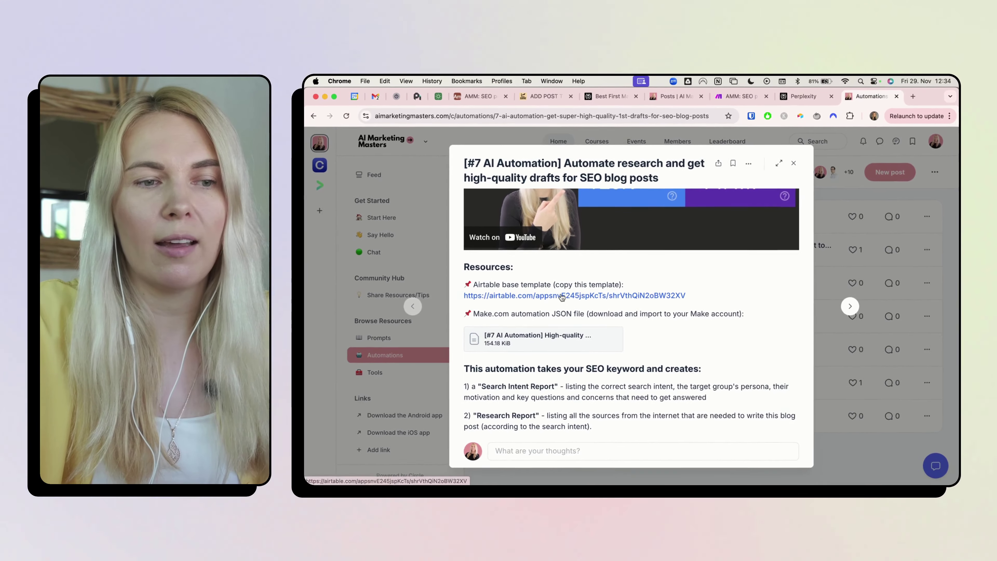
pyautogui.click(563, 306)
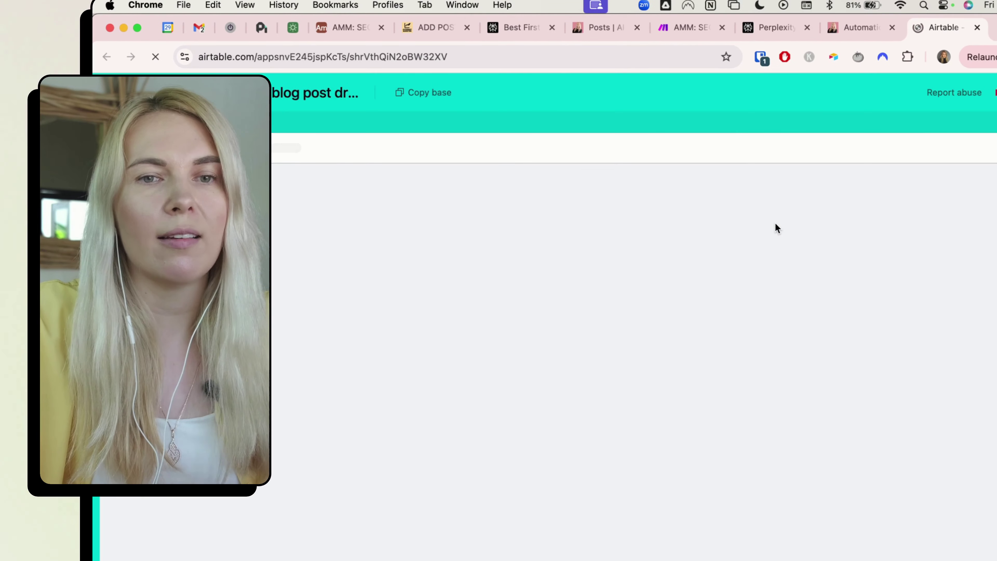
pyautogui.click(977, 27)
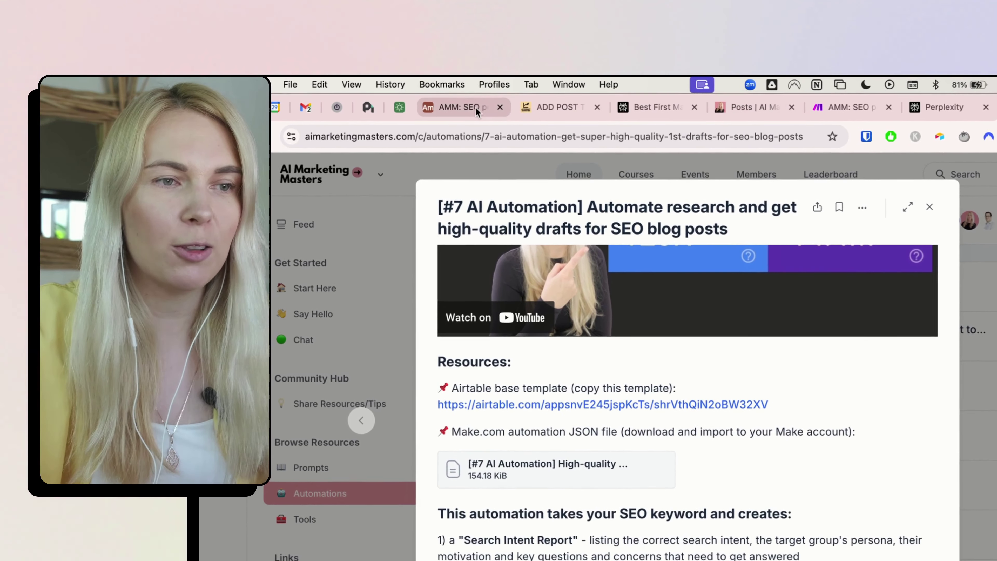
# Switch to the Airtable base and view the settings of the Perplexity Page Link field
pyautogui.click(475, 107)
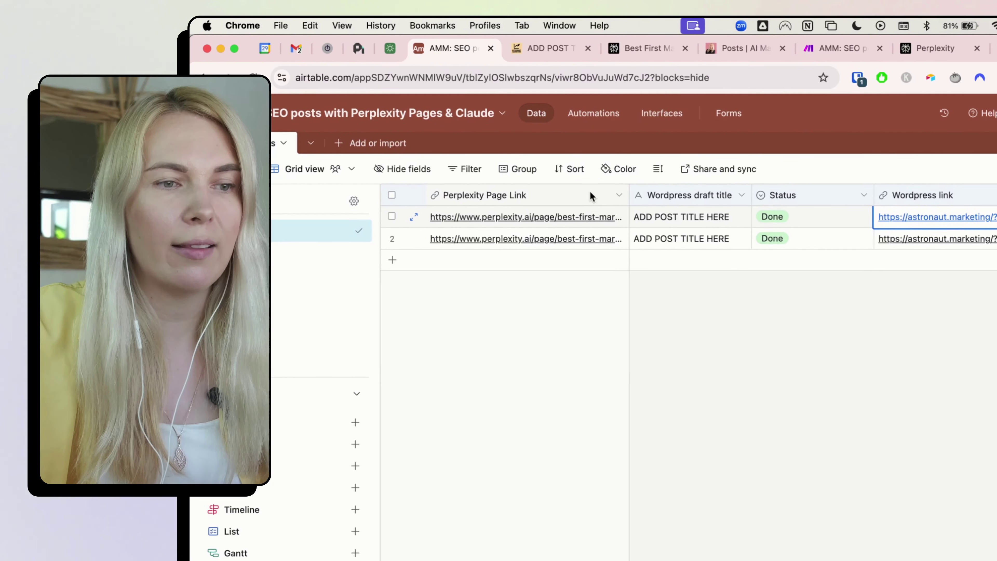
pyautogui.click(614, 194)
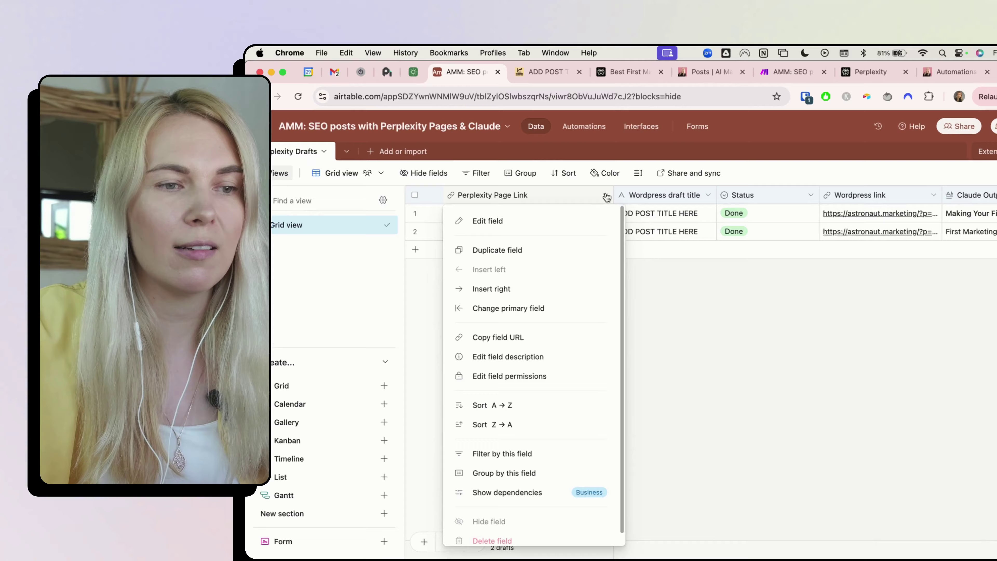
pyautogui.click(574, 220)
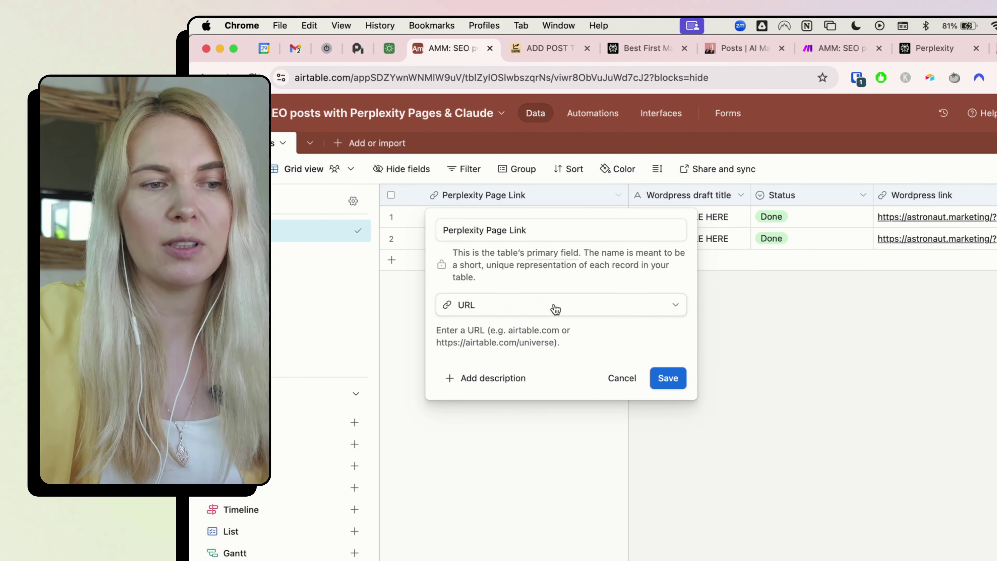
pyautogui.press('Escape')
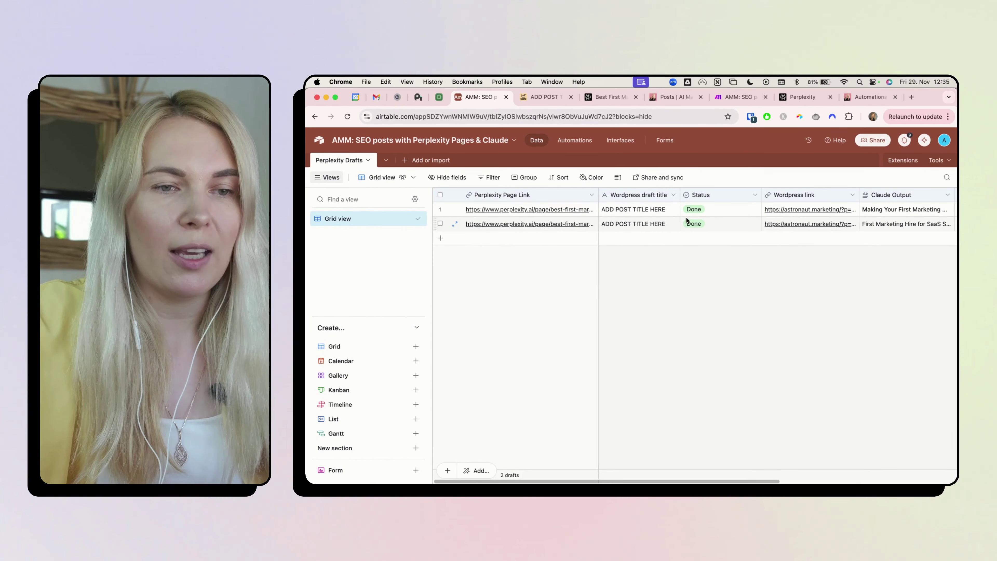
# Review the type and default text of the Wordpress draft title field and save its settings
pyautogui.click(672, 196)
pyautogui.click(652, 216)
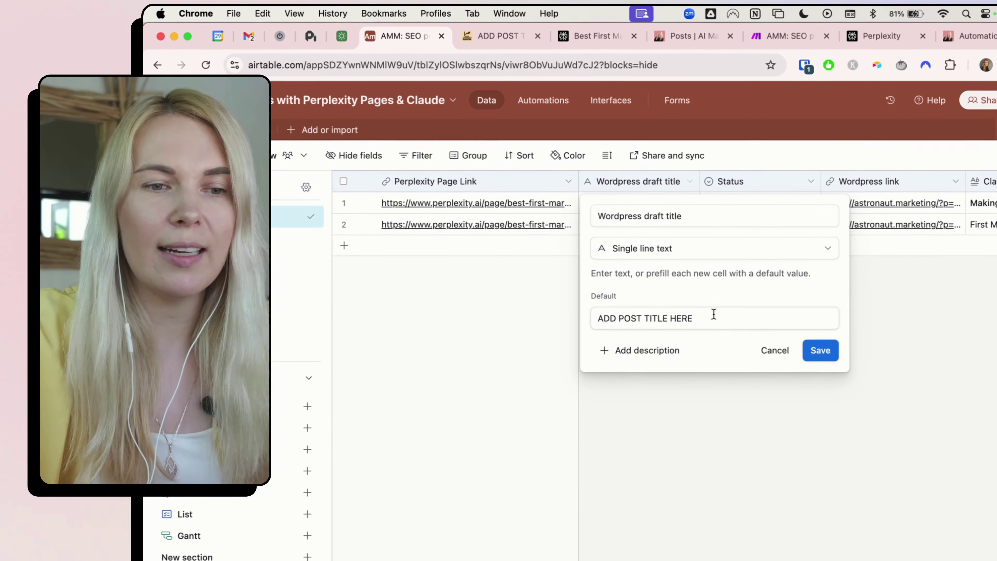
pyautogui.click(822, 352)
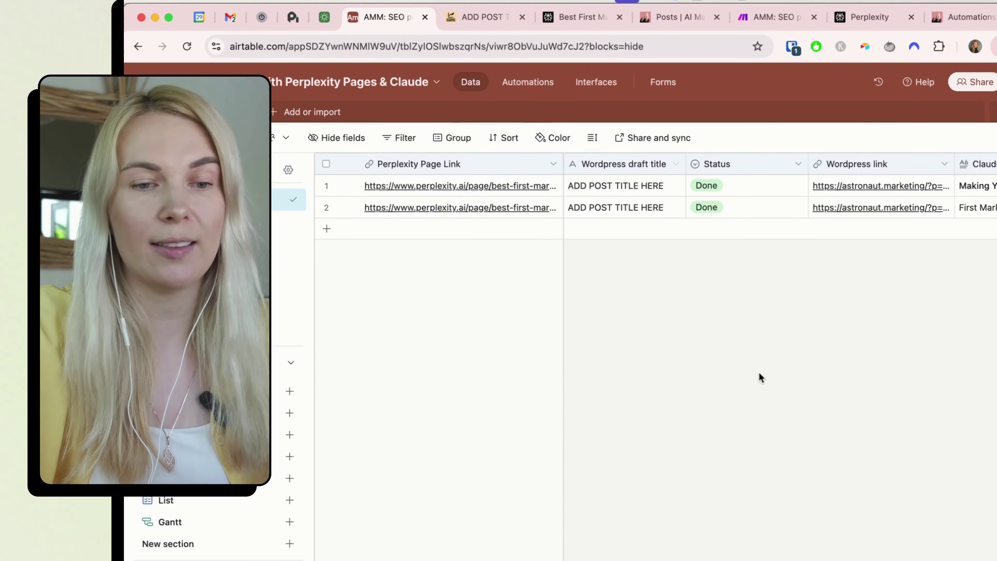
# Replace the second record's Wordpress draft title with one beginning "Best first marketing hire"
pyautogui.click(638, 223)
pyautogui.click(491, 200)
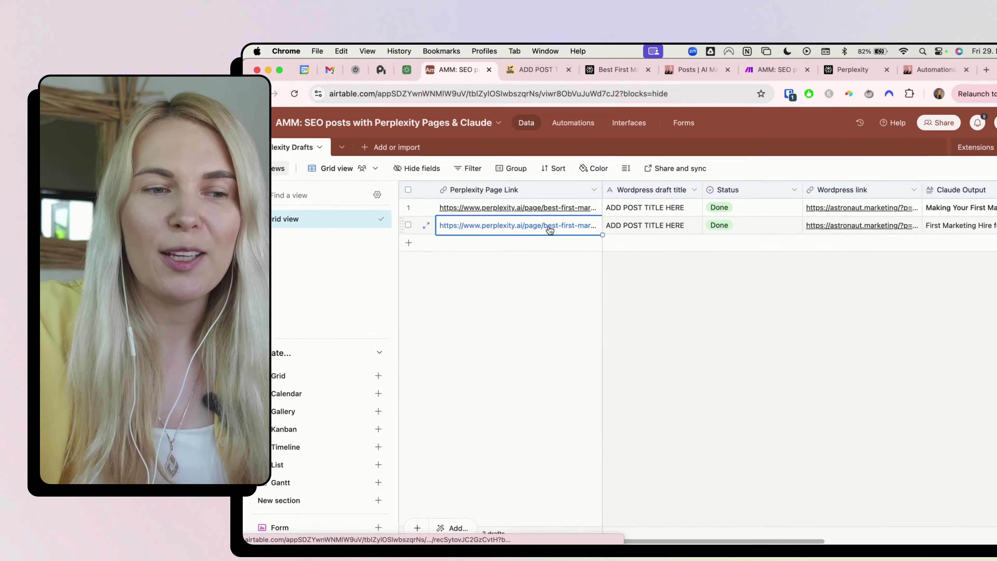
pyautogui.click(637, 226)
pyautogui.doubleClick(637, 226)
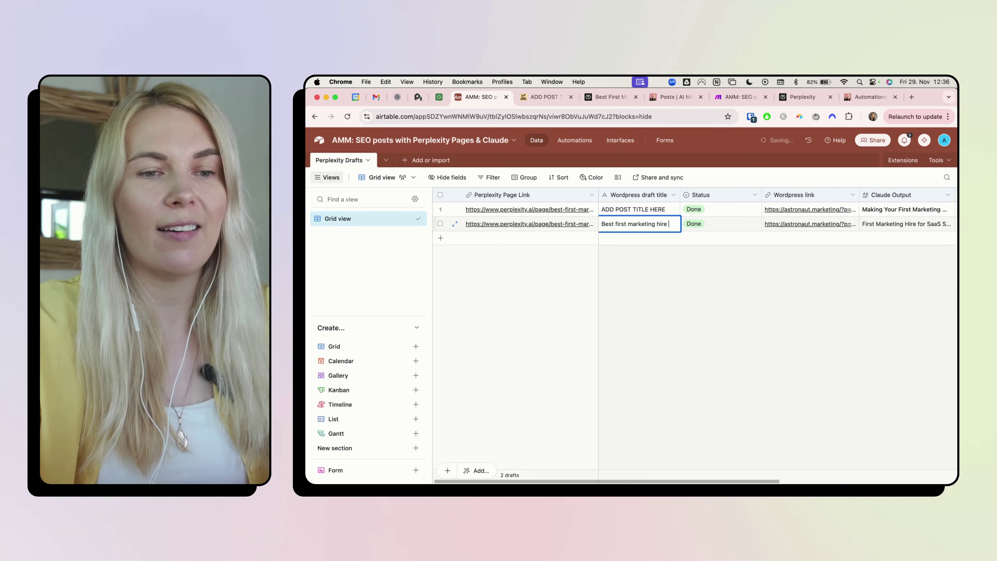
pyautogui.press('Return')
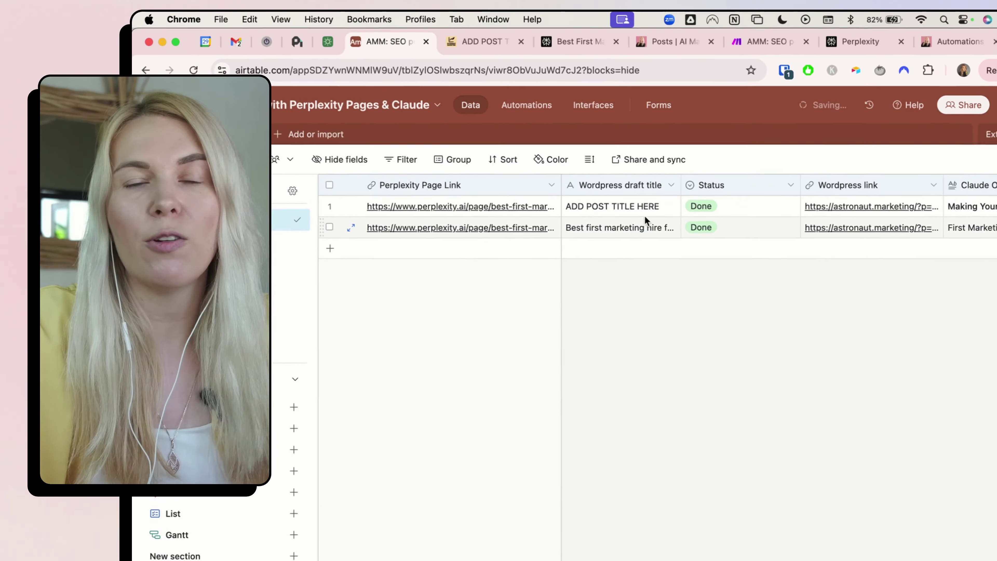
# View the Status field's single select options and its default option
pyautogui.hscroll(3, 671, 248)
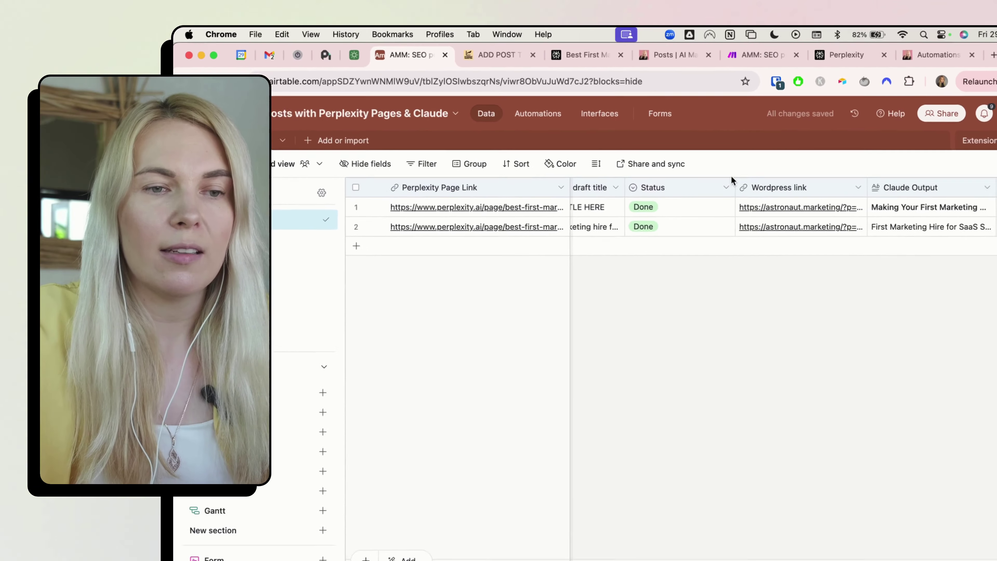
pyautogui.click(726, 189)
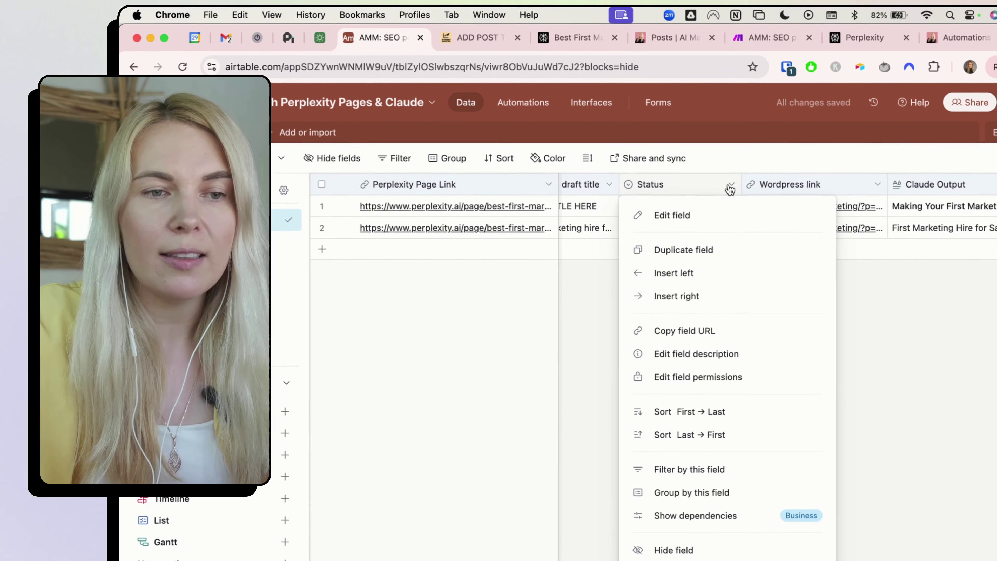
pyautogui.click(672, 214)
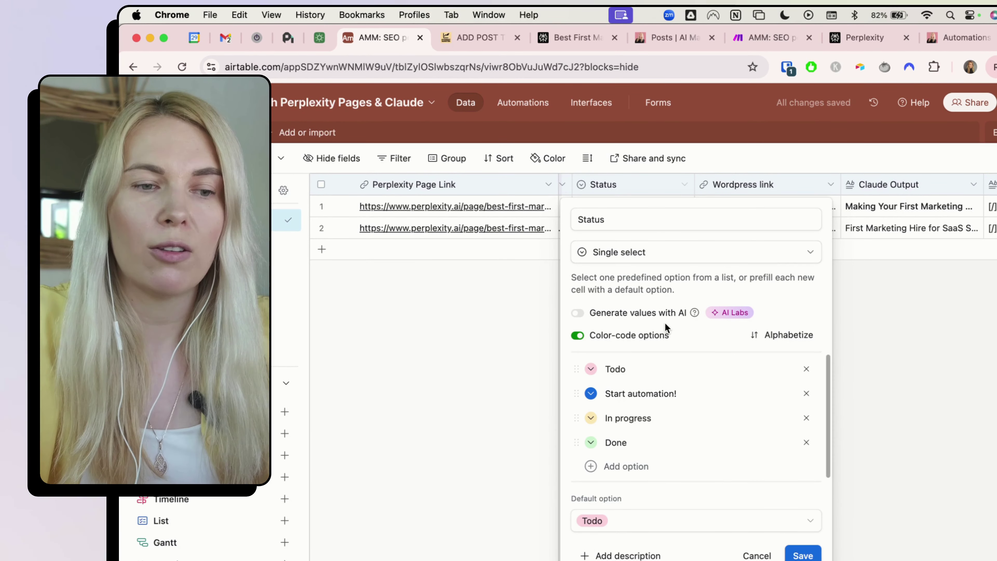
pyautogui.scroll(-1, 666, 327)
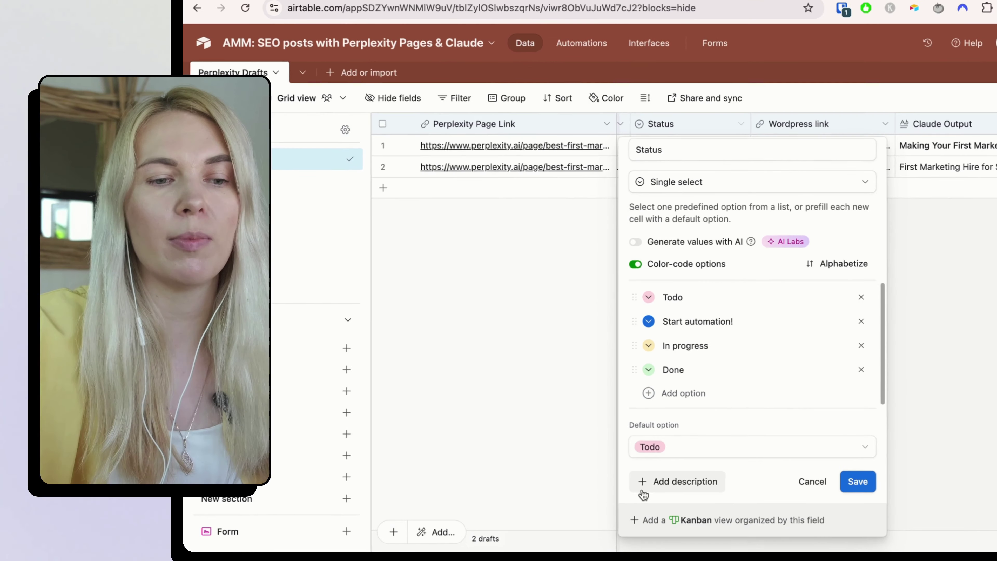
pyautogui.click(526, 315)
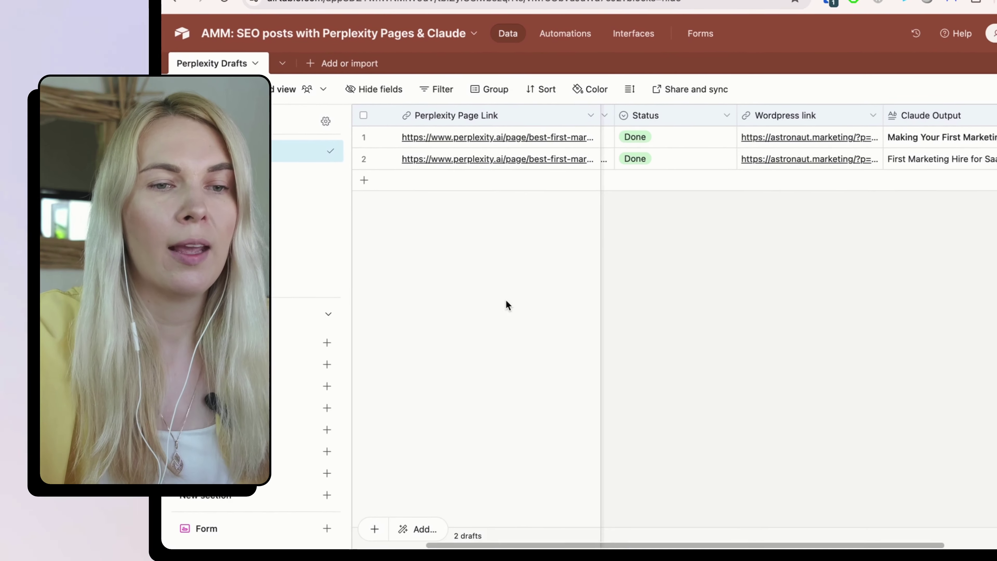
# View the field settings of the Wordpress link and Claude Output columns
pyautogui.hscroll(3, 775, 138)
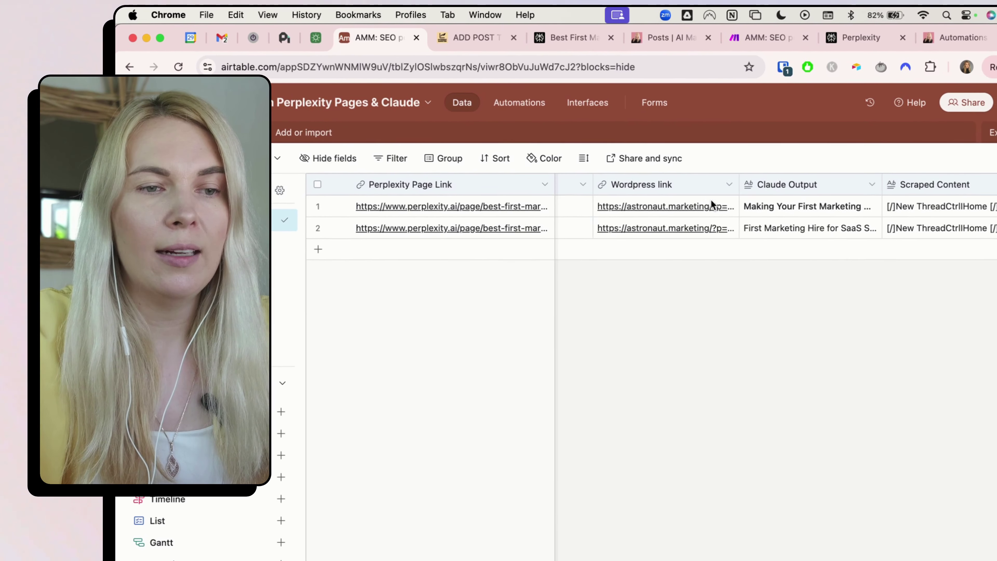
pyautogui.click(722, 185)
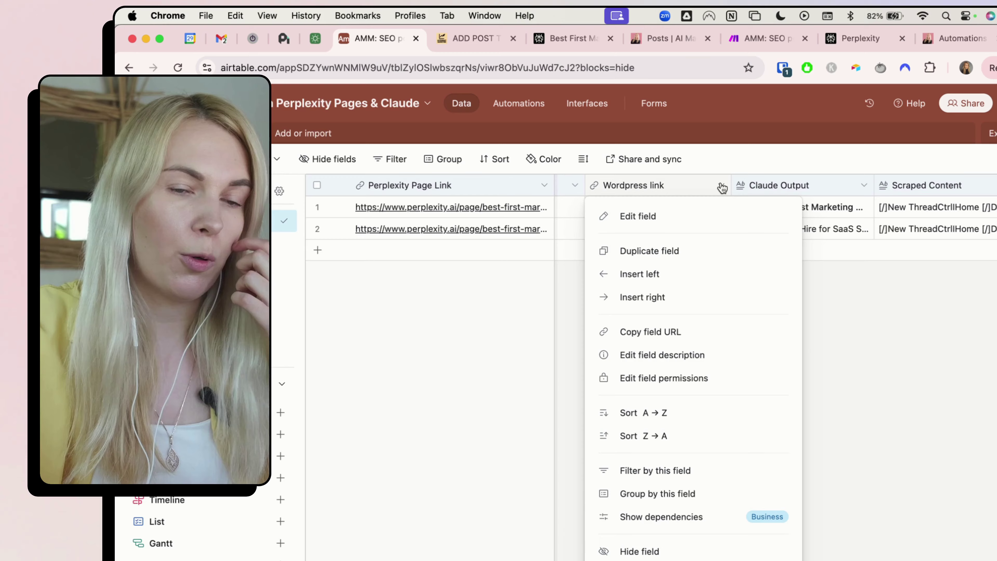
pyautogui.click(665, 217)
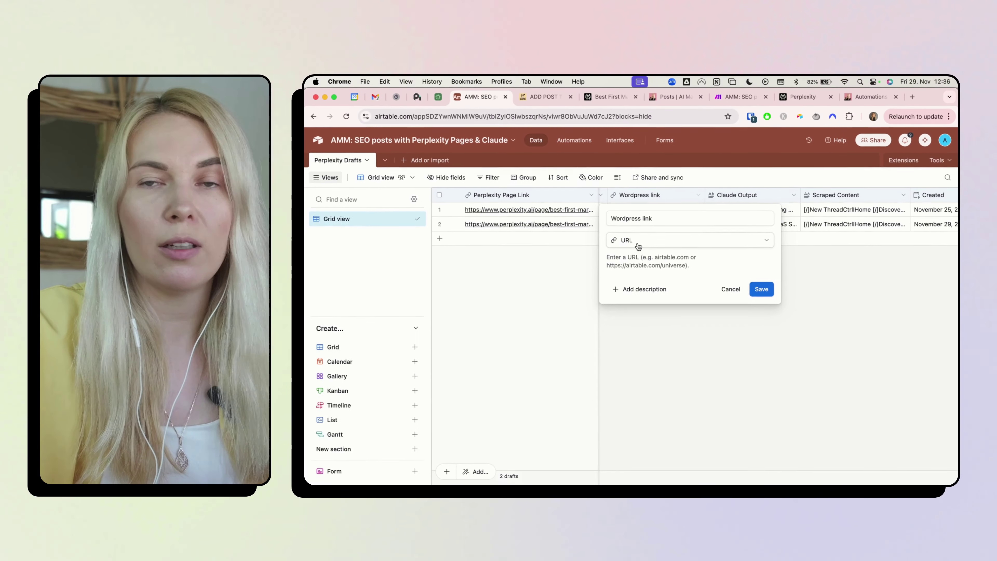
pyautogui.click(561, 289)
pyautogui.hscroll(3, 669, 204)
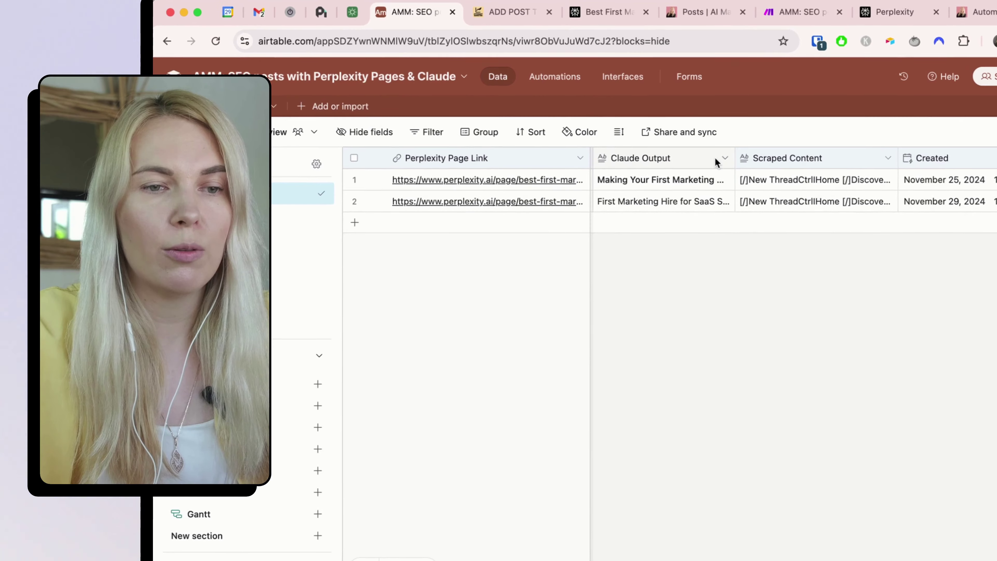
pyautogui.click(682, 195)
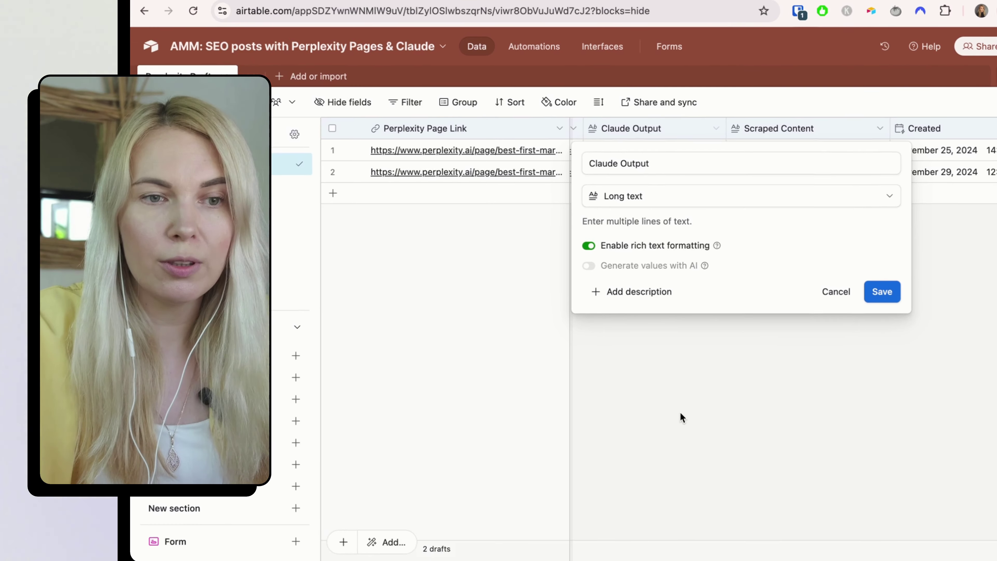
pyautogui.click(694, 443)
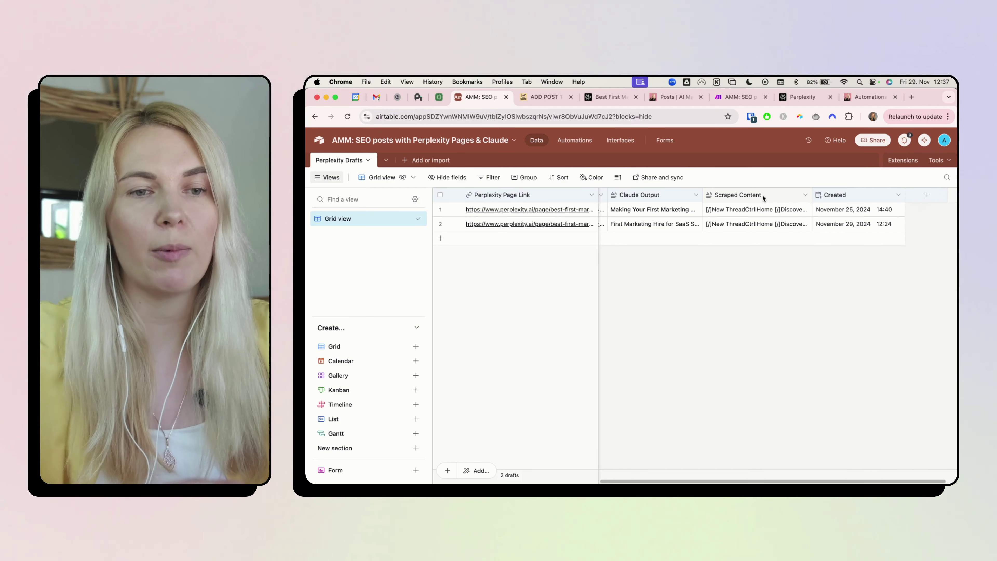
# View the date and time settings of the Created field and return to the table's first columns
pyautogui.click(850, 192)
pyautogui.doubleClick(829, 209)
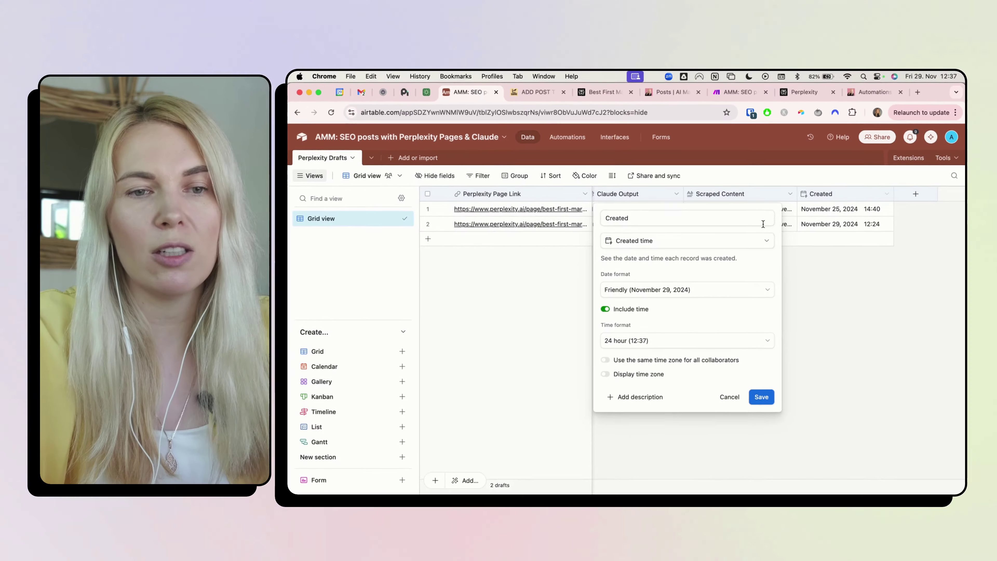
pyautogui.click(731, 390)
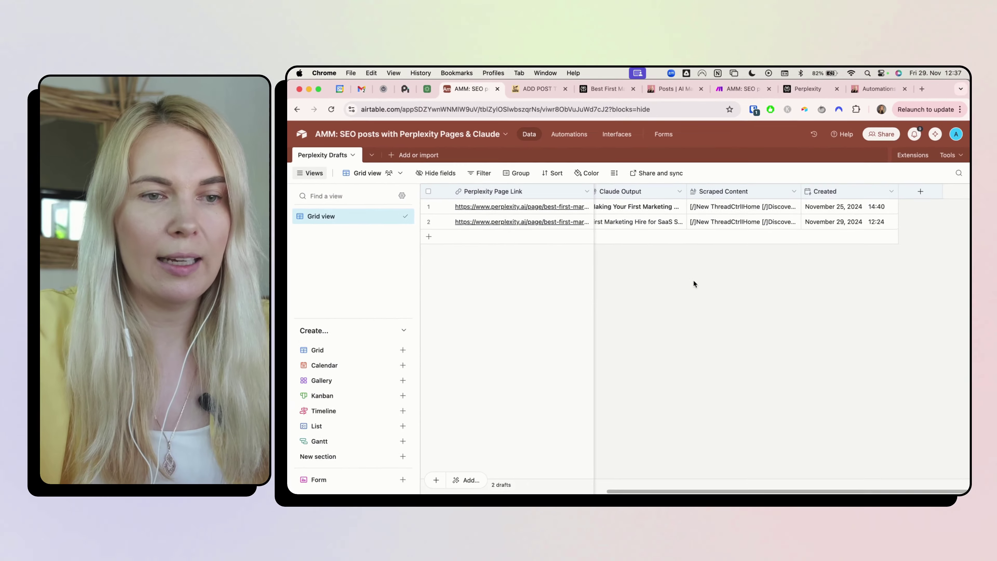
pyautogui.hscroll(-2, 532, 461)
pyautogui.hscroll(-3, 532, 460)
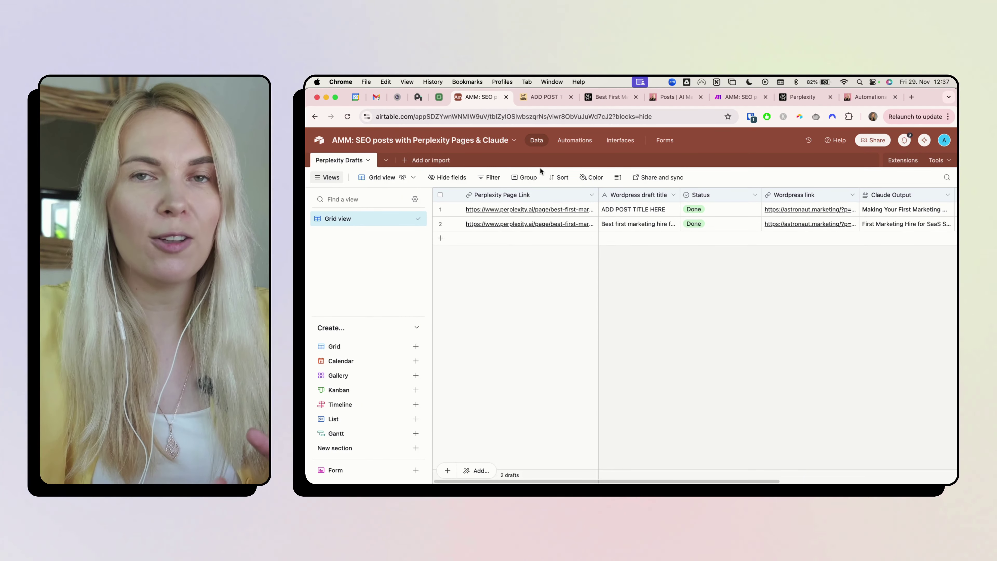
# Download the Make.com automation JSON file from the "[#7 AI Automation]" post on AI Marketing Masters
pyautogui.click(735, 97)
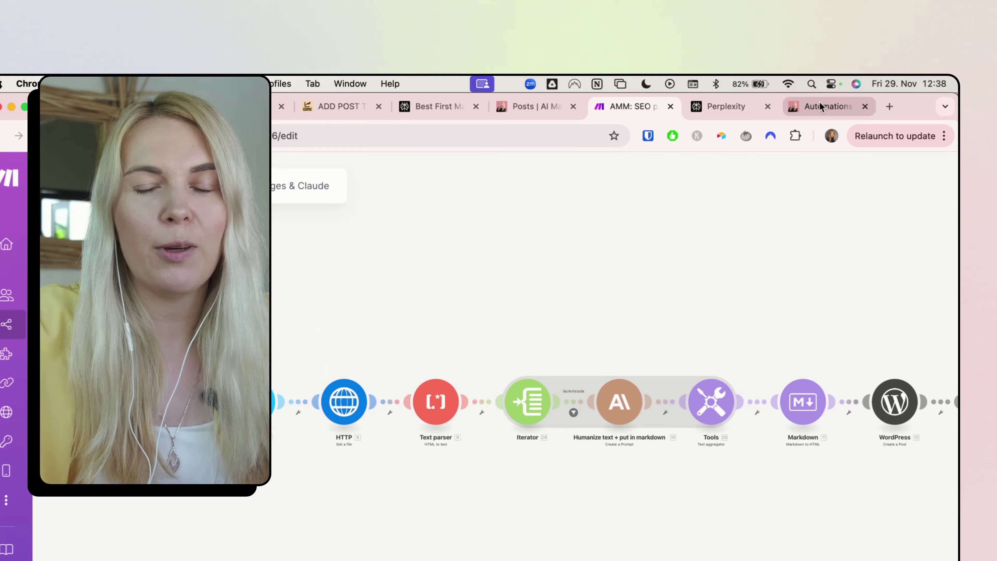
pyautogui.click(820, 101)
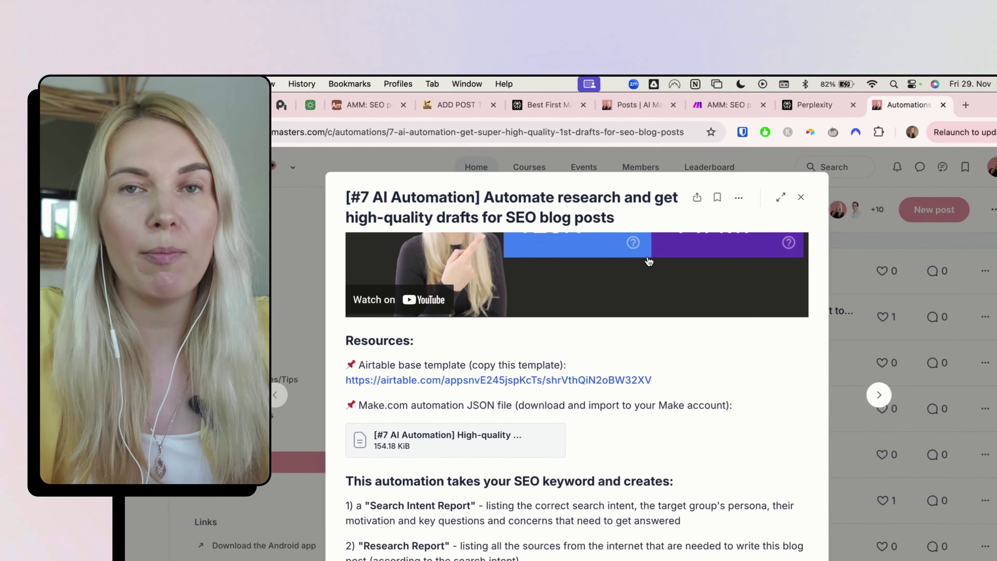
pyautogui.scroll(-1, 629, 283)
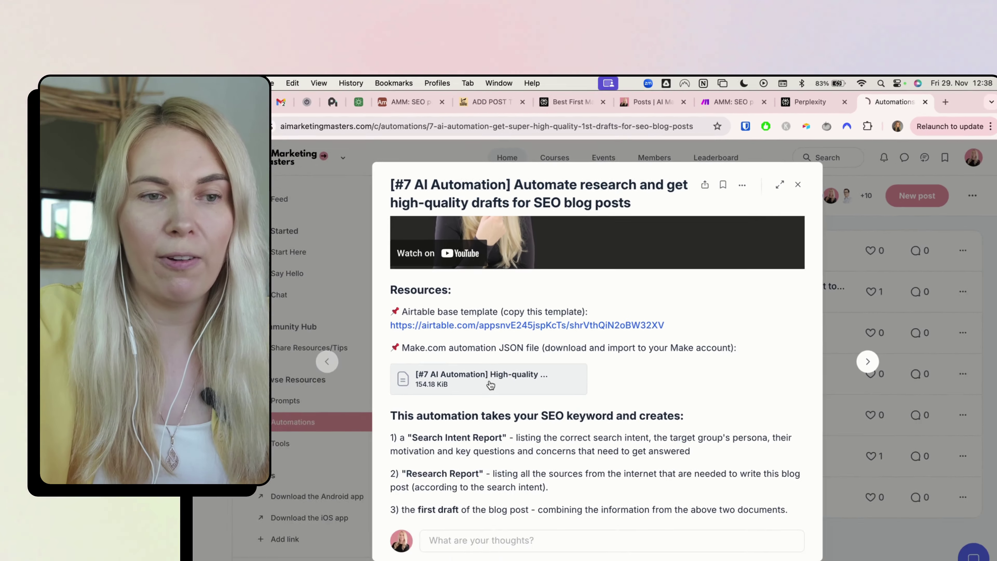
pyautogui.click(433, 449)
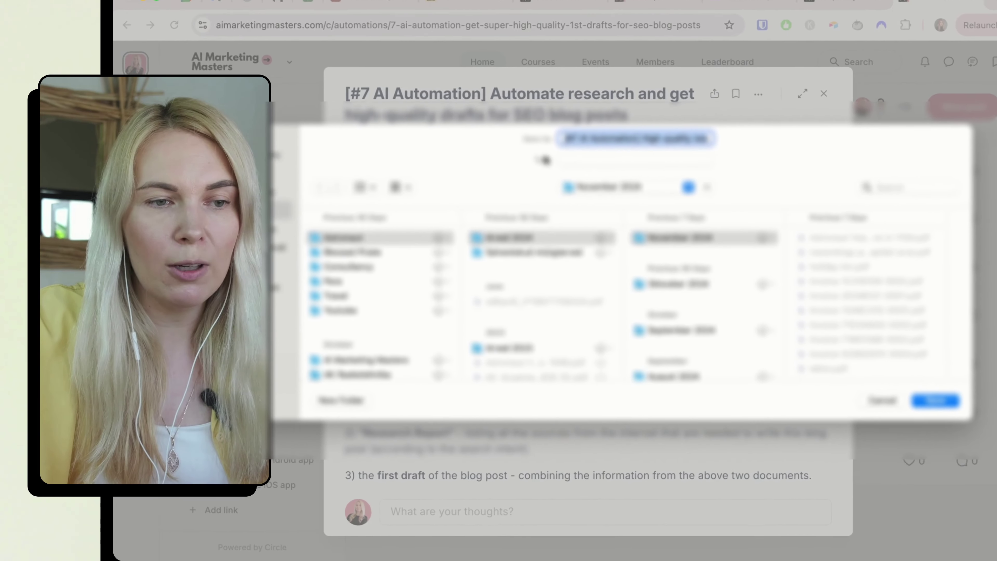
pyautogui.press('Return')
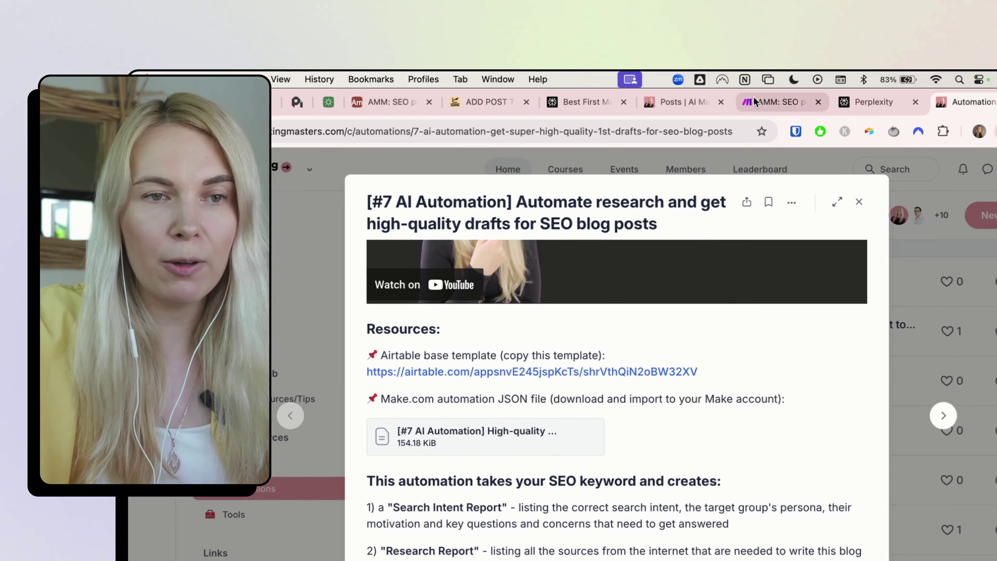
# Switch to the Make scenario and view its Import Blueprint dialog, closing it without choosing a file
pyautogui.click(754, 96)
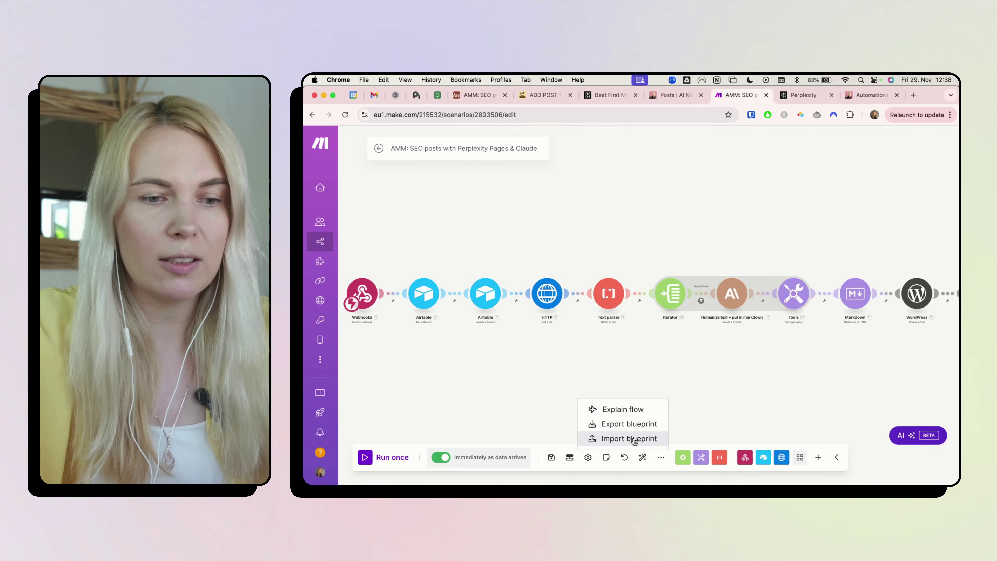
pyautogui.click(627, 439)
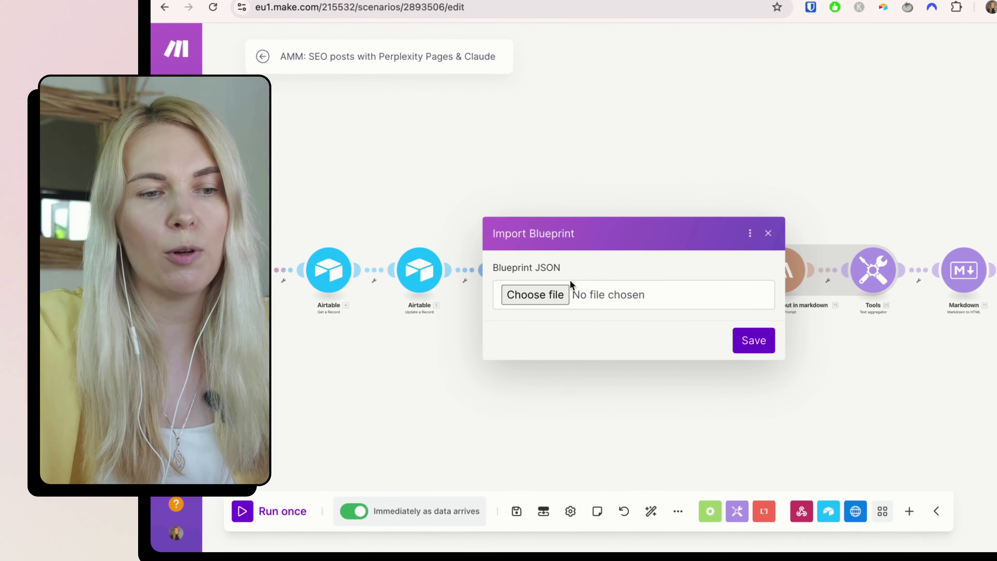
pyautogui.click(754, 248)
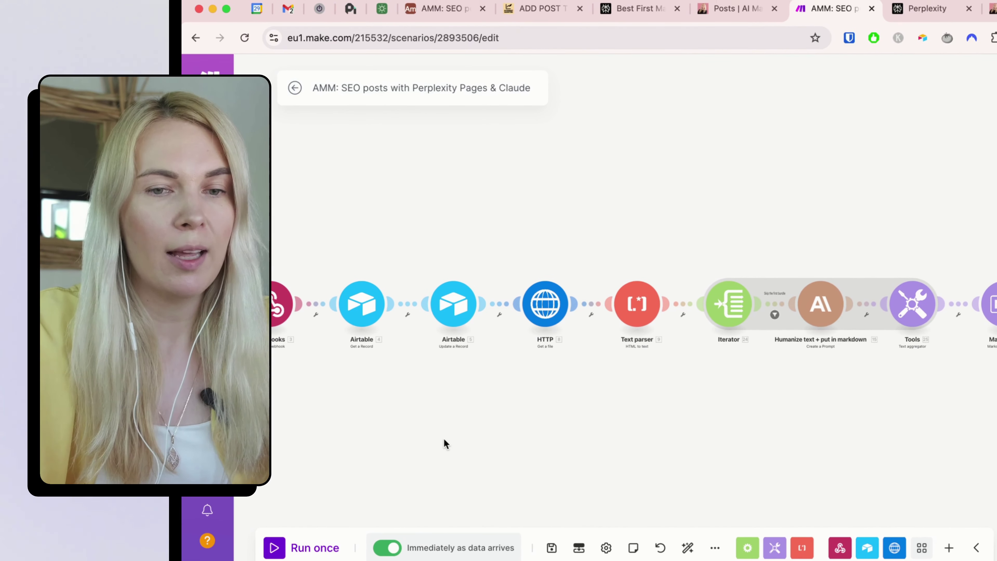
pyautogui.moveTo(443, 438); pyautogui.dragTo(634, 442)
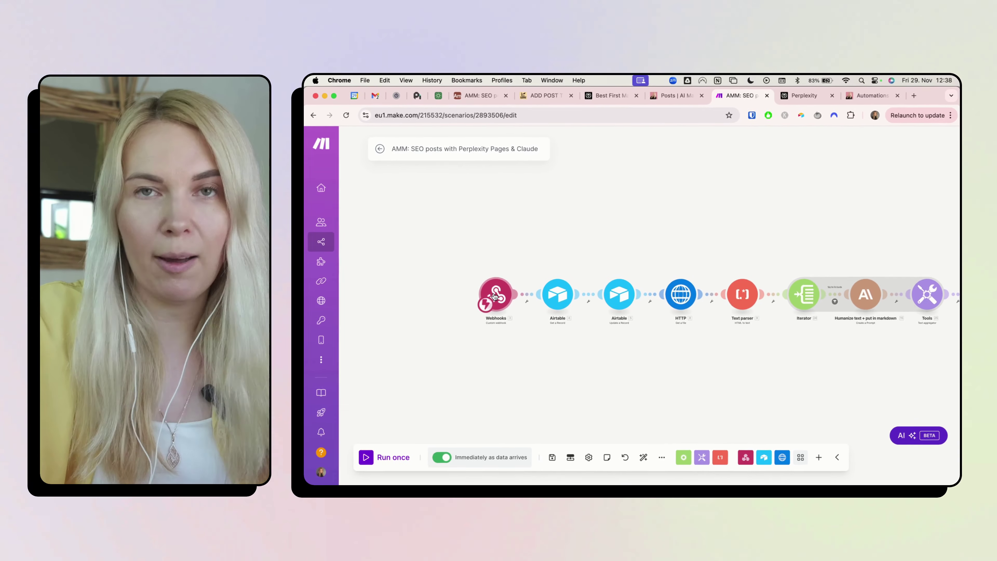
# Open the scenario's Webhooks trigger, view the form for adding a webhook, and copy the existing webhook's address
pyautogui.click(496, 297)
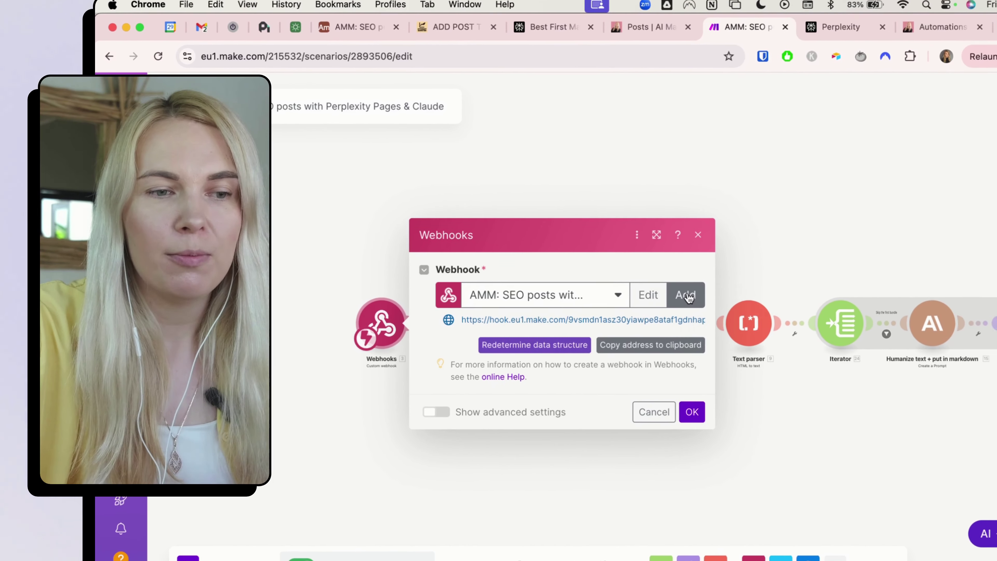
pyautogui.click(729, 264)
pyautogui.click(990, 187)
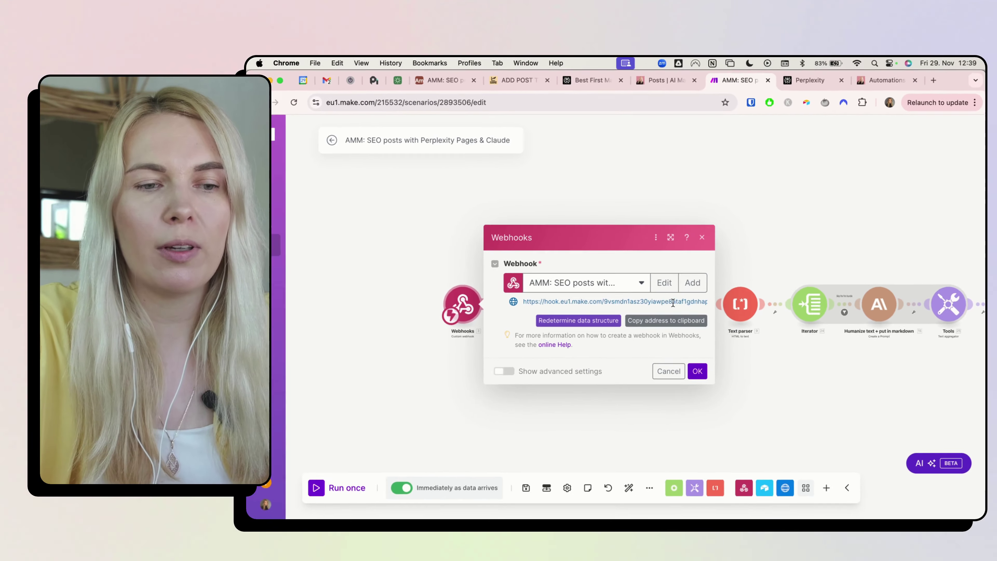
pyautogui.click(660, 311)
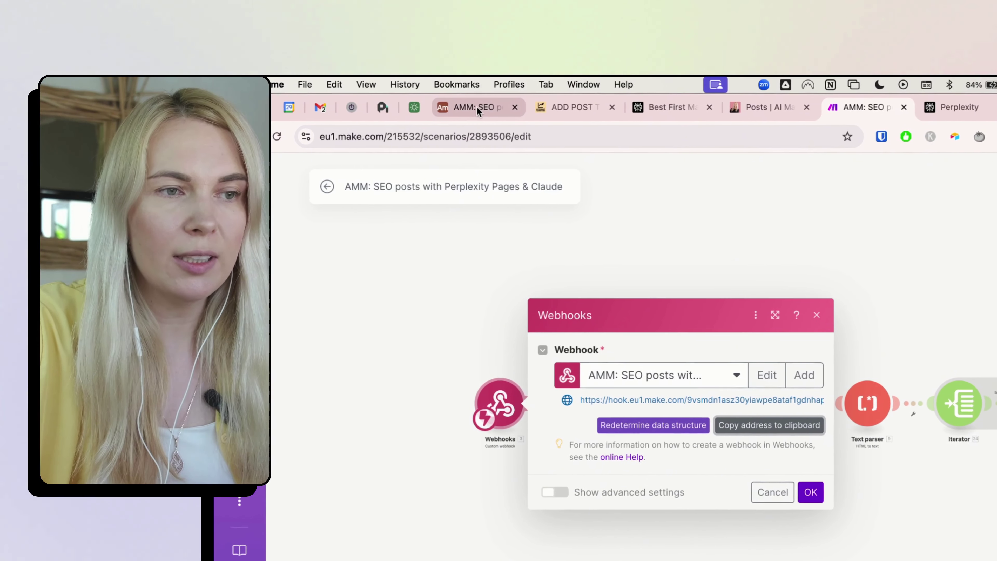
# Create a new automation in the Airtable base with the trigger "When record matches conditions"
pyautogui.click(477, 107)
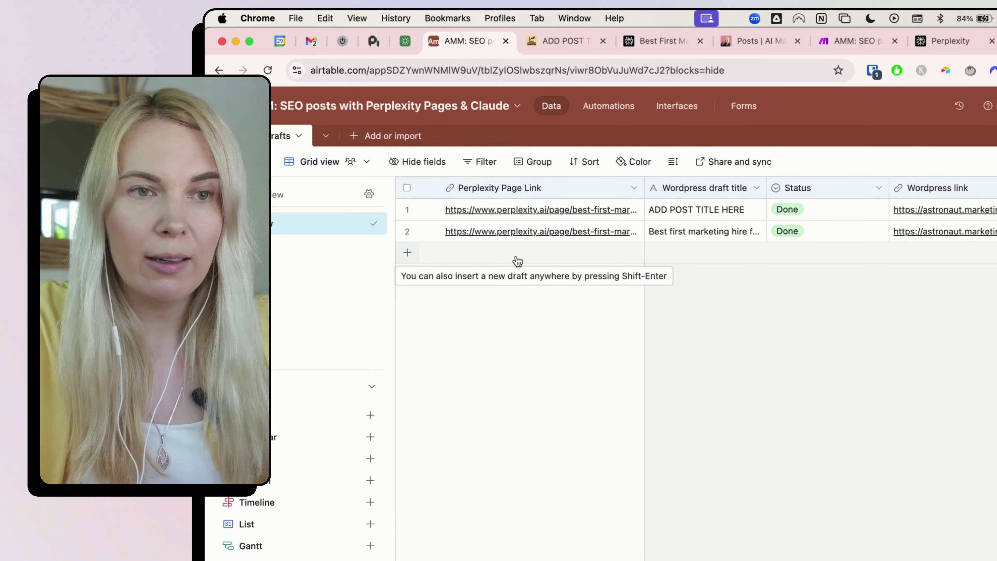
pyautogui.click(617, 110)
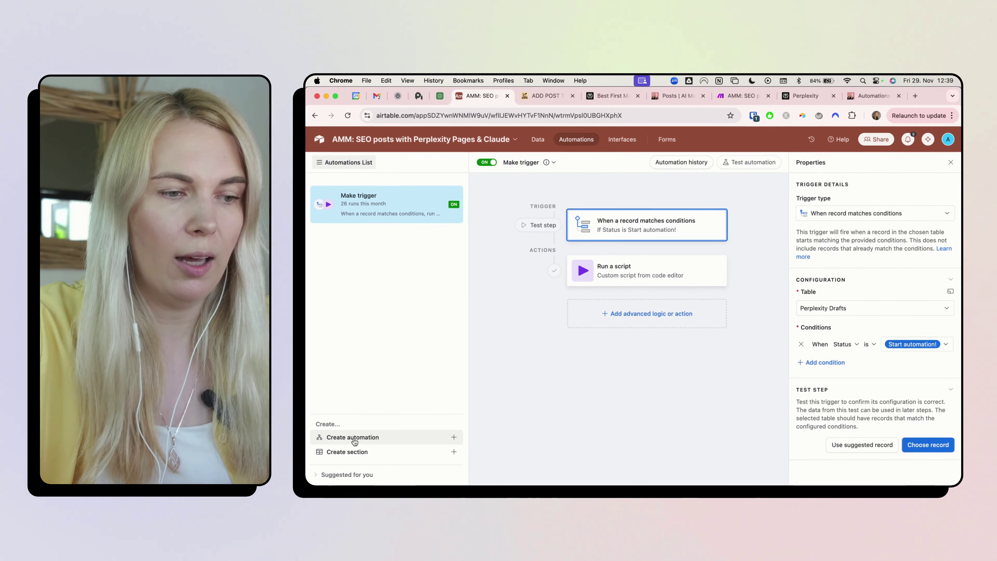
pyautogui.click(358, 449)
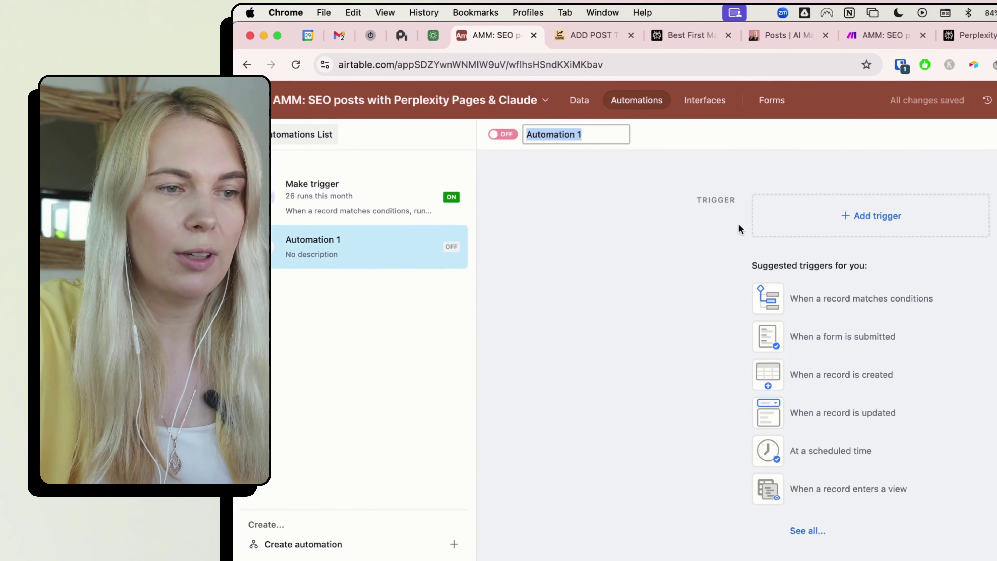
pyautogui.click(738, 217)
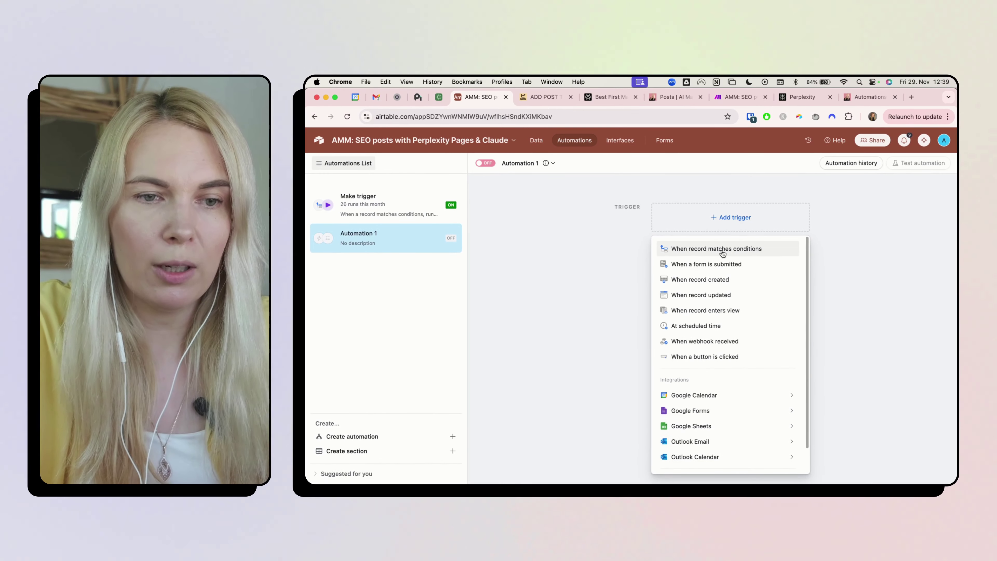
pyautogui.click(723, 250)
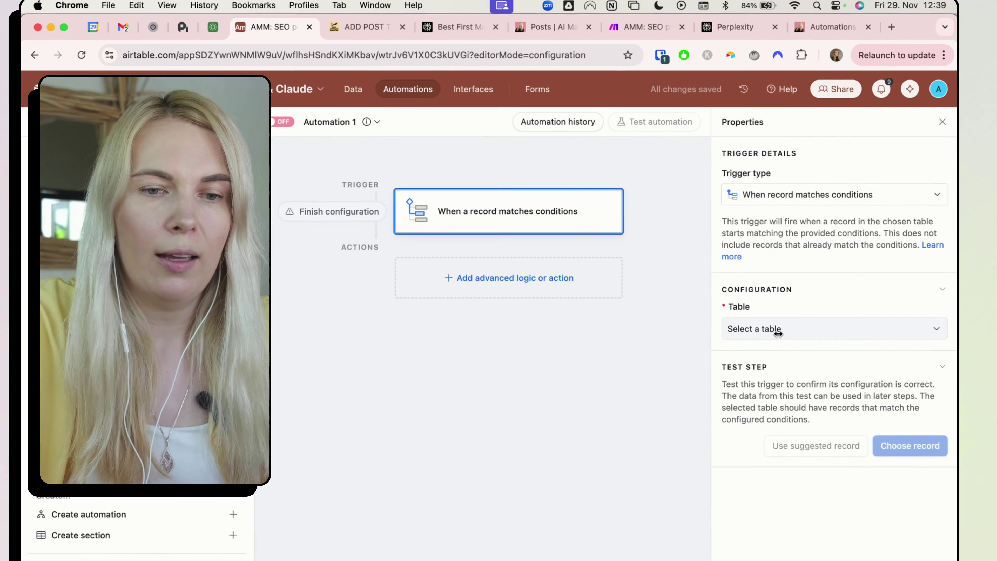
# Set the trigger's table to Perplexity Drafts with the condition that Status is "Start automation!"
pyautogui.click(832, 311)
pyautogui.click(763, 377)
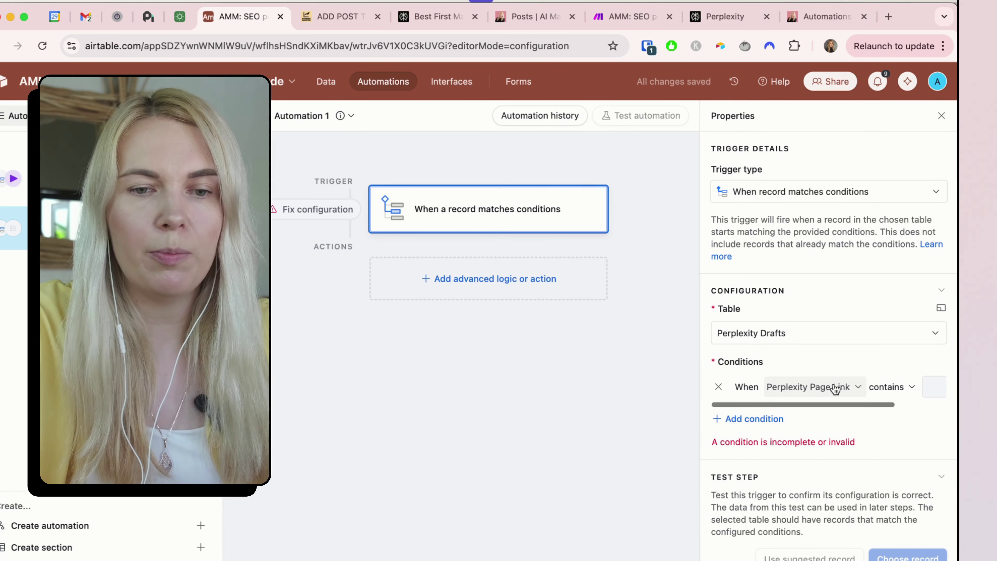
pyautogui.click(836, 388)
pyautogui.click(797, 476)
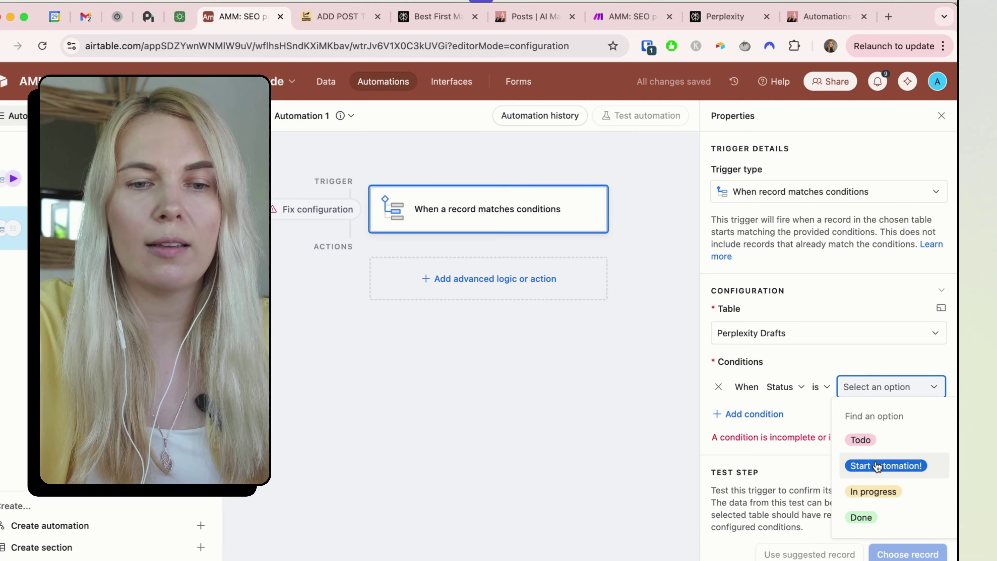
pyautogui.click(878, 466)
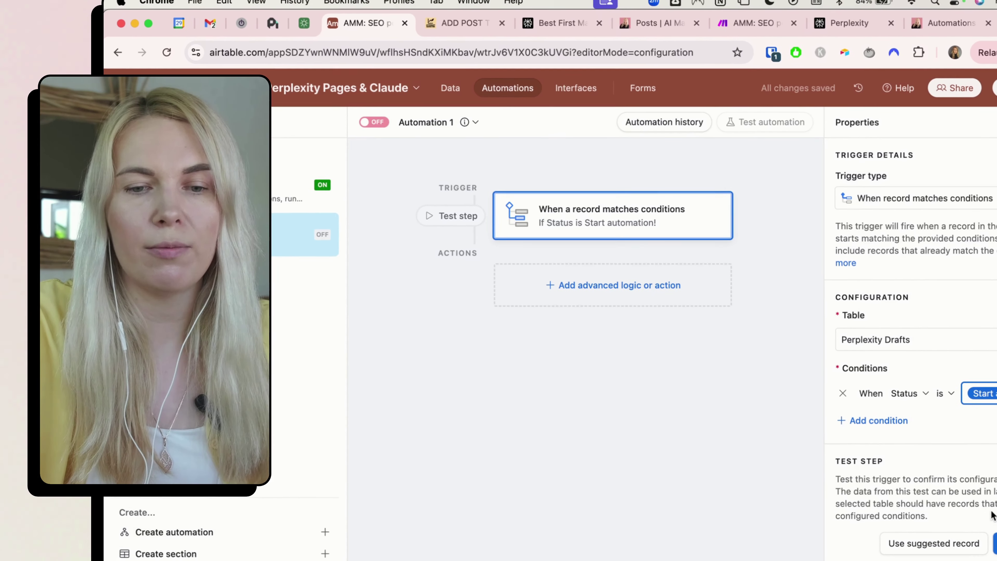
# Look for a test record matching the trigger's condition, check the table data, and return to the automations
pyautogui.click(909, 554)
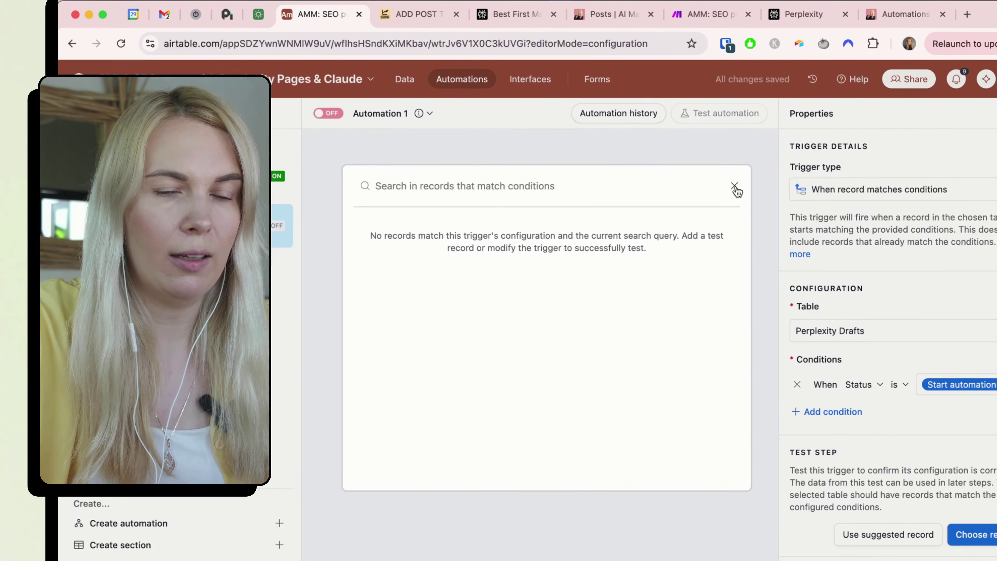
pyautogui.click(784, 223)
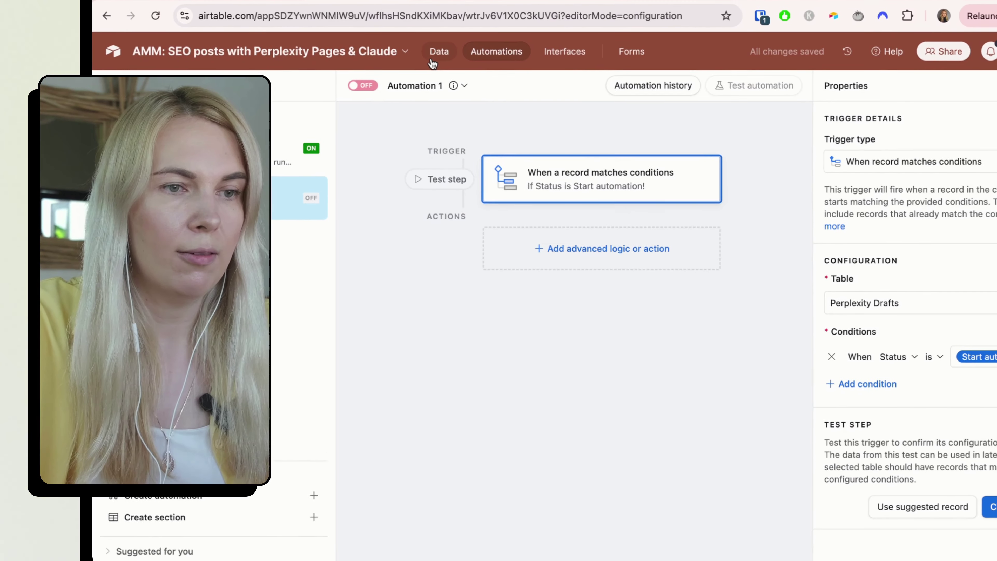
pyautogui.click(438, 89)
pyautogui.click(497, 89)
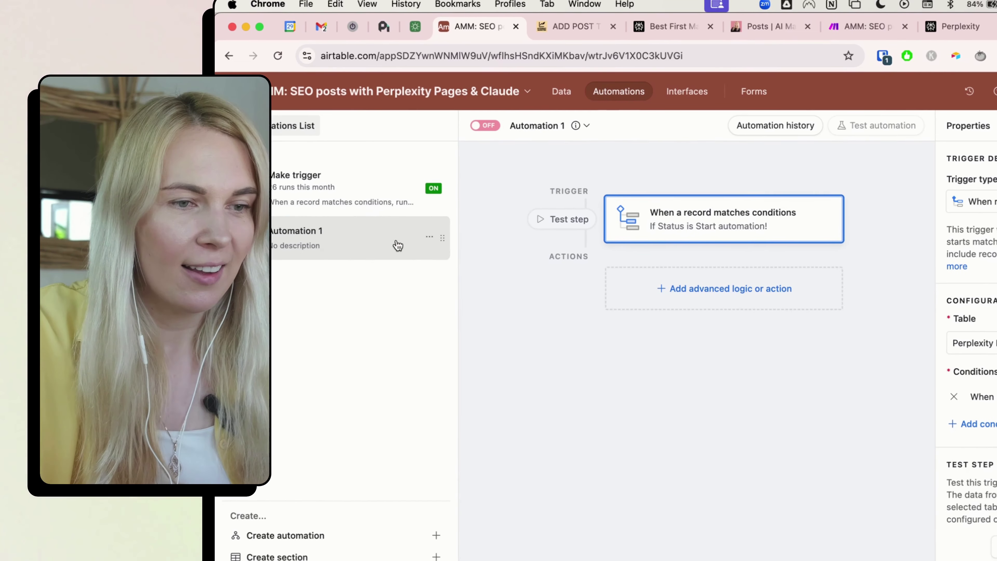
# Delete the newly added automation below Make trigger
pyautogui.click(429, 237)
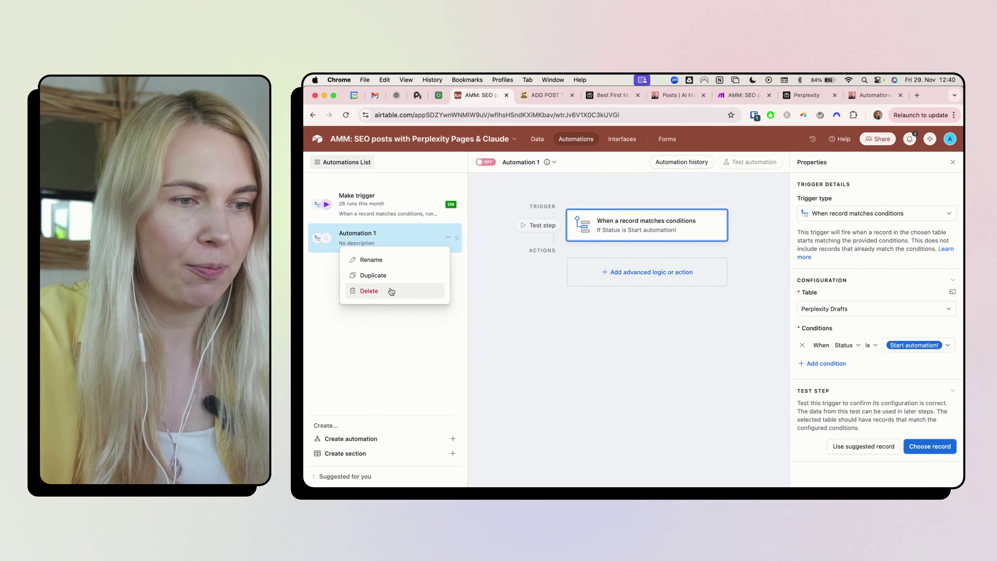
pyautogui.click(341, 316)
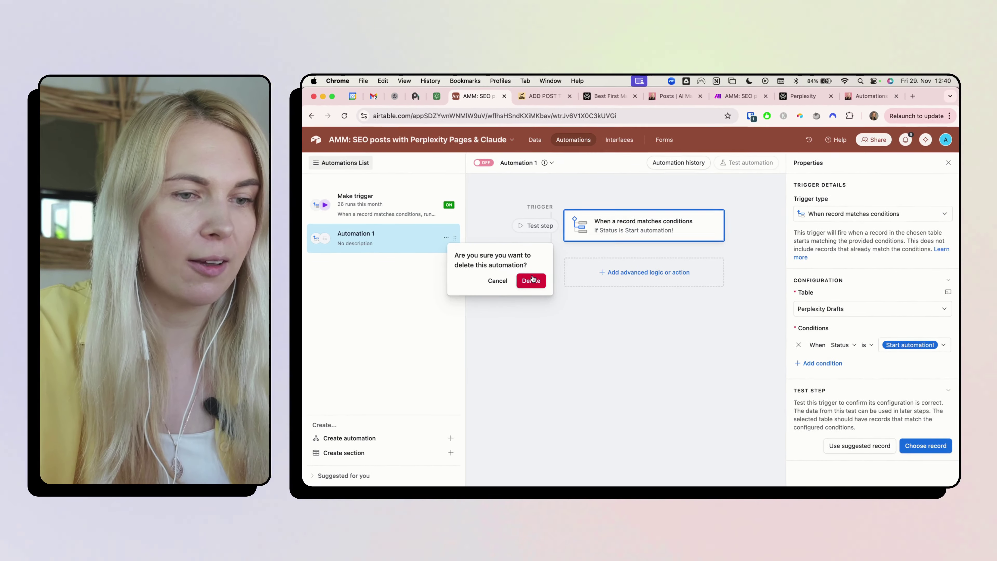
pyautogui.click(533, 279)
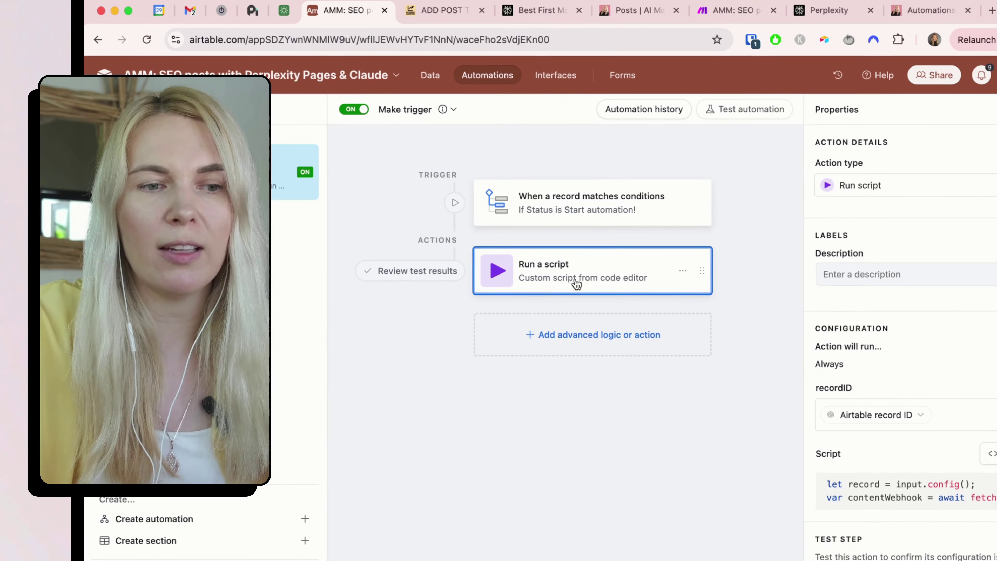
# Open the "Webhook Script for Airtable Automation" post in the AI Marketing Masters prompts and select its script code
pyautogui.scroll(-3, 842, 276)
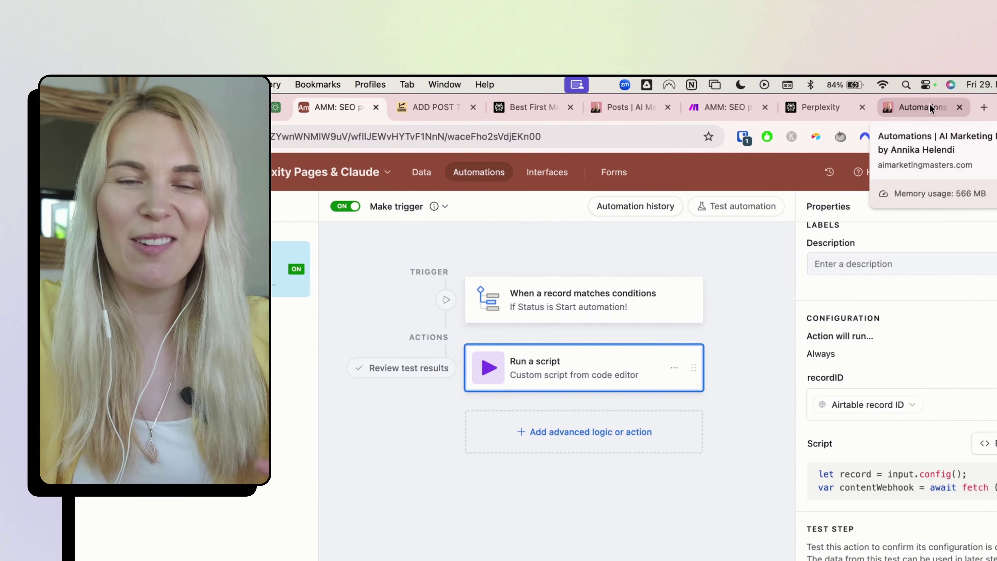
pyautogui.click(927, 106)
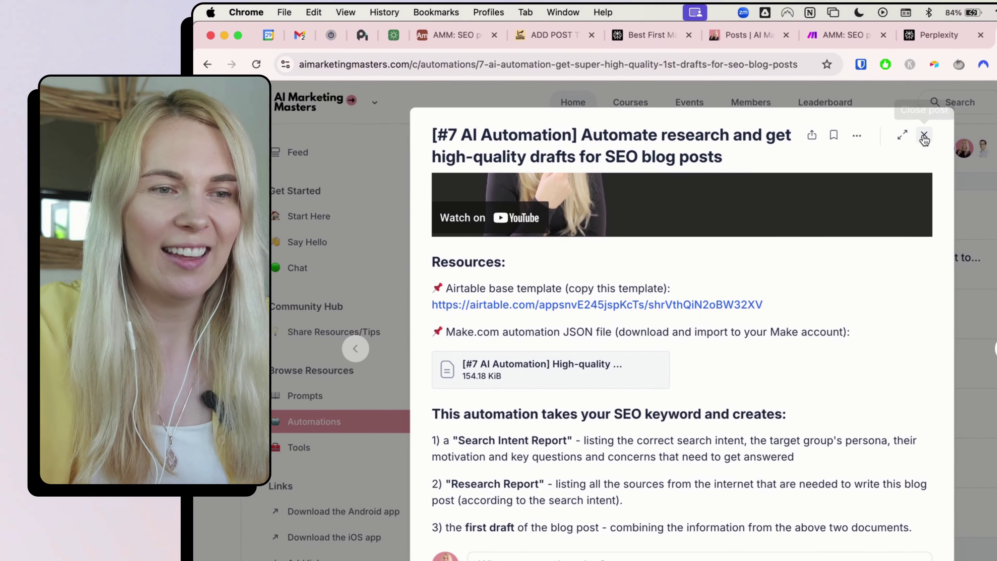
pyautogui.click(792, 152)
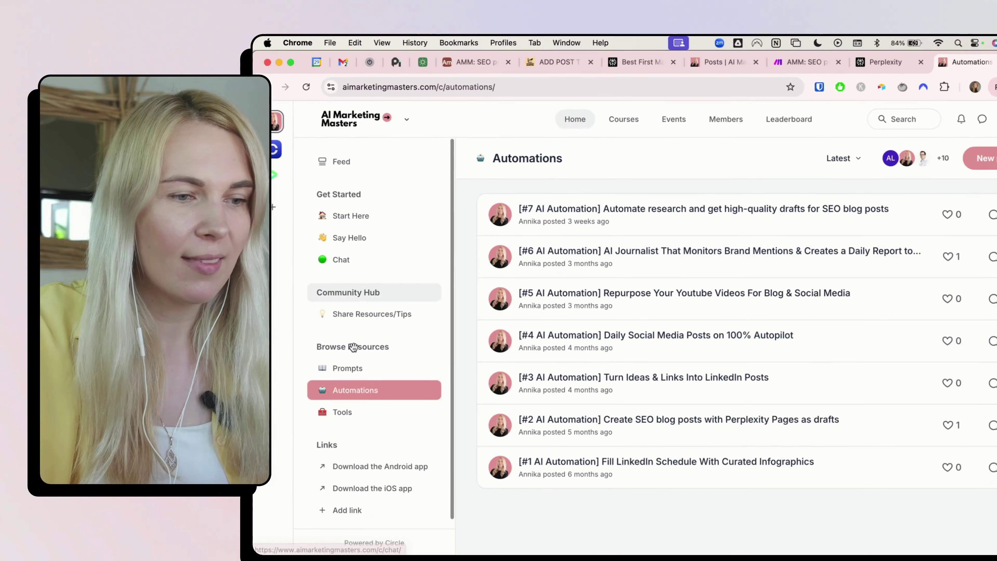
pyautogui.click(384, 339)
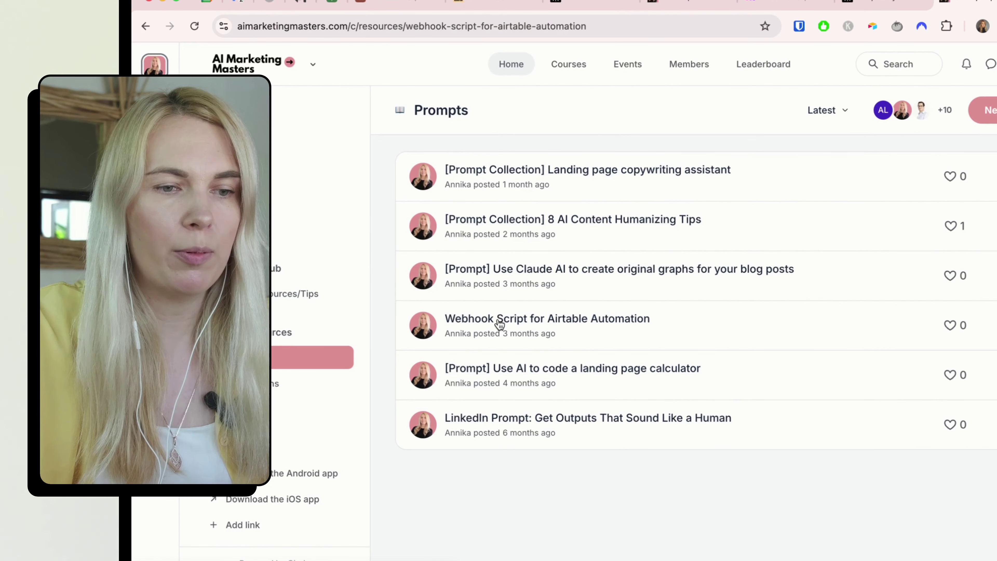
pyautogui.click(500, 324)
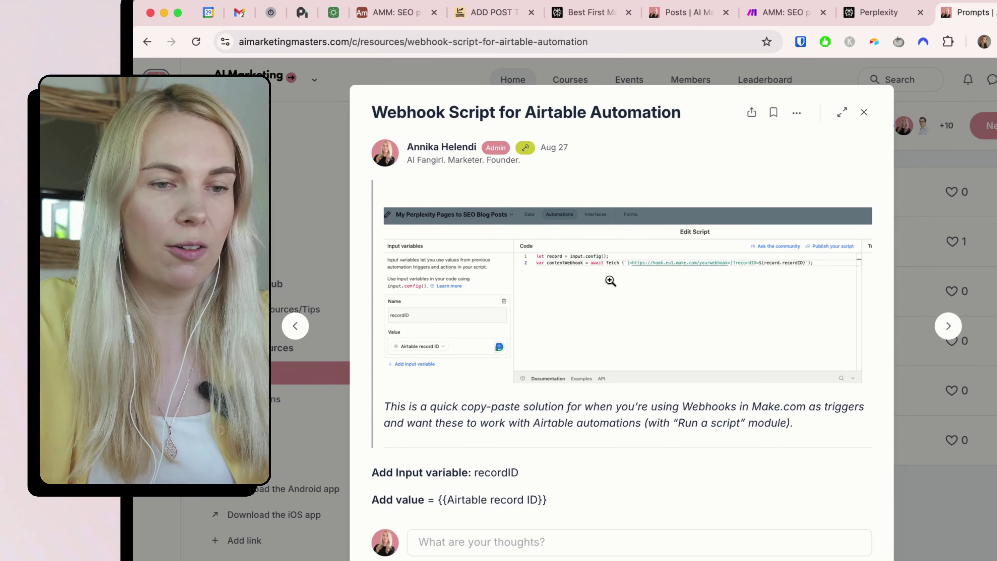
pyautogui.scroll(-5, 611, 281)
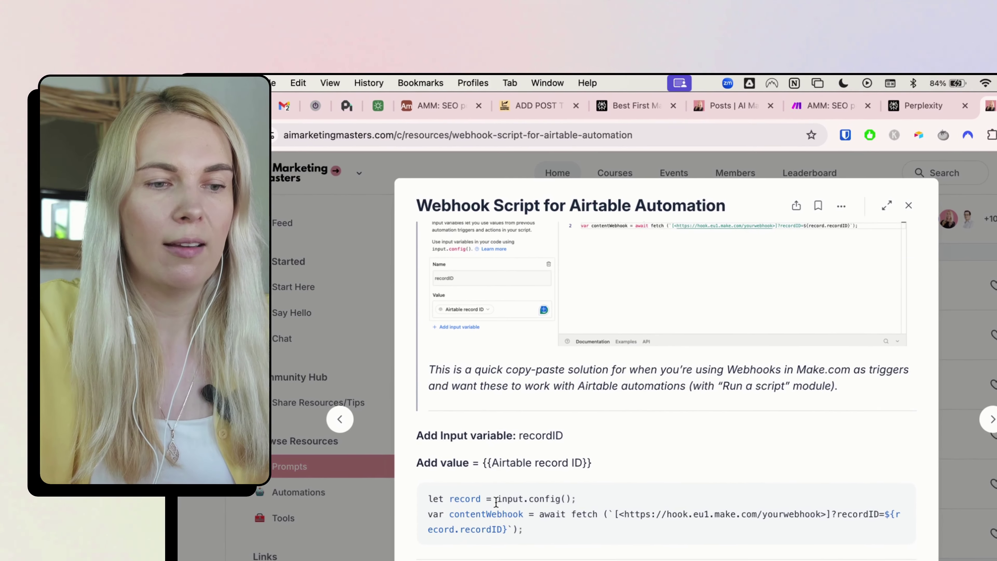
pyautogui.tripleClick(496, 503)
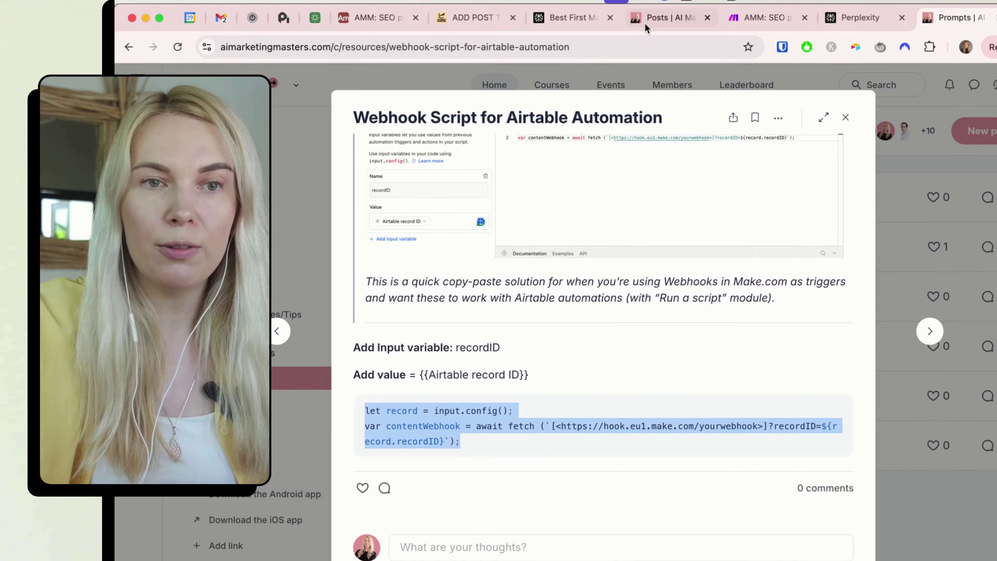
# Compare the webhook link in the Airtable automation's script with the webhook address in the Make scenario
pyautogui.click(436, 107)
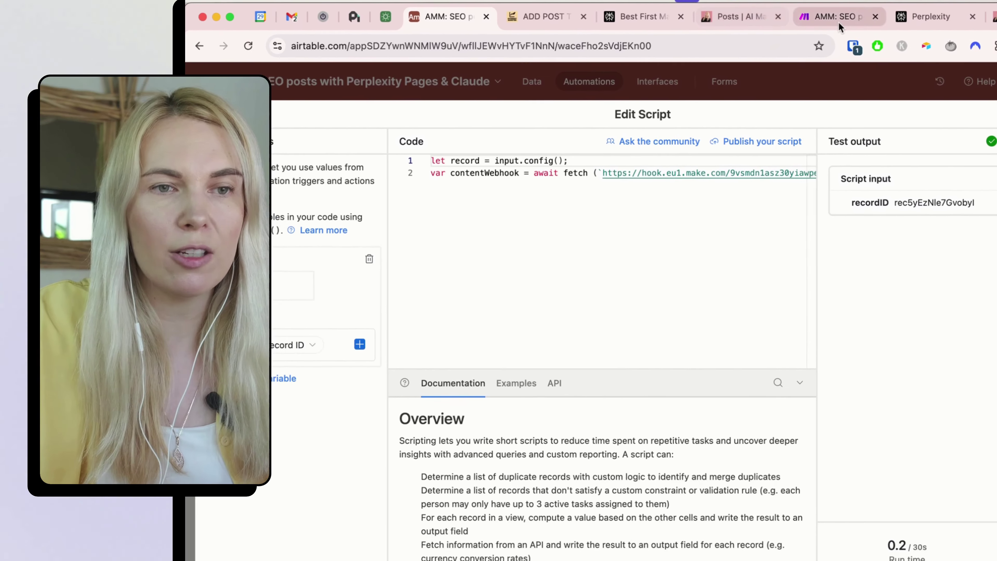
pyautogui.click(838, 22)
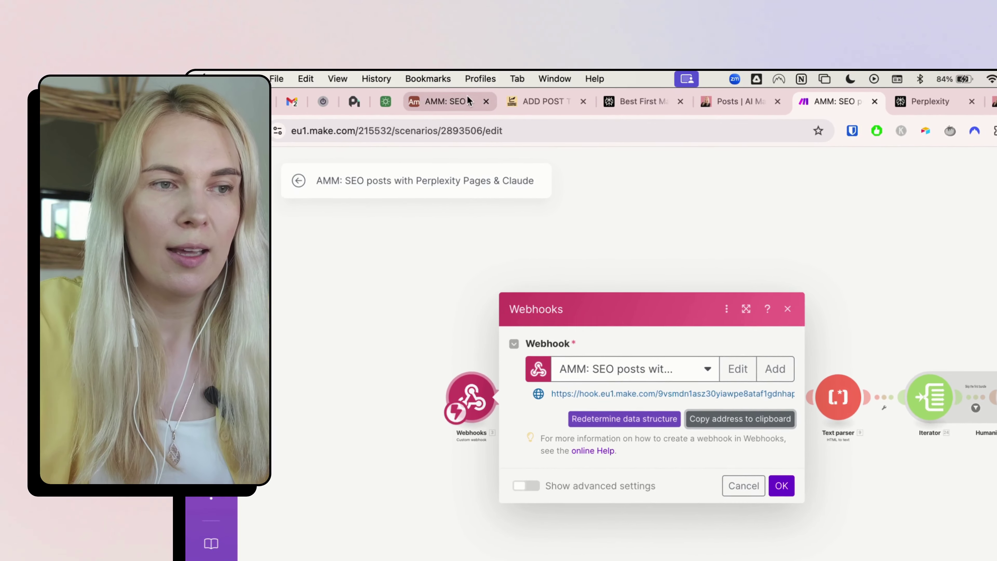
pyautogui.click(484, 95)
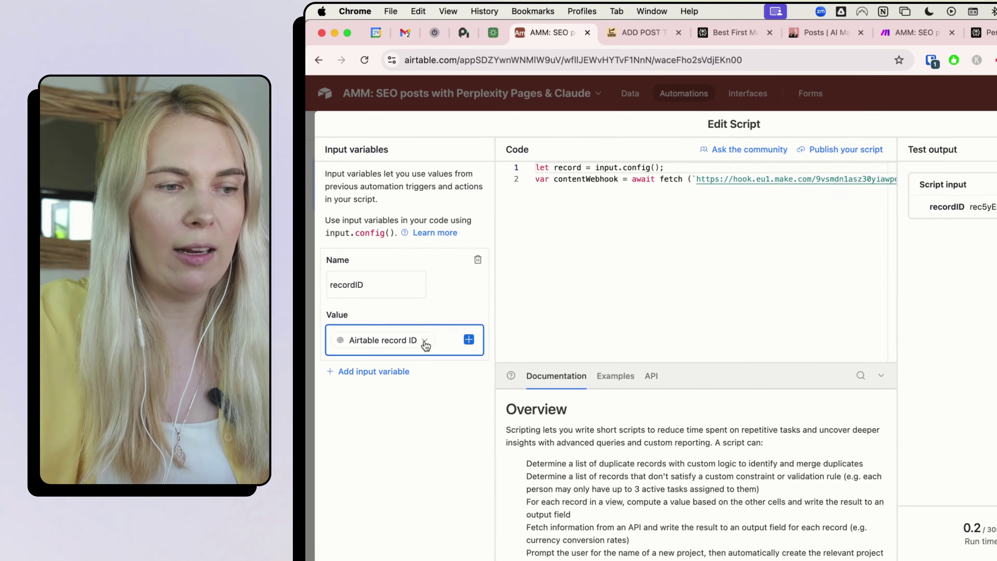
# View the data options for the recordID input variable's value, check the Make scenario, and close the Airtable script editor
pyautogui.click(421, 315)
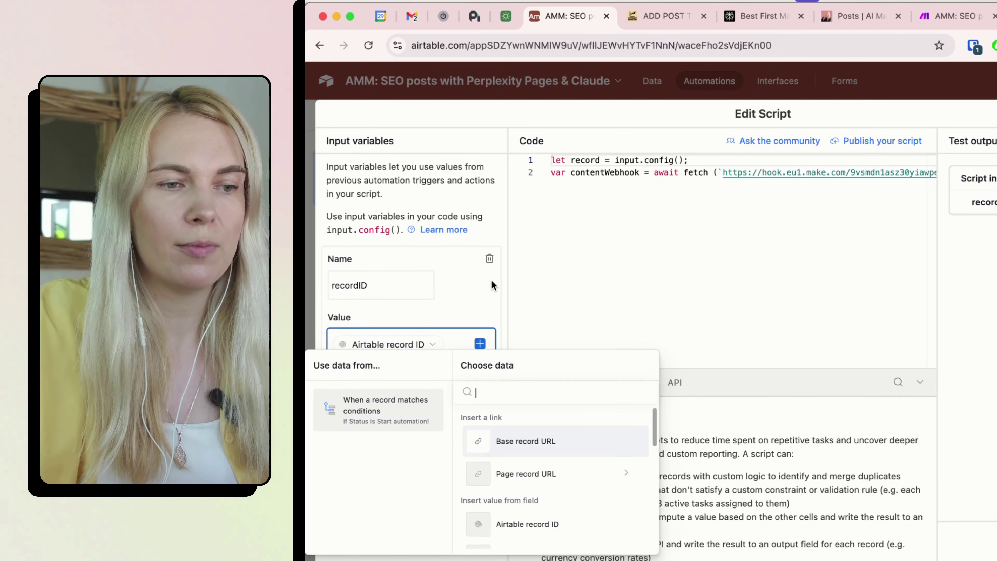
pyautogui.click(491, 280)
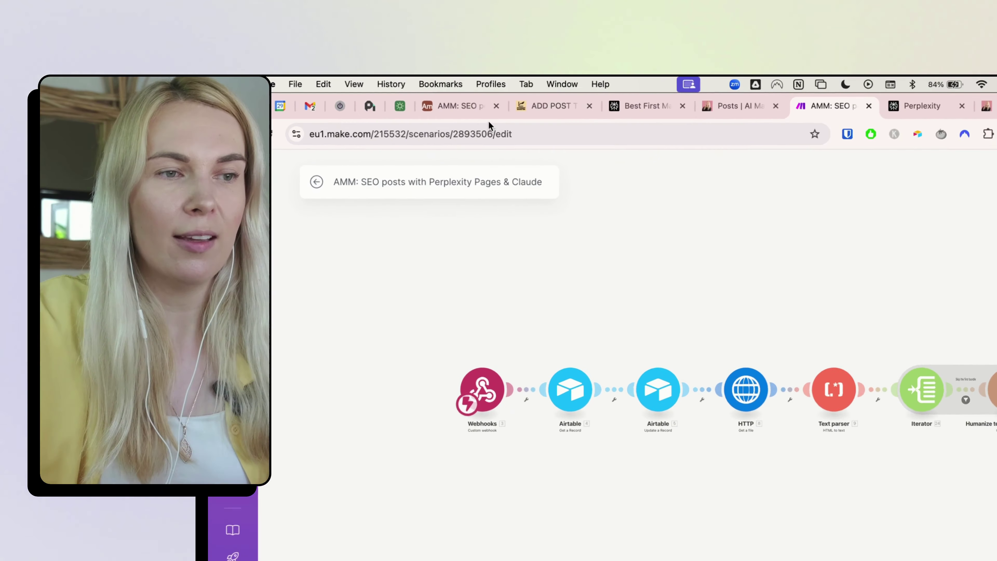
pyautogui.click(456, 106)
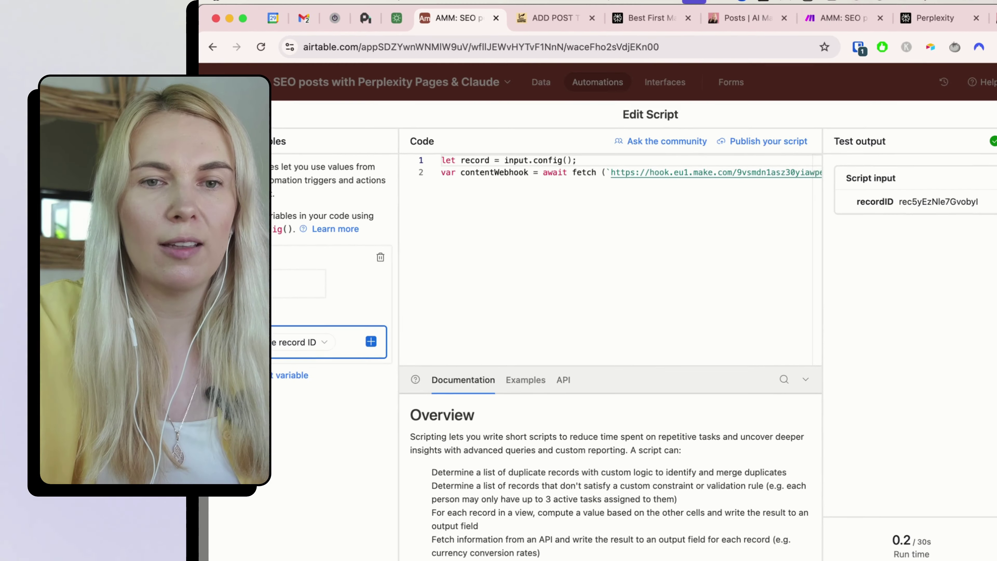
pyautogui.press('Escape')
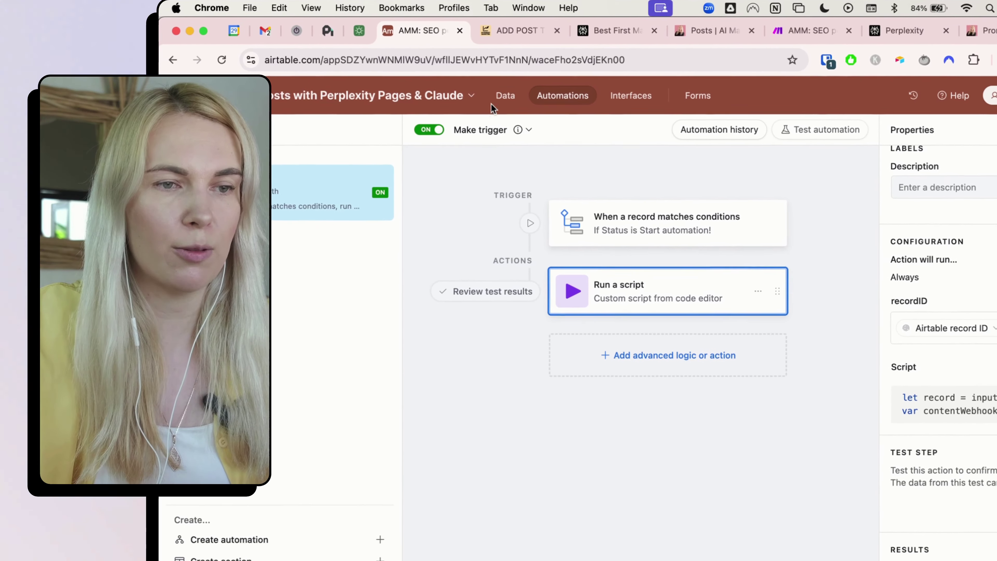
# Open Airtable's data view, return to the Make scenario, and review the Record ID mapping in the Airtable Get a Record module
pyautogui.click(504, 96)
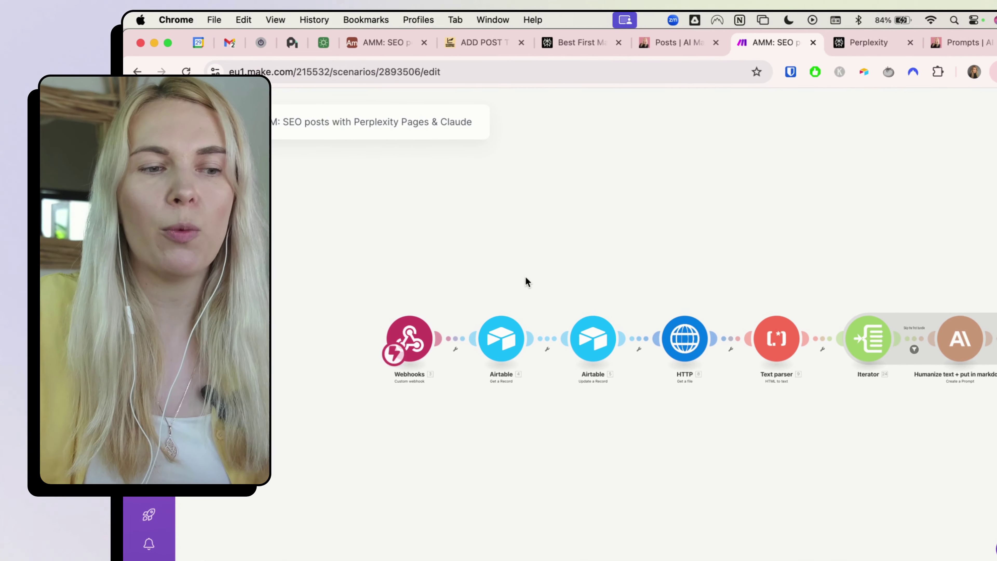
pyautogui.click(558, 287)
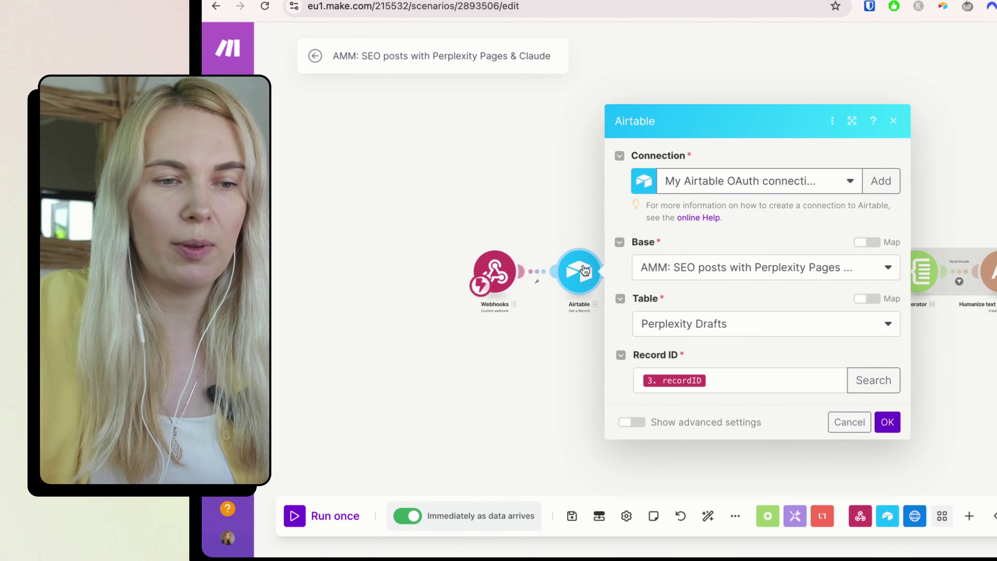
pyautogui.scroll(5, 570, 332)
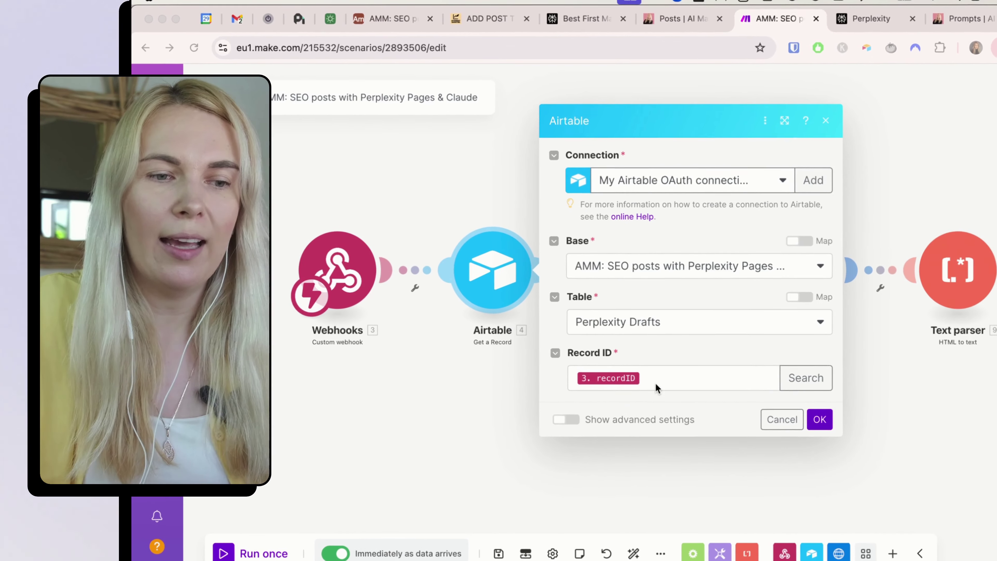
pyautogui.click(647, 365)
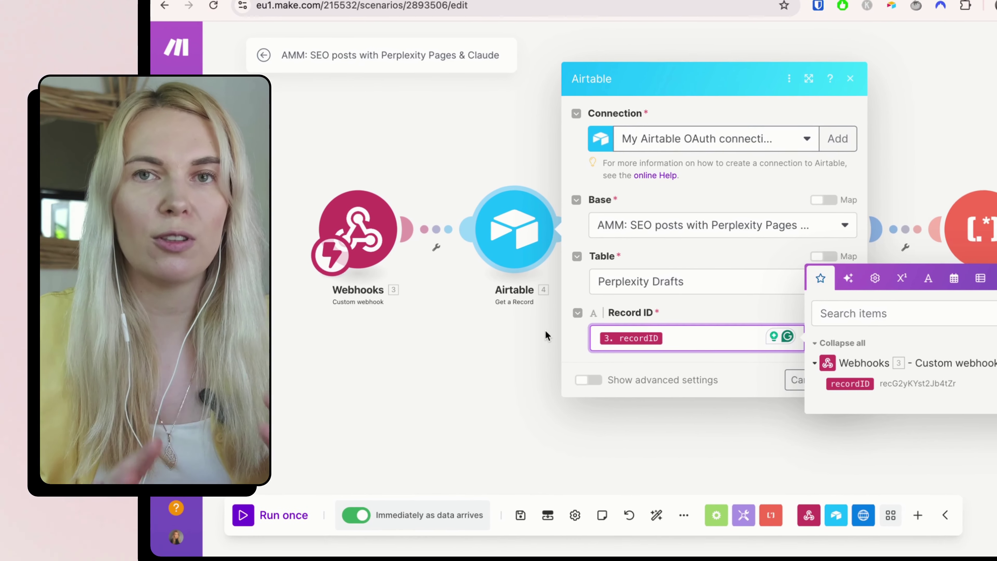
pyautogui.click(753, 426)
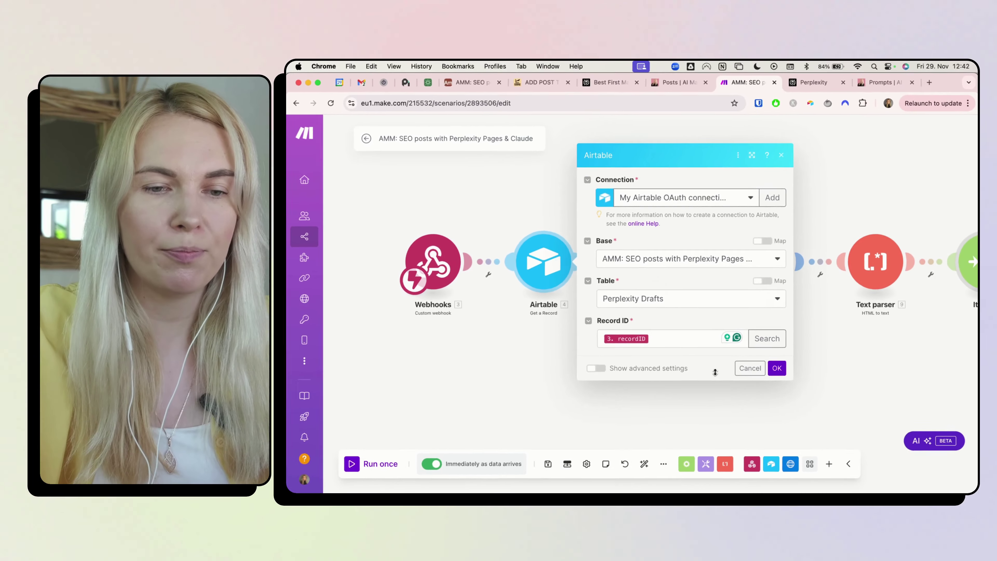
pyautogui.click(840, 381)
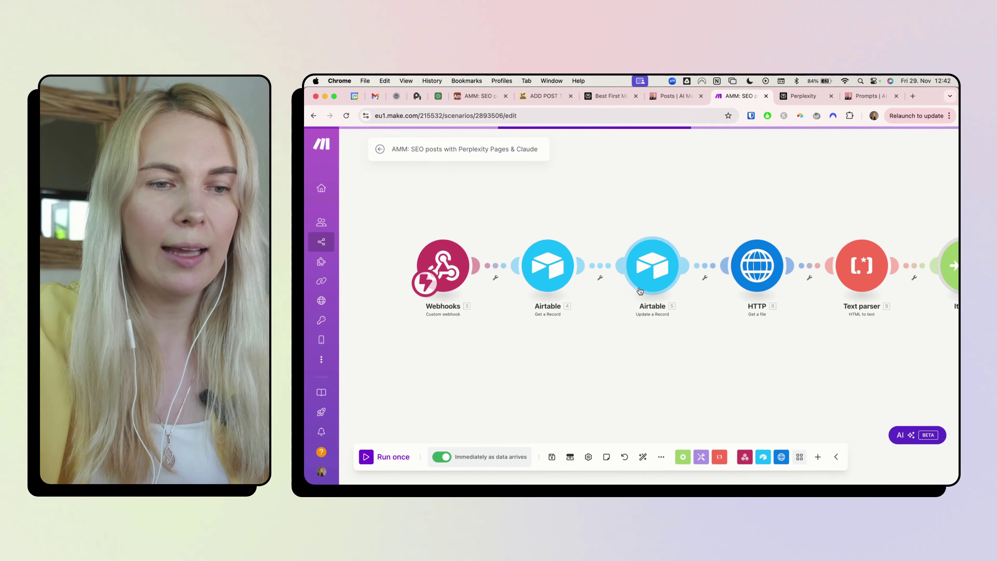
# Set the Status to In progress in the Airtable Update a Record module and save the module settings
pyautogui.click(653, 263)
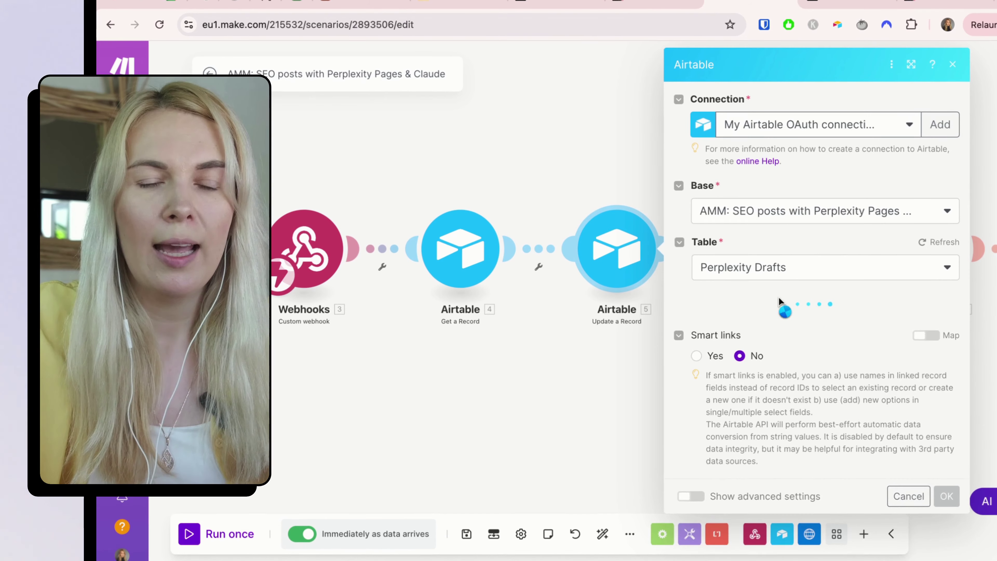
pyautogui.scroll(-8, 778, 297)
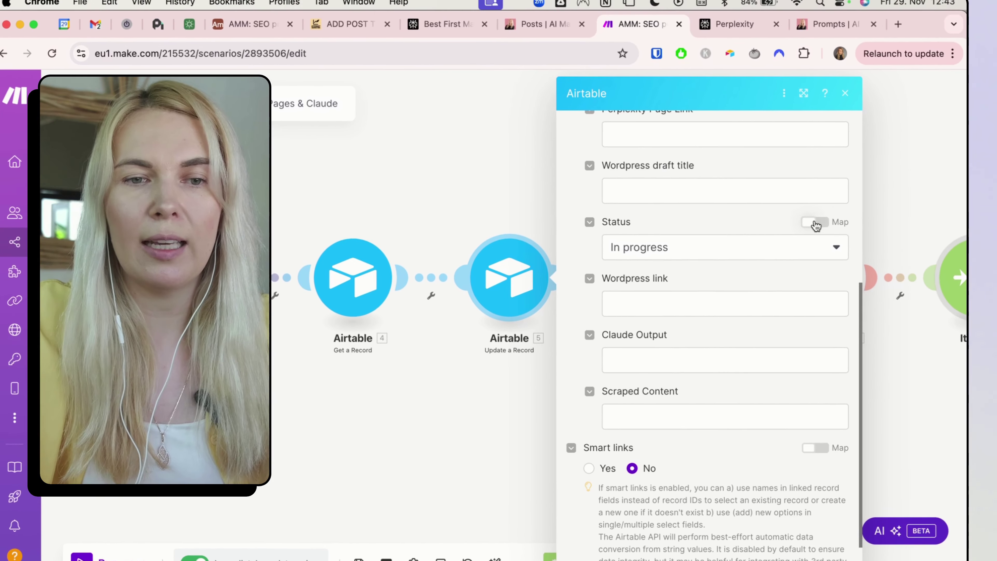
pyautogui.click(900, 199)
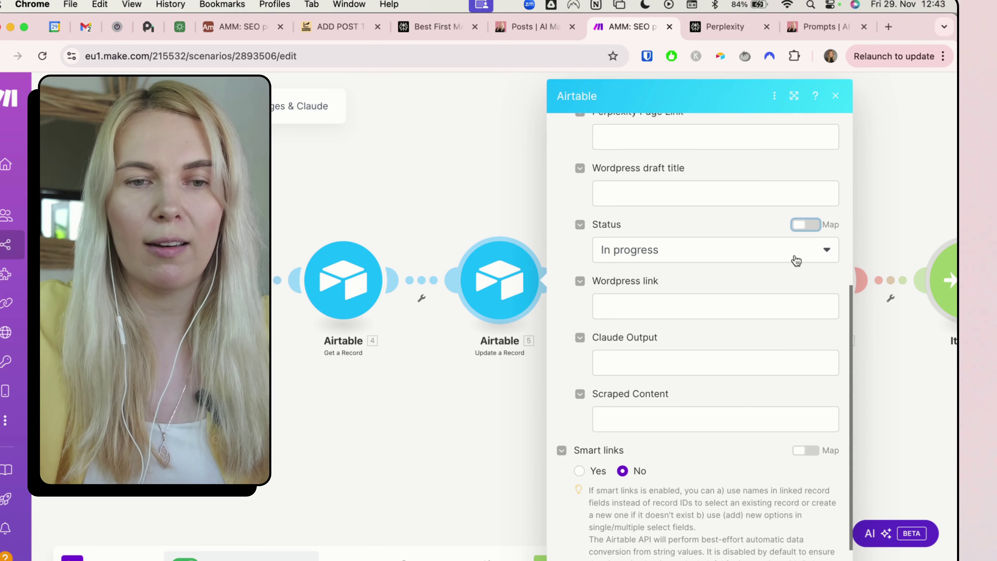
pyautogui.click(819, 251)
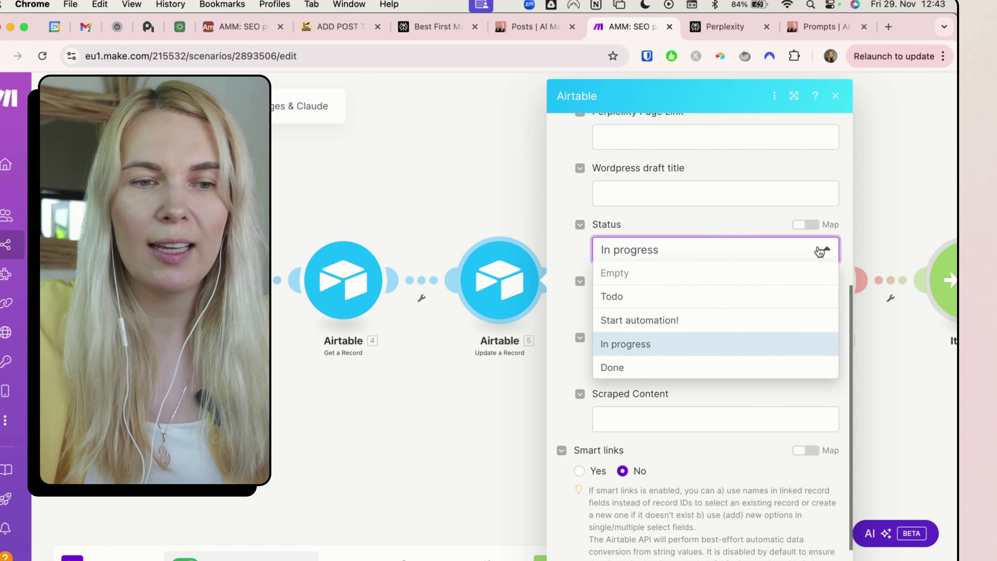
pyautogui.click(712, 350)
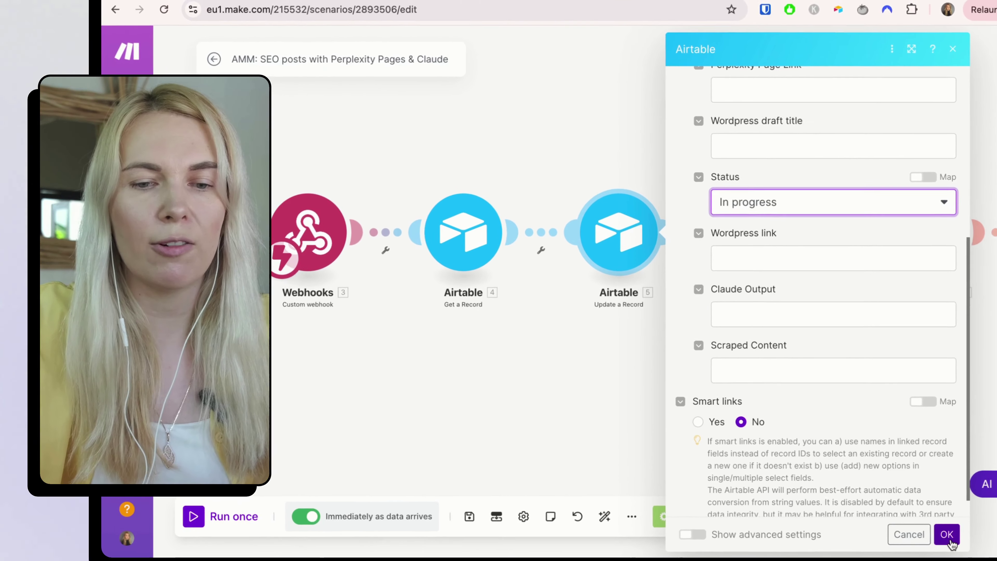
pyautogui.click(872, 468)
# Review which Airtable field is mapped as the URL in the HTTP Get a file module, and close its settings
pyautogui.moveTo(780, 328); pyautogui.dragTo(592, 314)
pyautogui.click(601, 210)
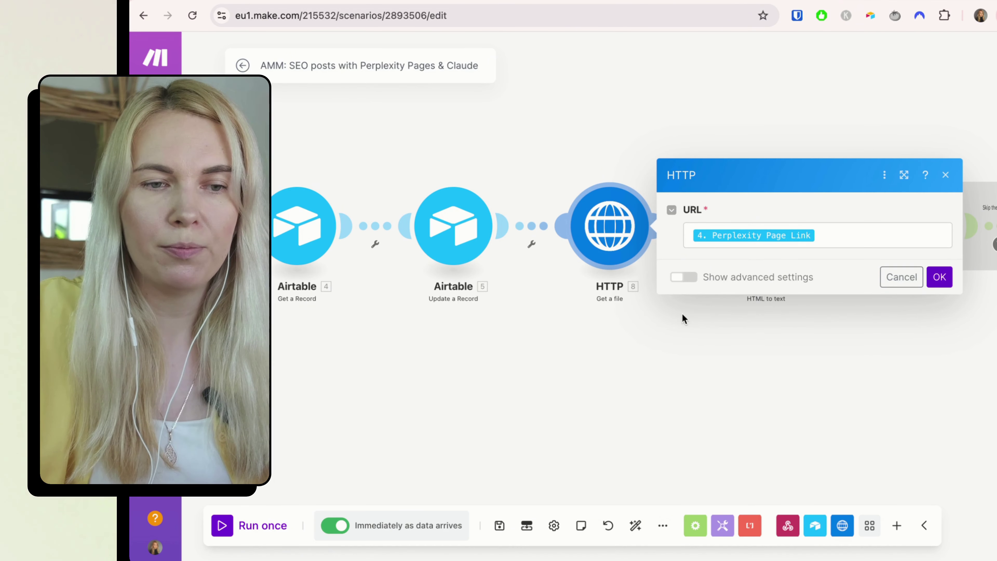
pyautogui.click(844, 231)
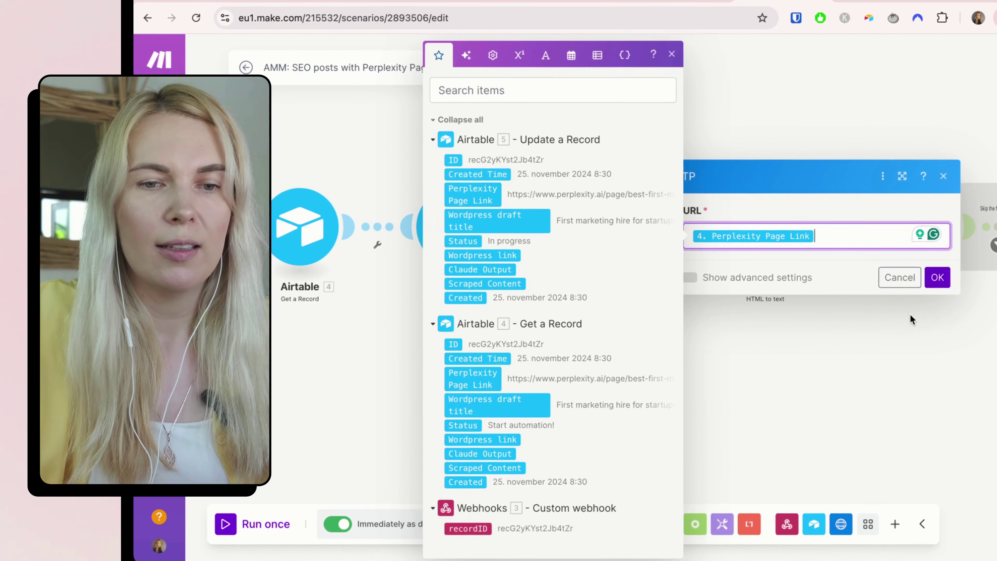
pyautogui.click(827, 316)
# Check the HTML input mapping in the Text parser module against the HTTP file's data, and close its settings
pyautogui.click(776, 231)
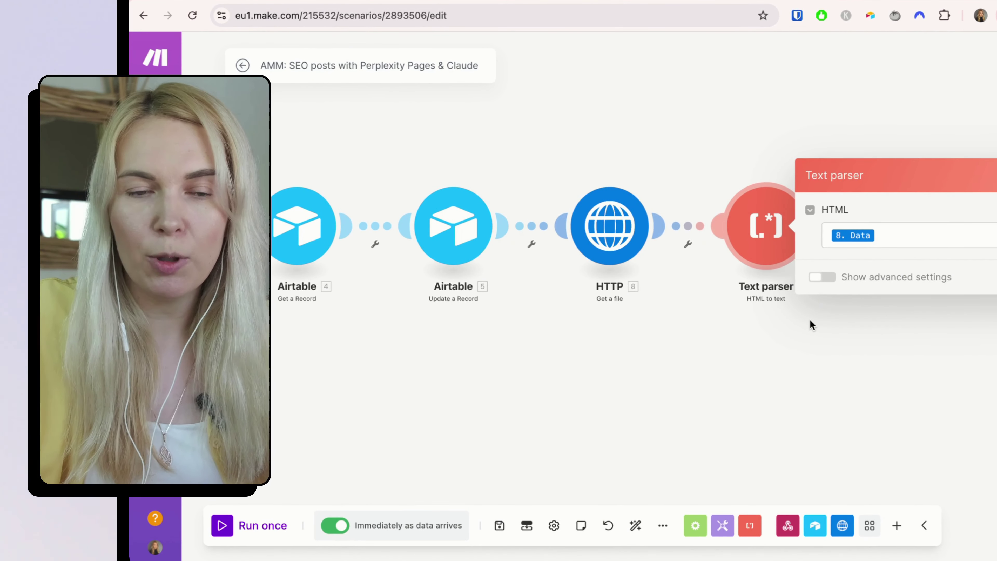
pyautogui.click(901, 232)
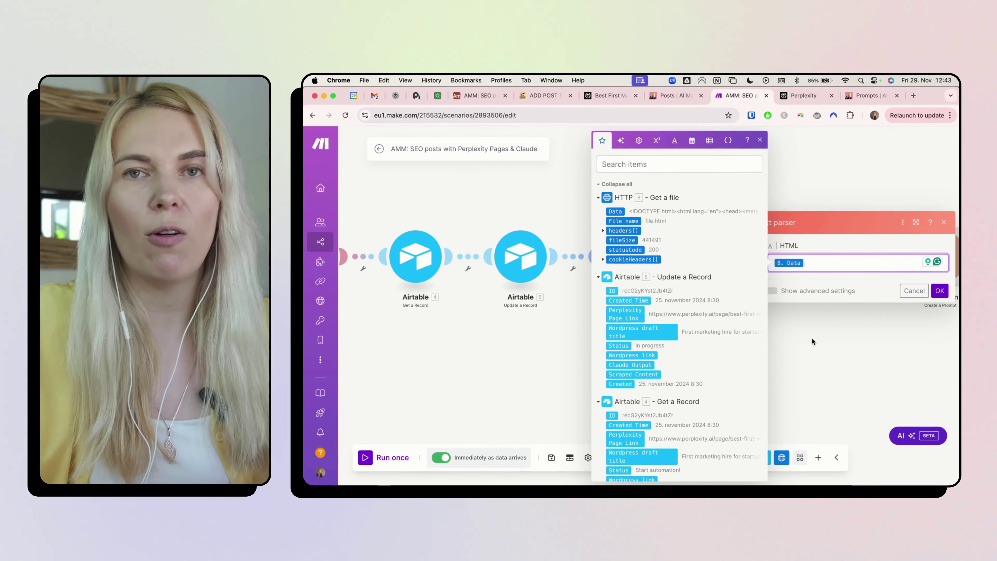
pyautogui.click(811, 338)
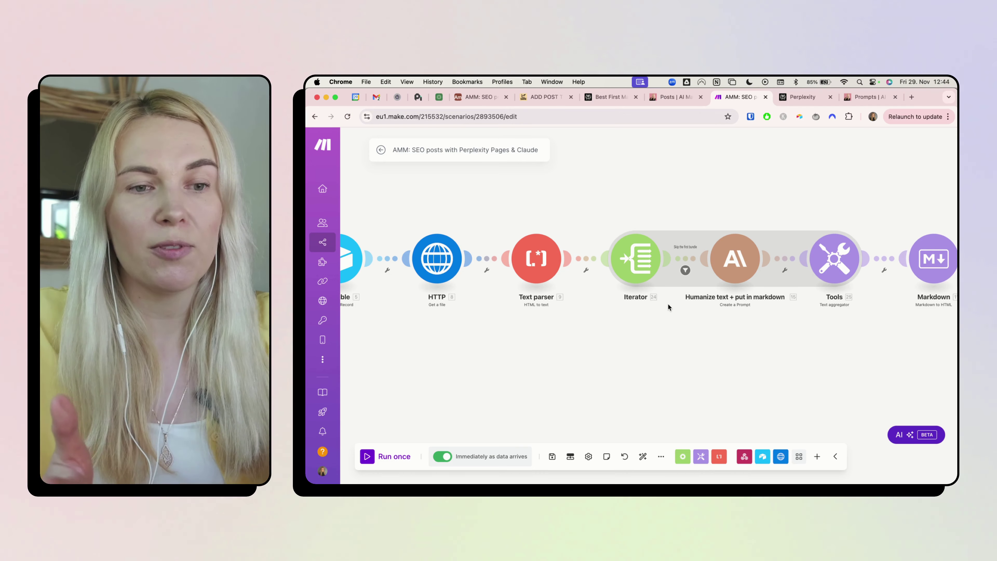
# Examine the Iterator's Array formula that splits the parsed text at double newlines, and close the module settings
pyautogui.scroll(2, 661, 291)
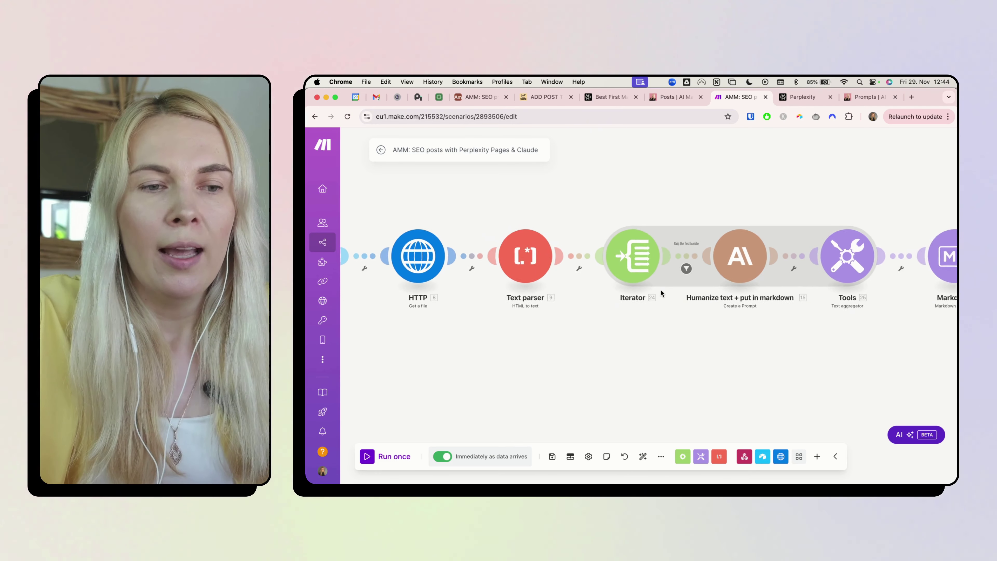
pyautogui.click(629, 262)
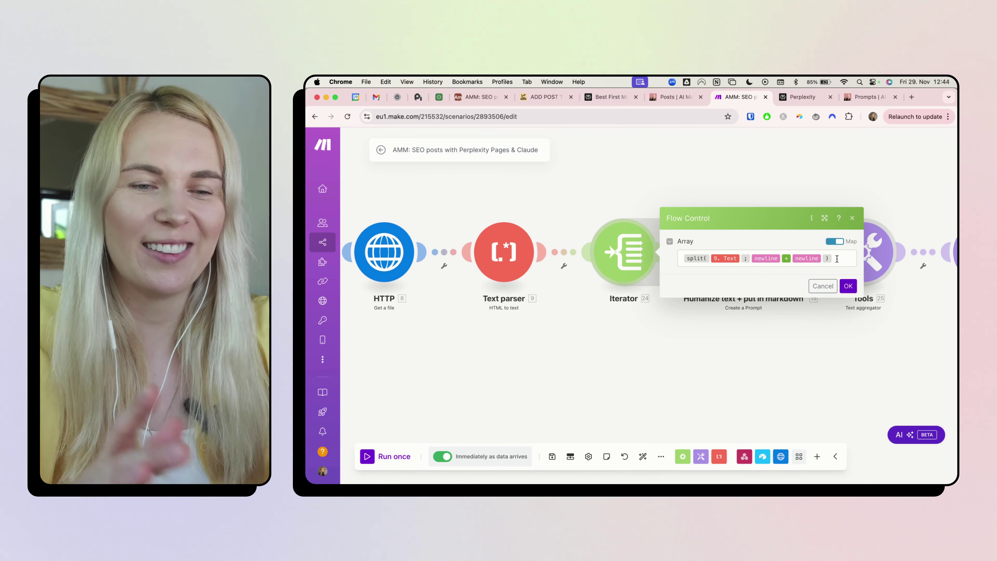
pyautogui.click(837, 258)
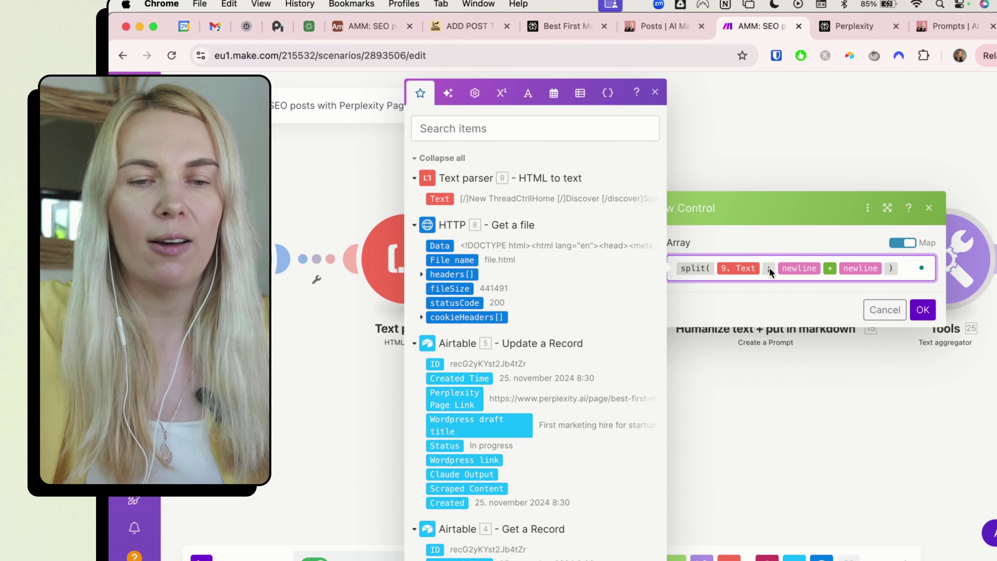
pyautogui.click(825, 291)
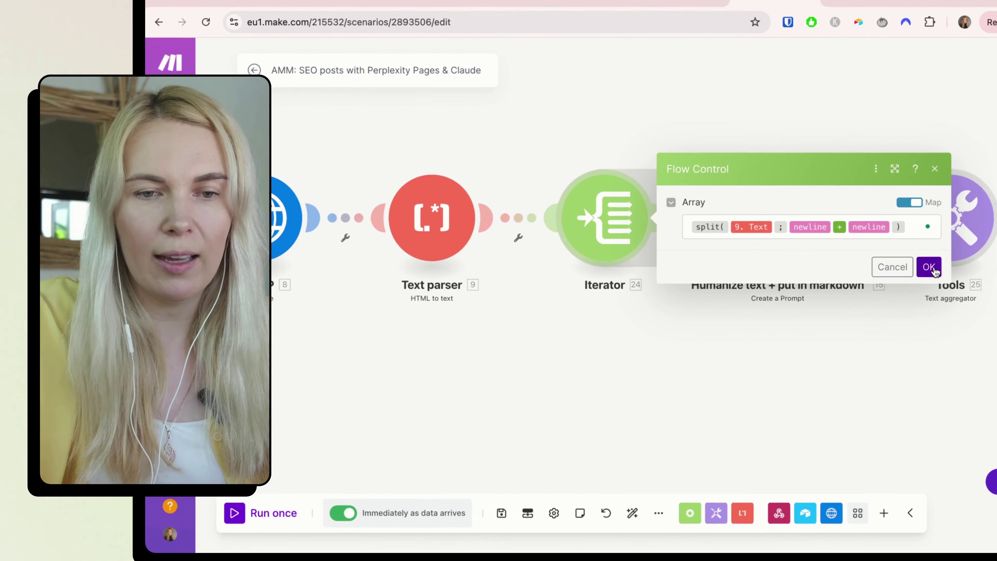
pyautogui.click(849, 286)
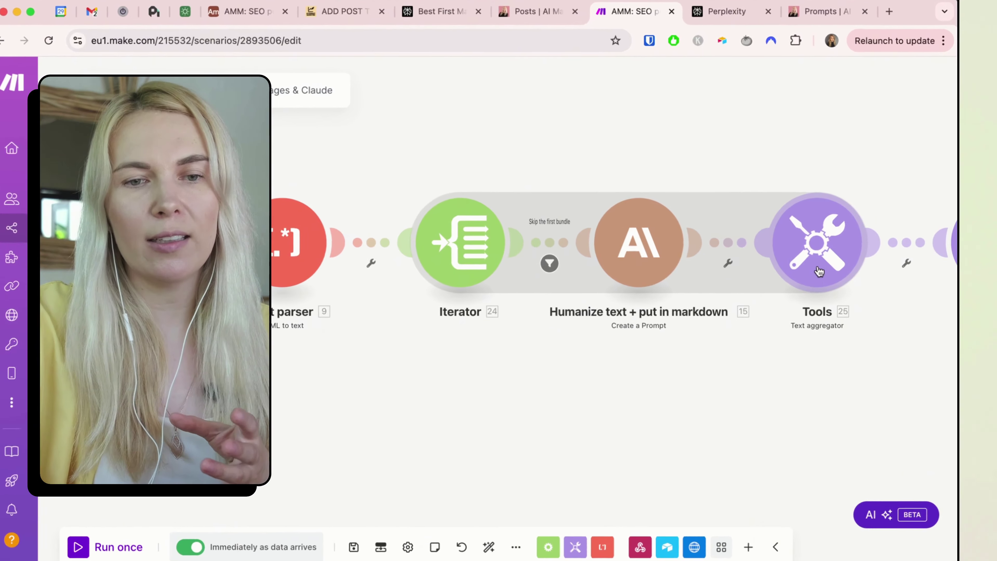
# Review the Text aggregator's source module and text mapping, and the Skip the first bundle filter's condition after the Iterator
pyautogui.click(863, 256)
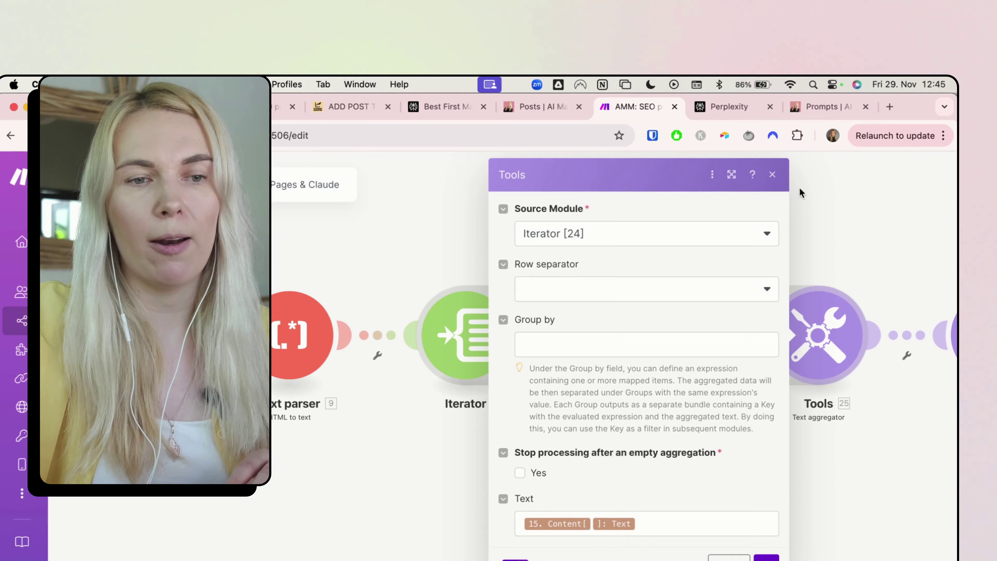
pyautogui.click(832, 144)
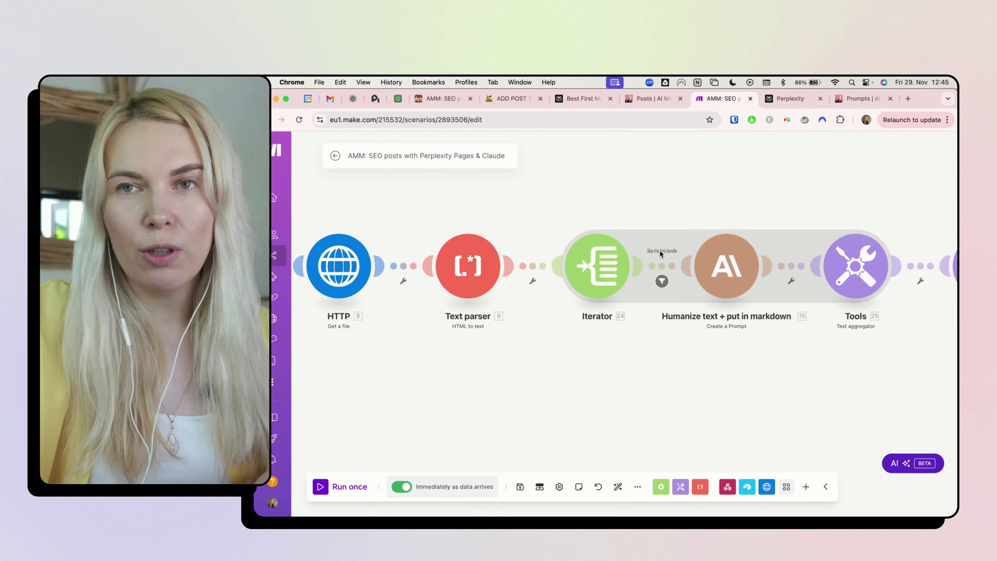
pyautogui.click(660, 280)
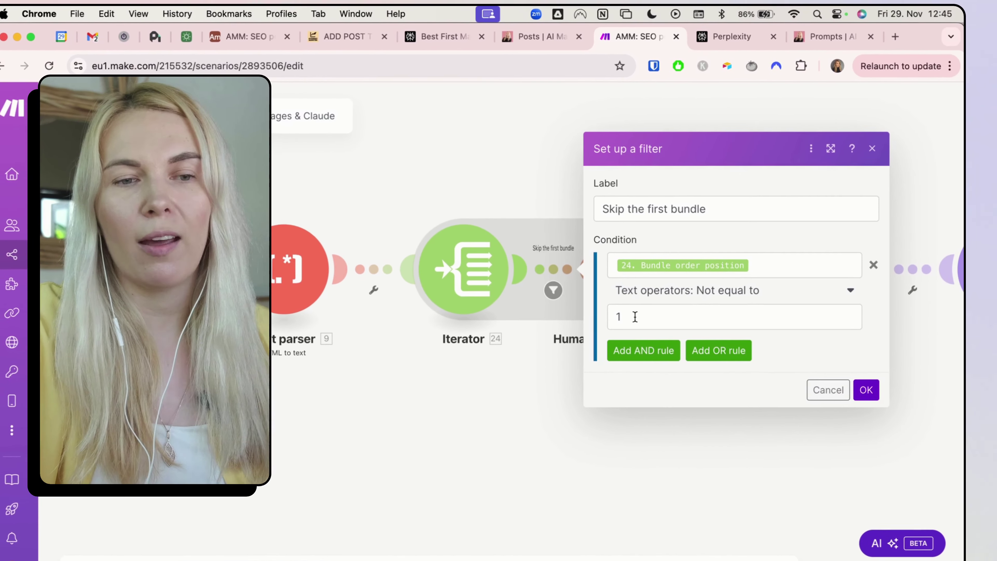
pyautogui.click(866, 151)
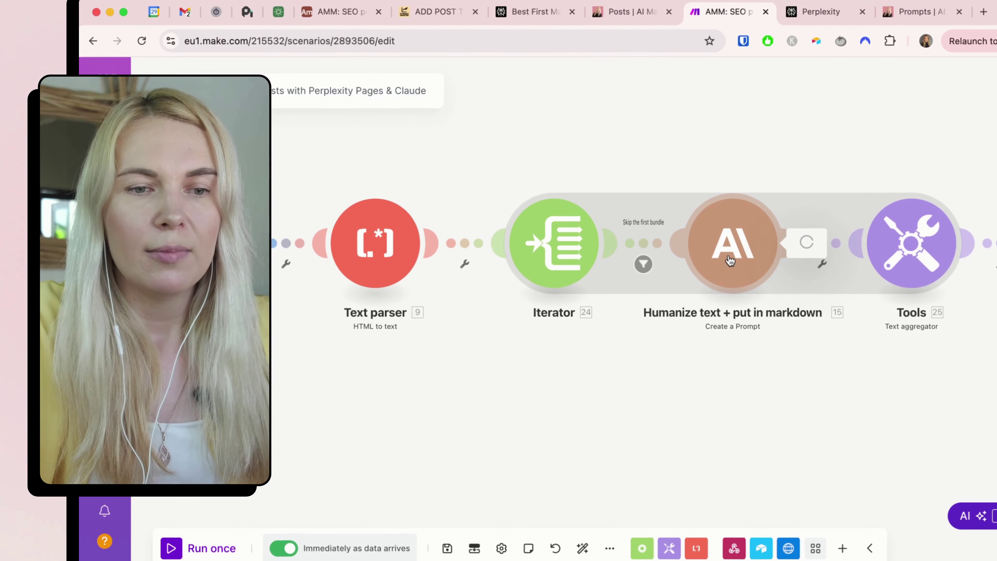
# Review the model, max tokens, user message and system prompt of the Claude module Humanize text + put in markdown
pyautogui.click(742, 264)
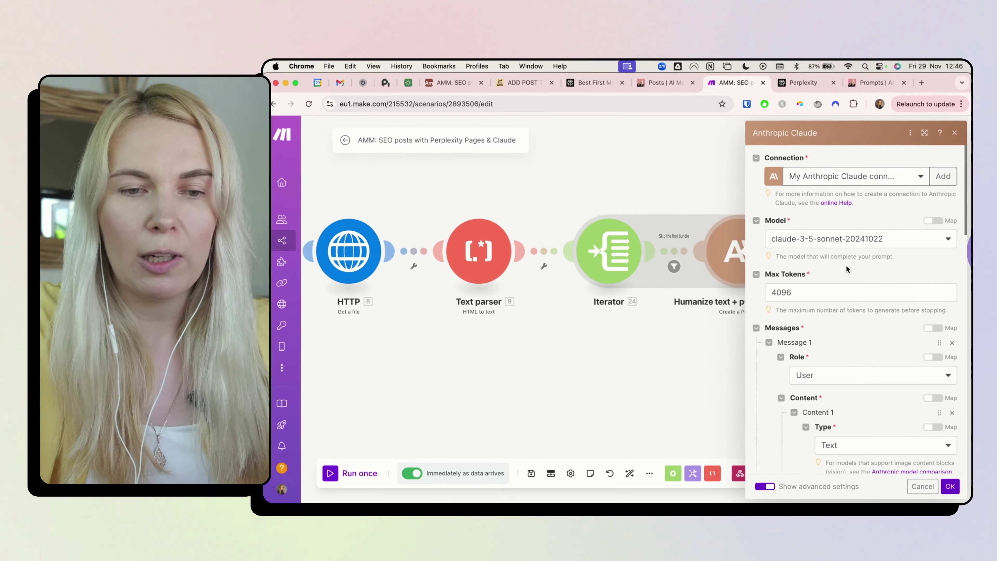
pyautogui.scroll(-5, 844, 267)
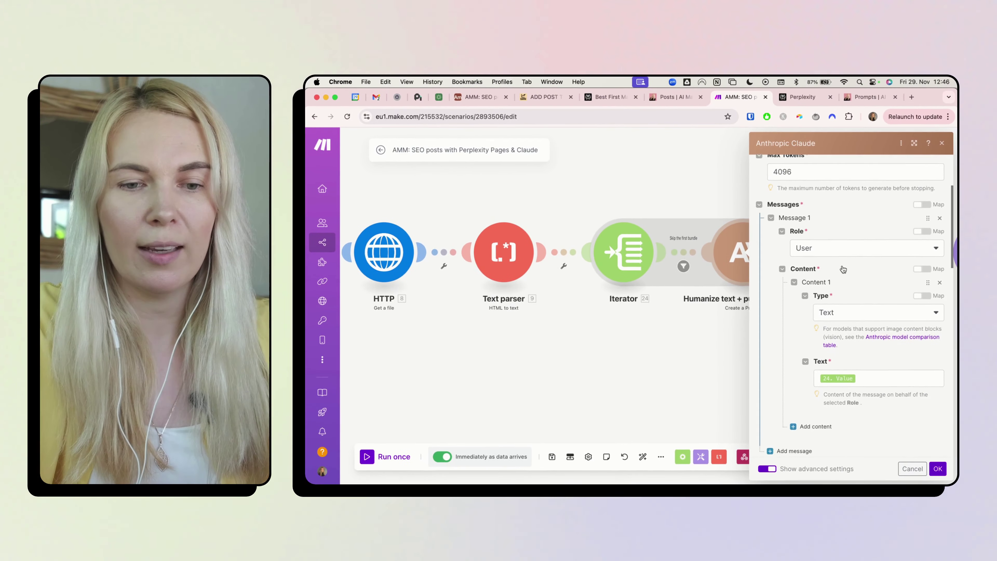
pyautogui.scroll(-5, 843, 267)
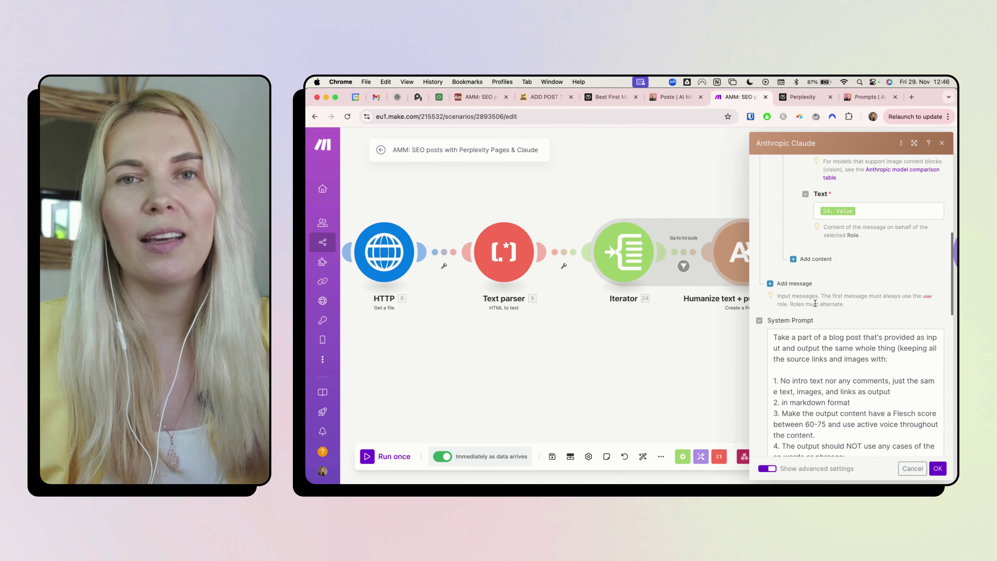
pyautogui.scroll(2, 815, 303)
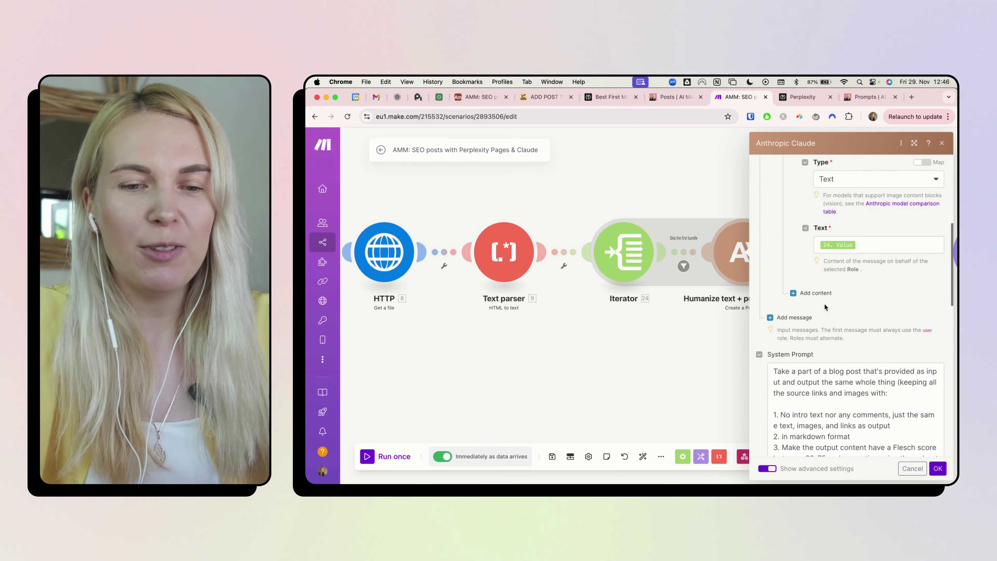
pyautogui.scroll(-8, 817, 304)
pyautogui.scroll(12, 825, 306)
pyautogui.scroll(5, 824, 304)
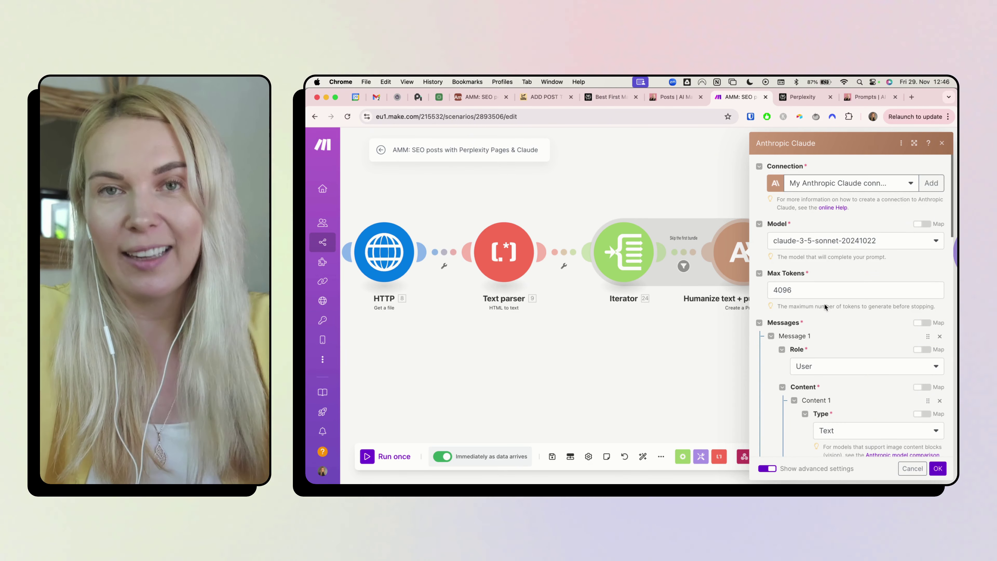
pyautogui.click(684, 354)
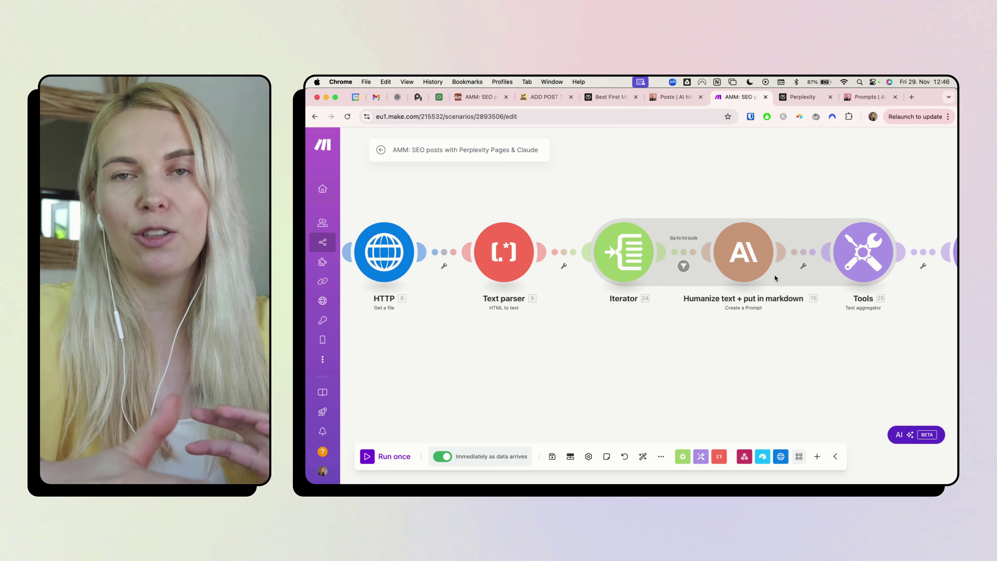
# Check the text mapping and Sanitize option in the Markdown to HTML module, and close its settings
pyautogui.moveTo(831, 311); pyautogui.dragTo(620, 324)
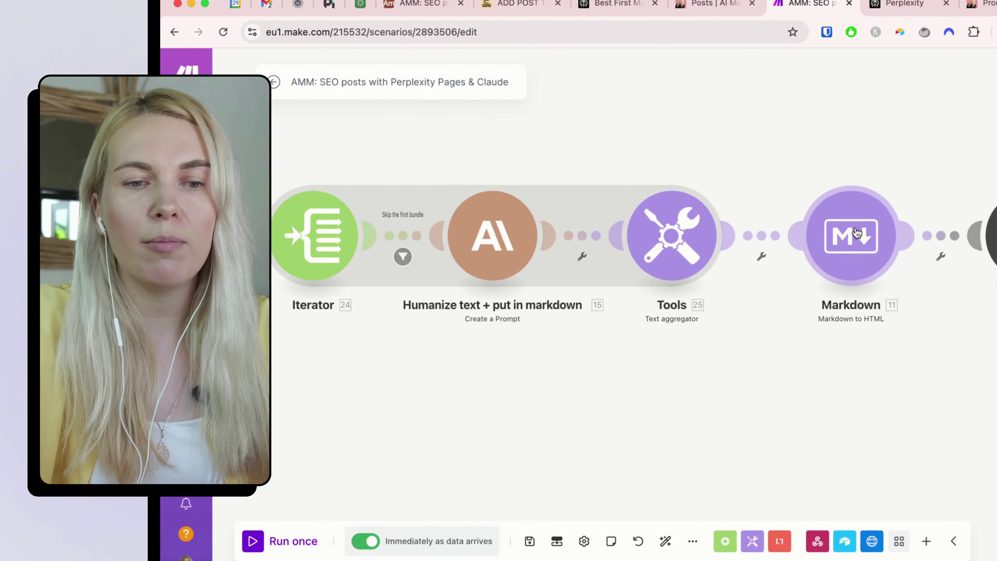
pyautogui.click(771, 251)
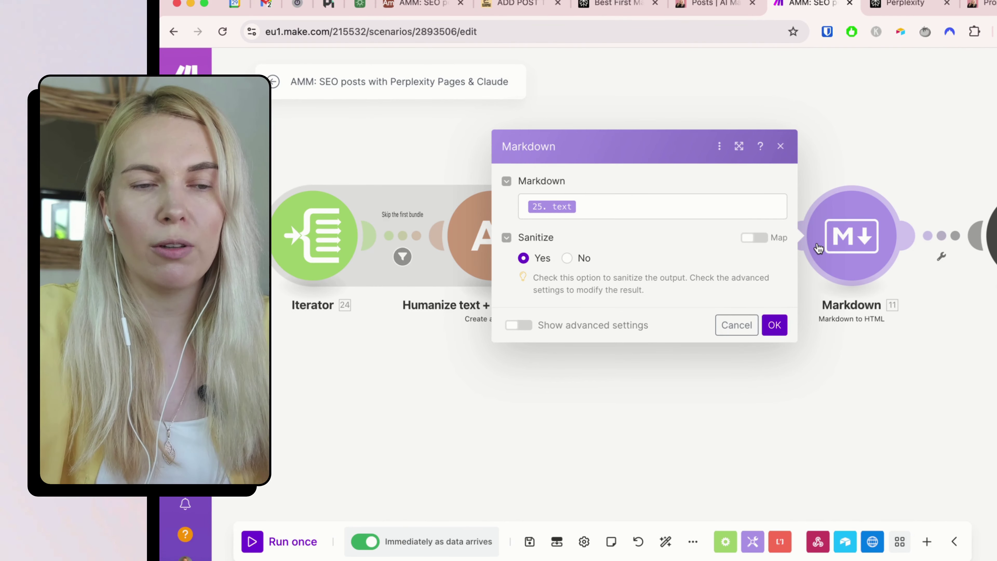
pyautogui.click(625, 205)
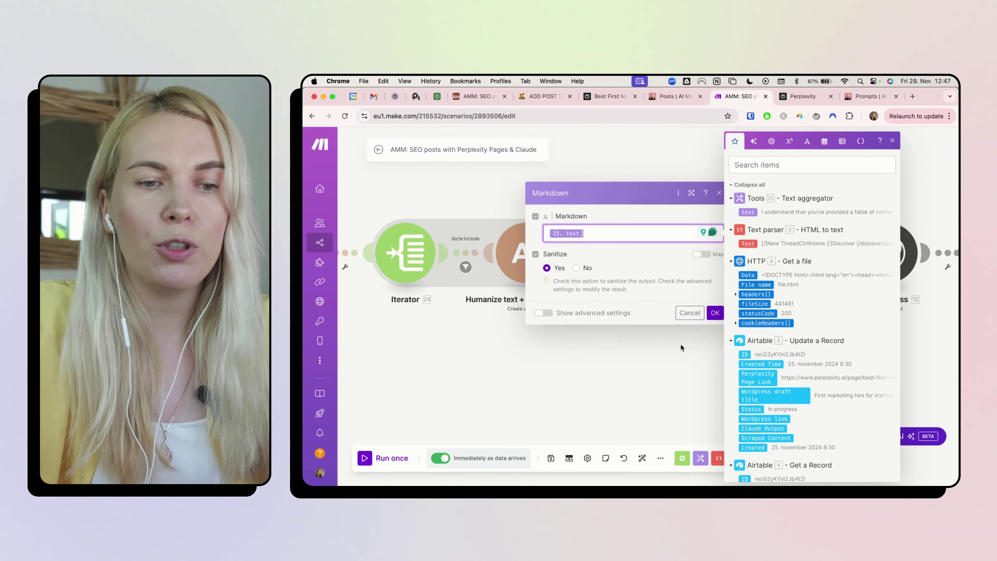
pyautogui.click(660, 405)
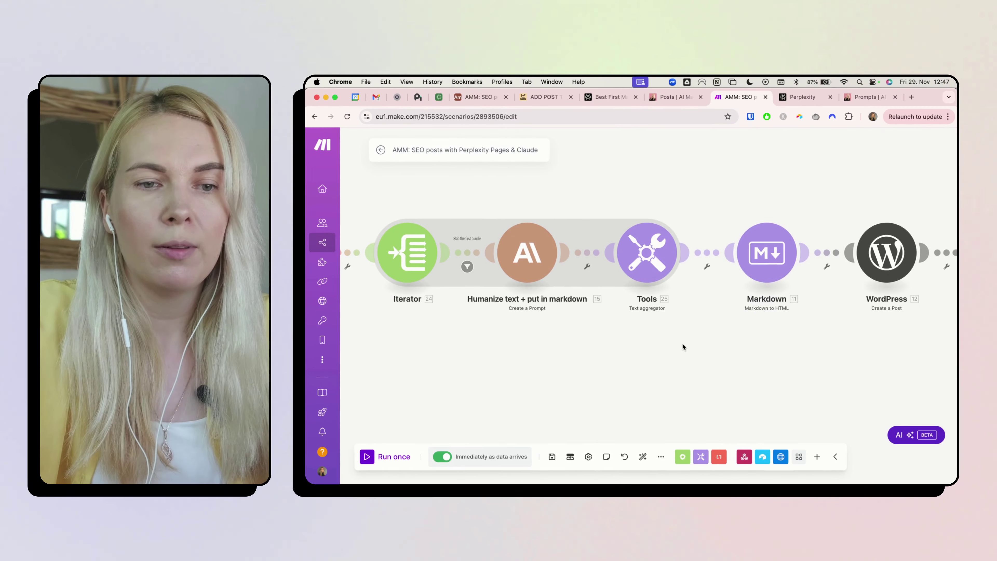
# Review the Title and Content mappings in the WordPress Create a Post module against the available mapping items
pyautogui.hscroll(3, 793, 341)
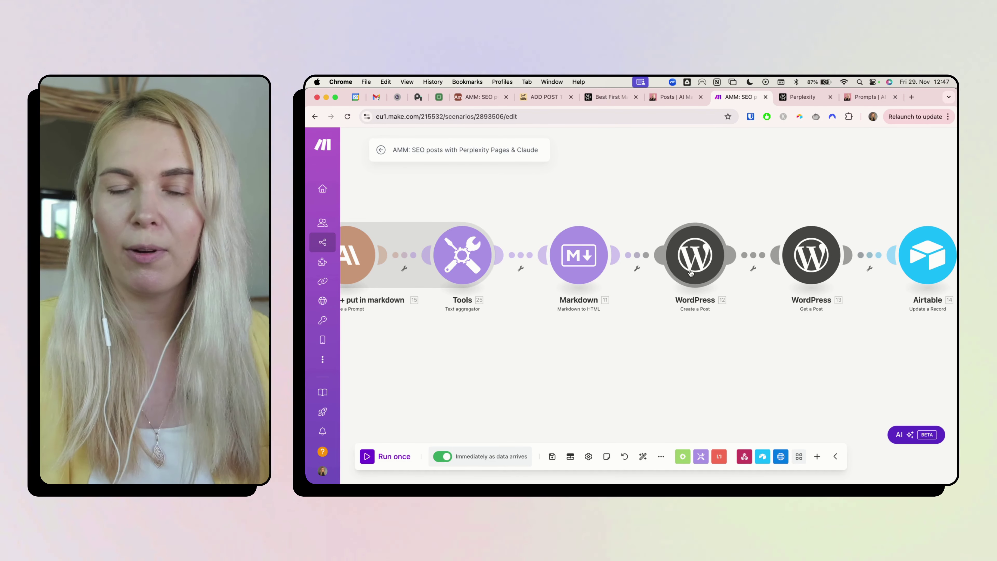
pyautogui.click(691, 272)
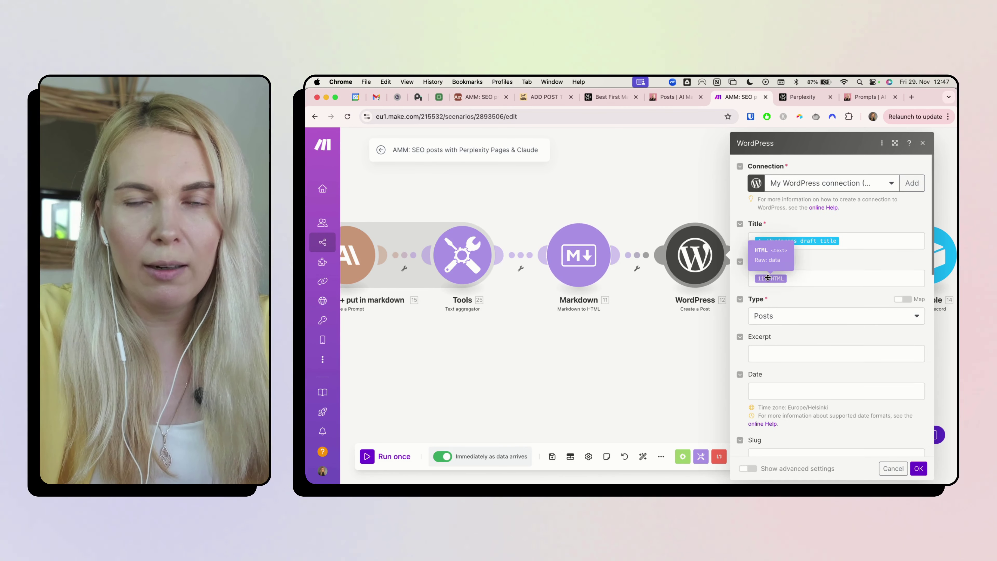
pyautogui.click(848, 241)
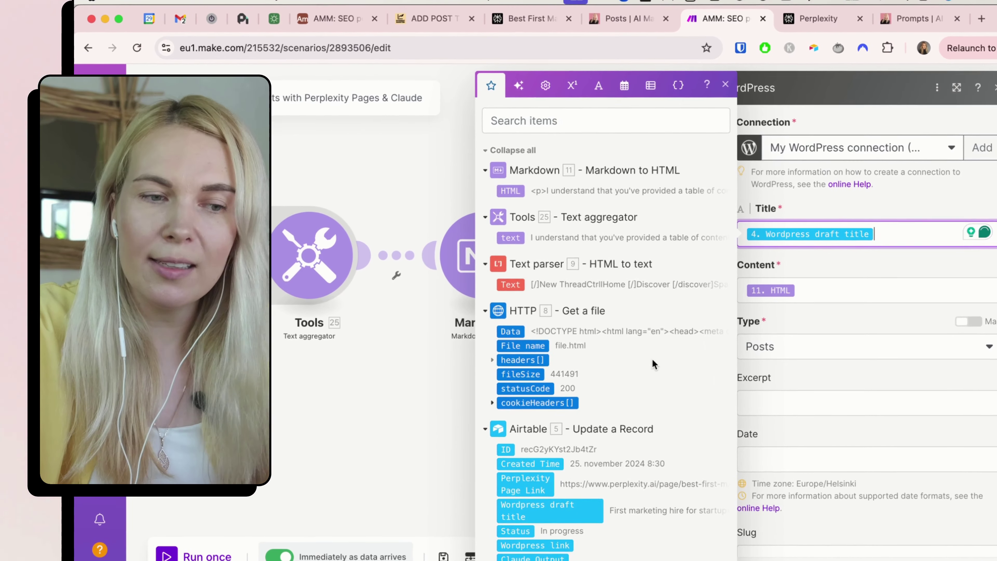
pyautogui.scroll(-5, 691, 323)
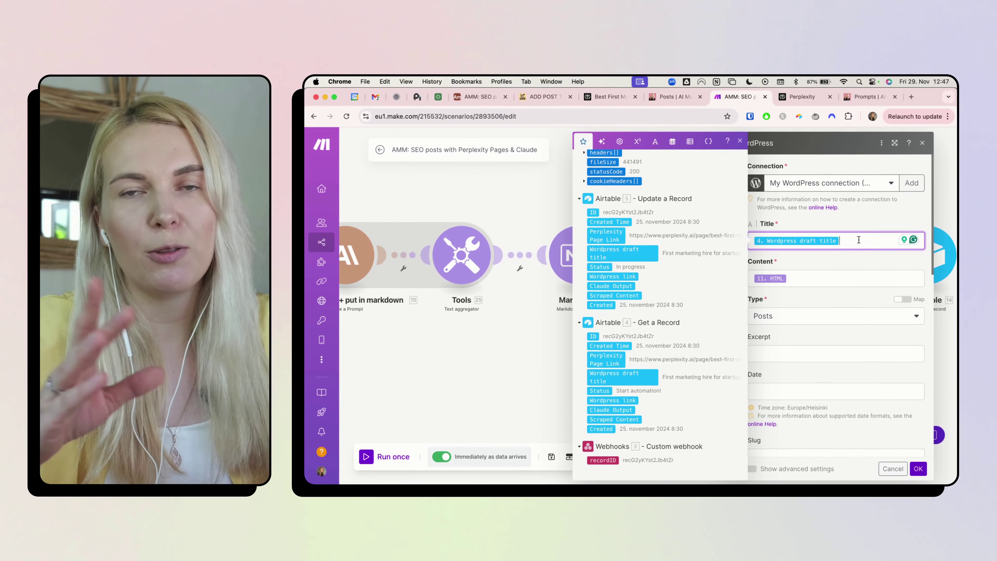
pyautogui.click(832, 275)
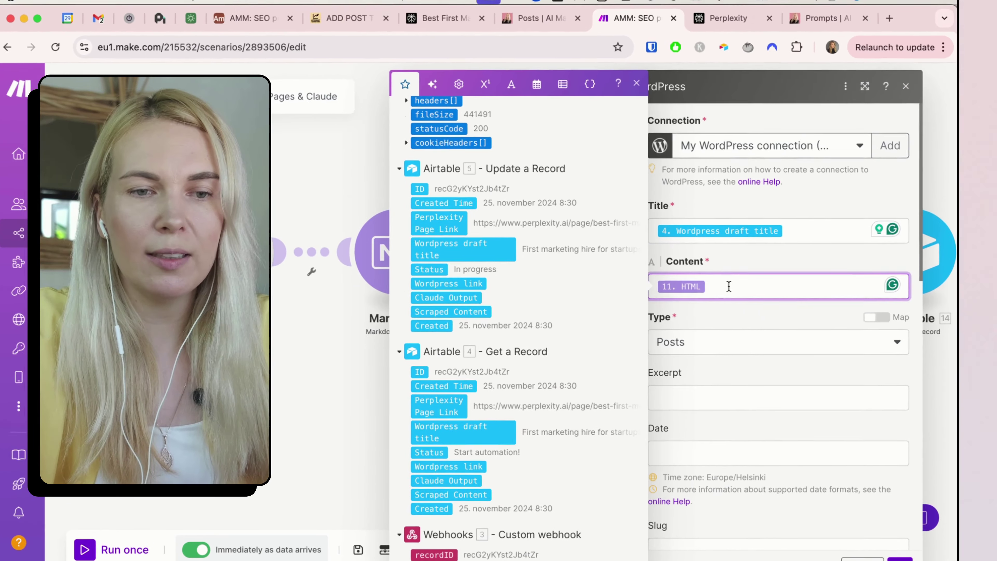
pyautogui.scroll(10, 589, 275)
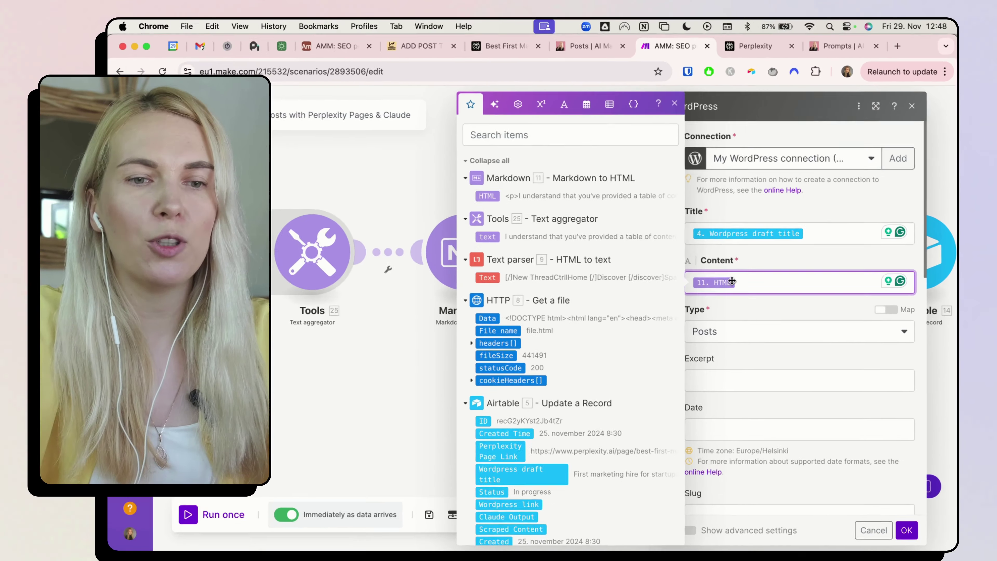
# Check the Status and Categories settings of the WordPress Create a Post module, and close its settings
pyautogui.click(826, 292)
pyautogui.scroll(-5, 741, 286)
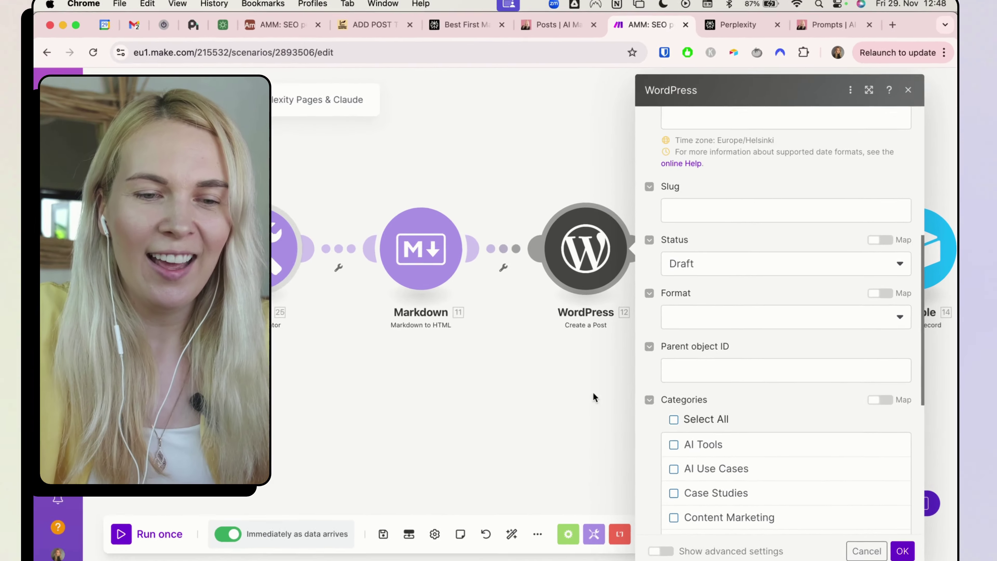
pyautogui.click(695, 393)
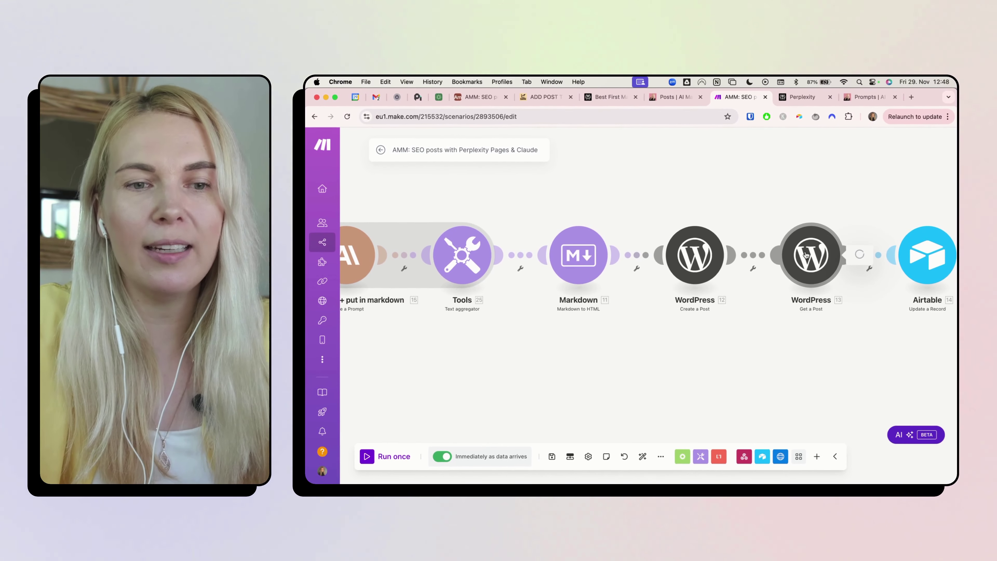
# Check the Type and Post ID mapping in the WordPress Get a Post module, and close its settings
pyautogui.click(751, 250)
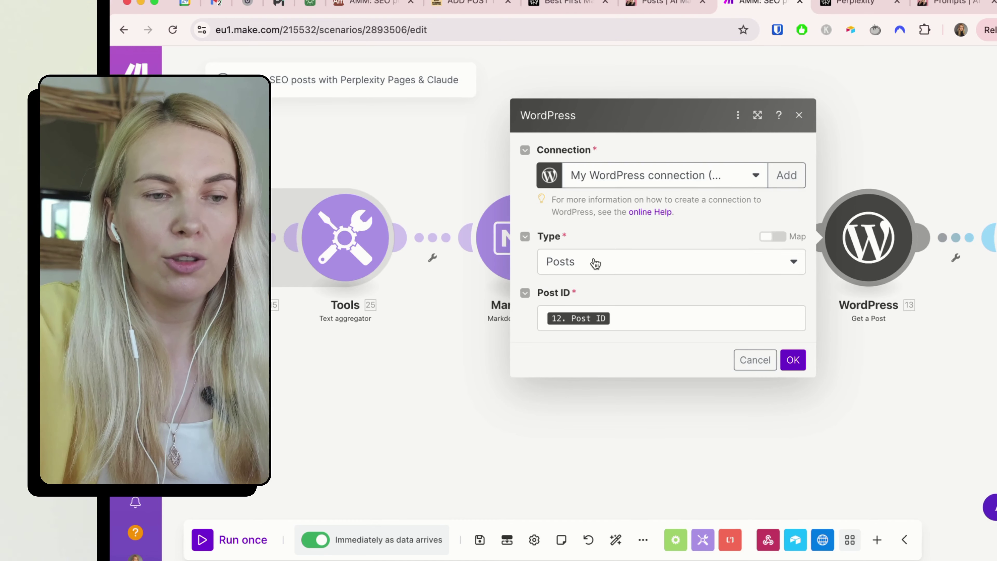
pyautogui.click(625, 318)
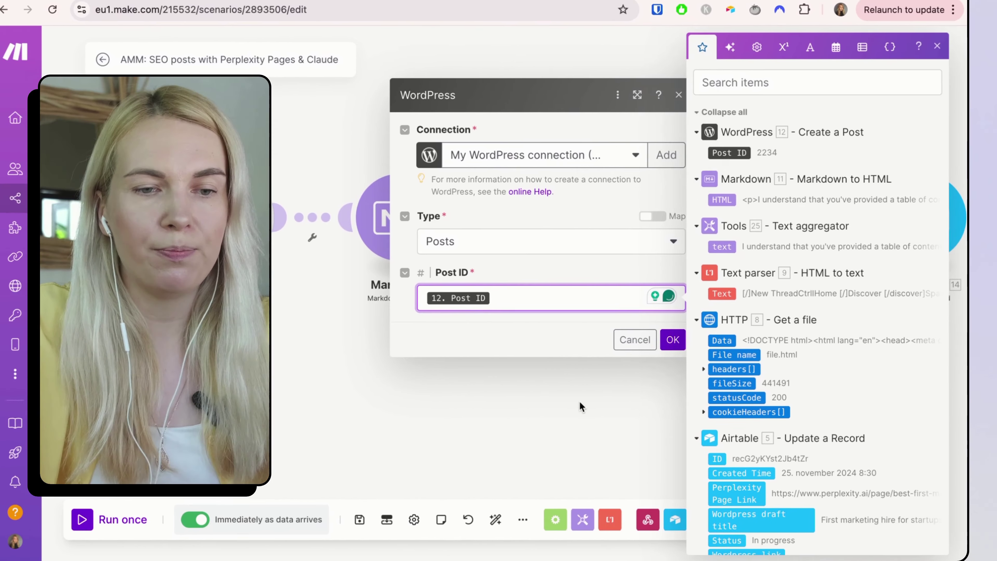
pyautogui.click(566, 404)
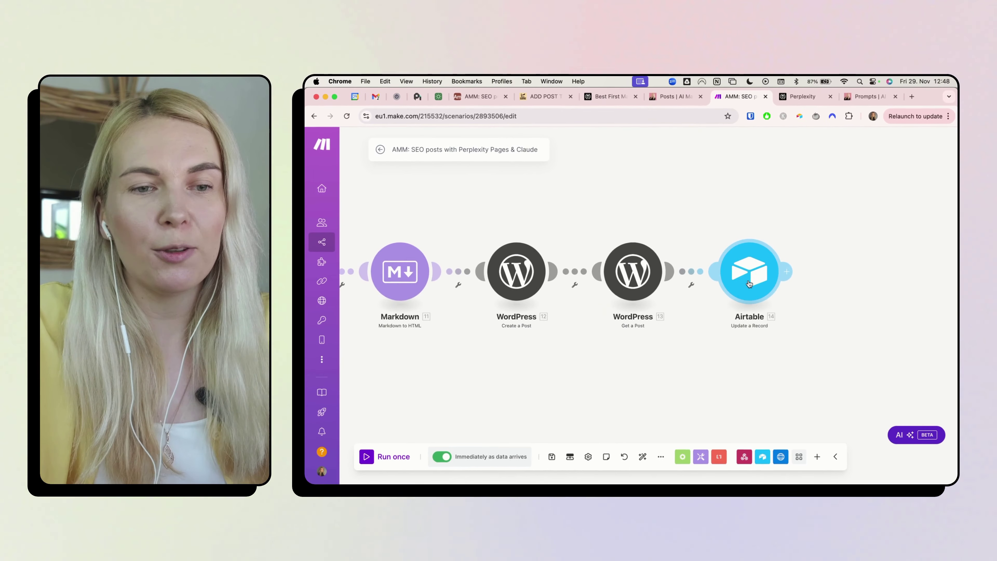
# Review the base, table and Record ID mapping of the final Airtable Update a Record module
pyautogui.click(740, 262)
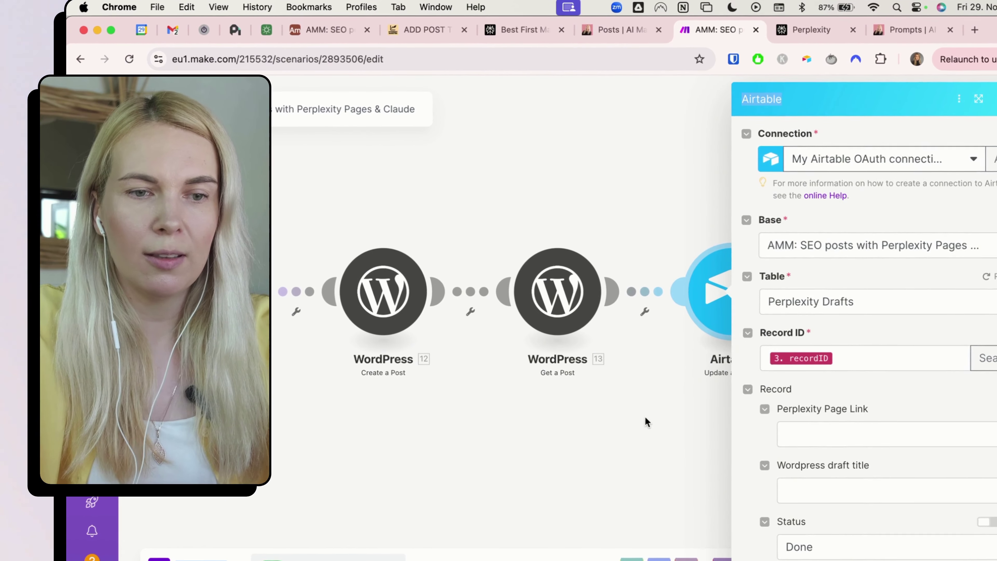
pyautogui.click(691, 354)
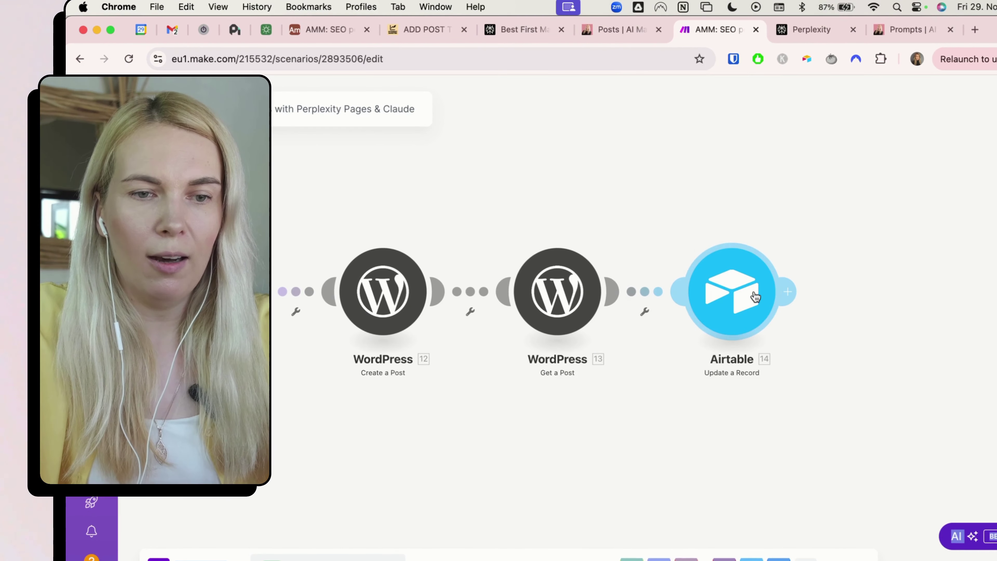
pyautogui.click(755, 296)
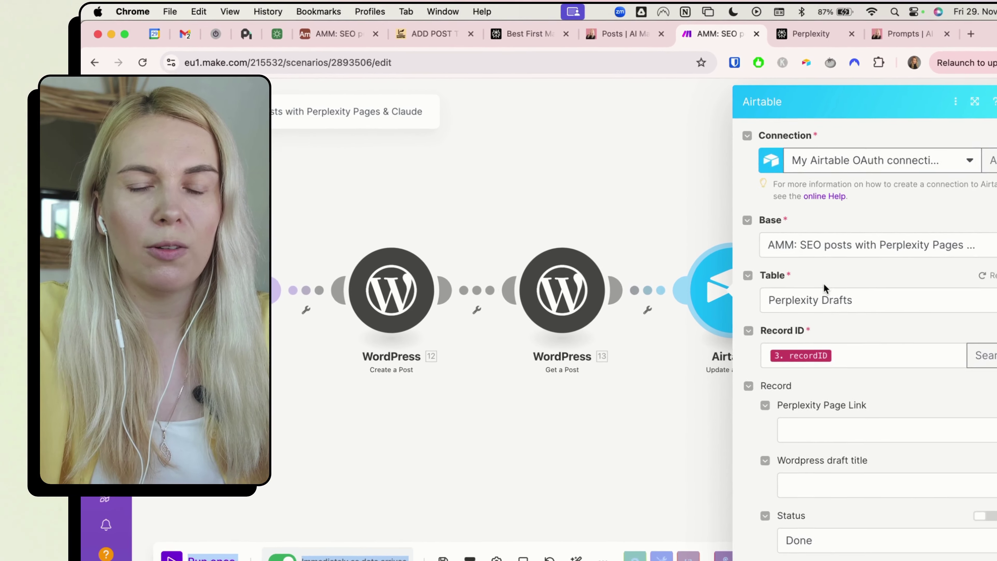
pyautogui.scroll(-3, 813, 271)
pyautogui.click(843, 215)
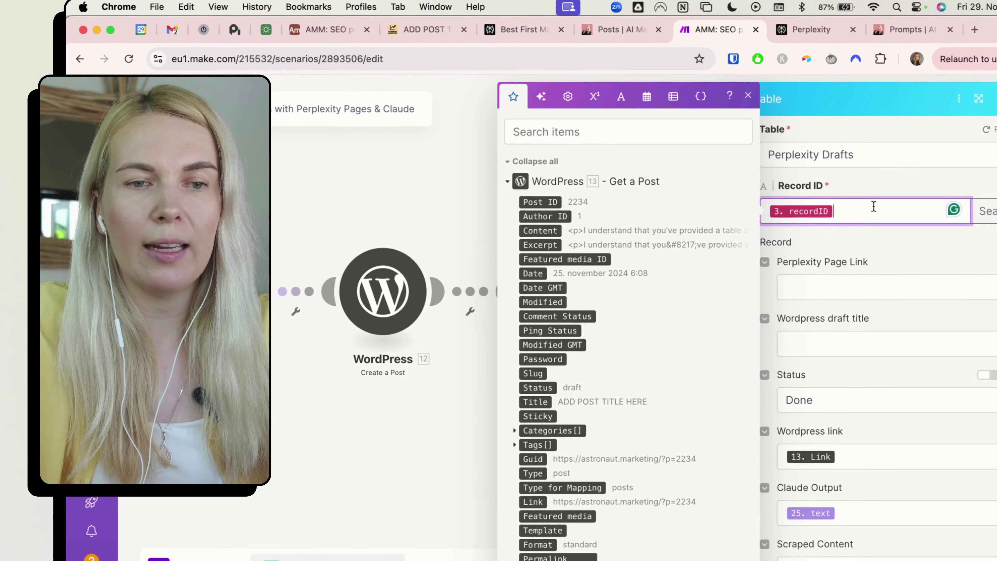
pyautogui.scroll(-10, 702, 307)
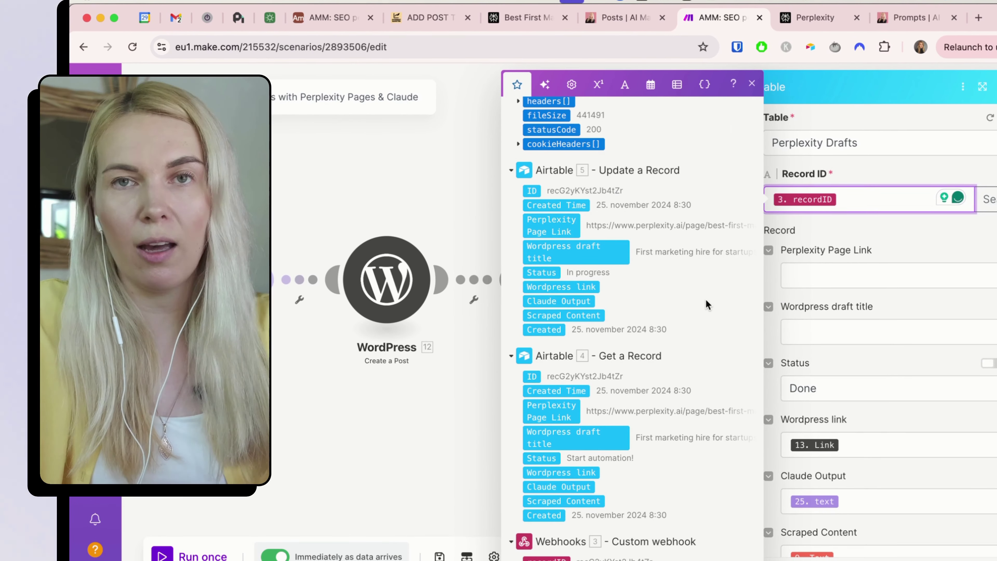
pyautogui.scroll(-3, 824, 251)
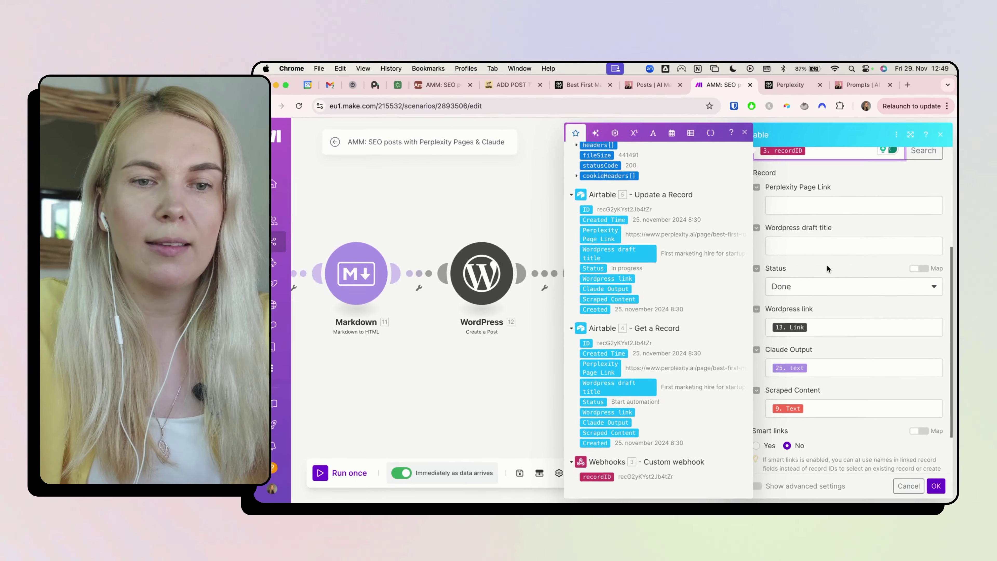
# Examine the Status value and the Wordpress link, Claude Output and Scraped Content mappings in the final Airtable module, and close its settings
pyautogui.click(826, 269)
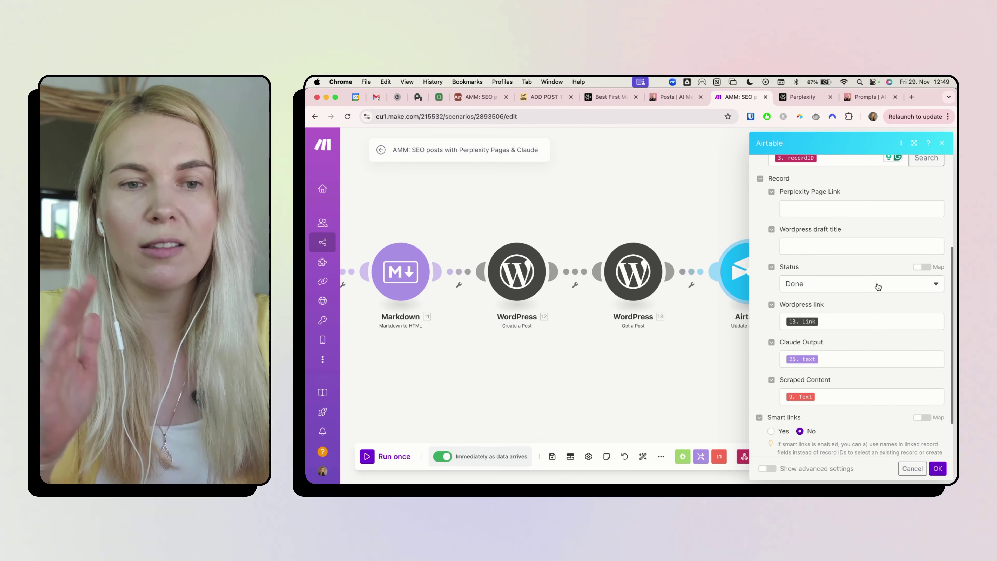
pyautogui.click(853, 322)
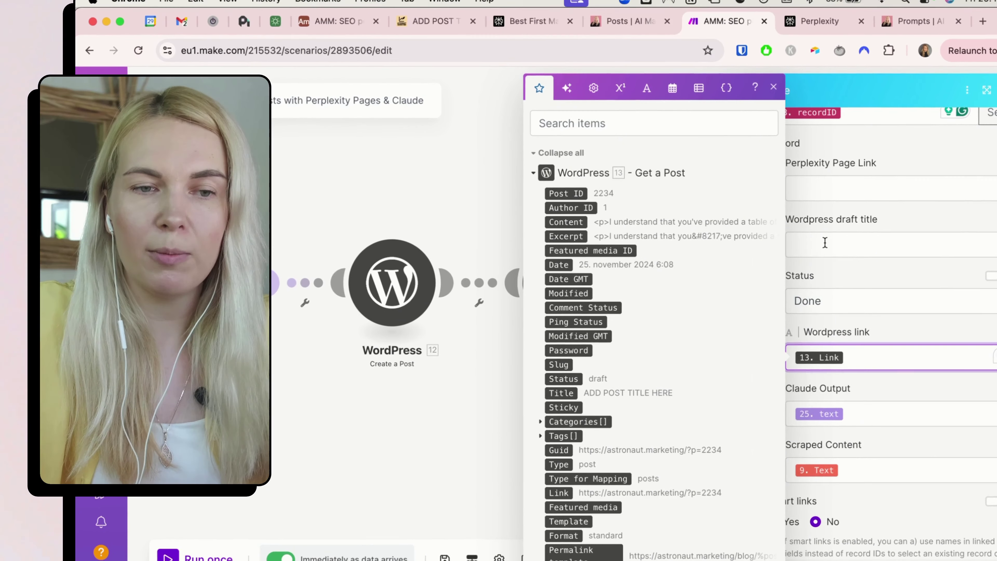
pyautogui.click(809, 261)
pyautogui.scroll(-2, 829, 271)
pyautogui.click(849, 330)
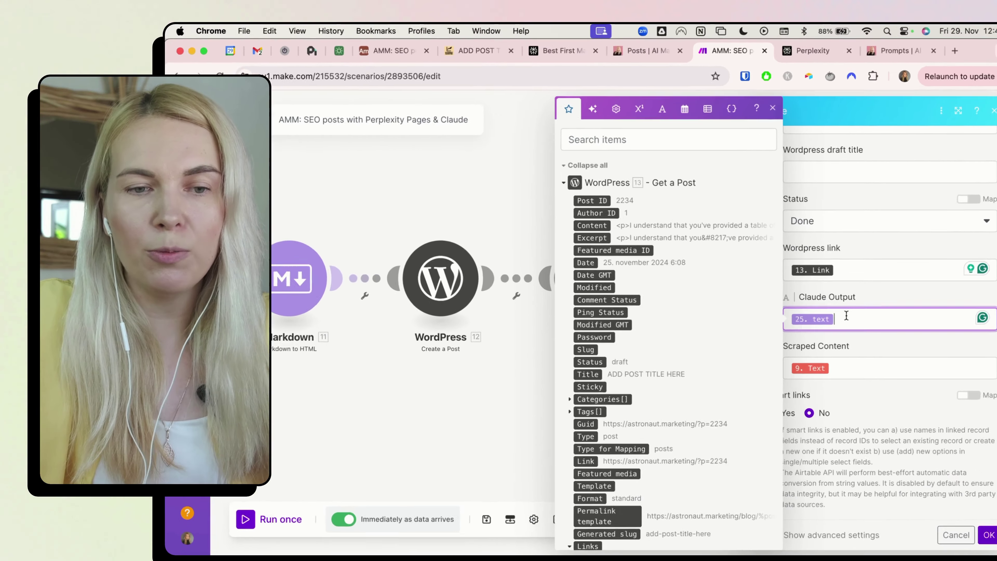
pyautogui.scroll(-10, 708, 326)
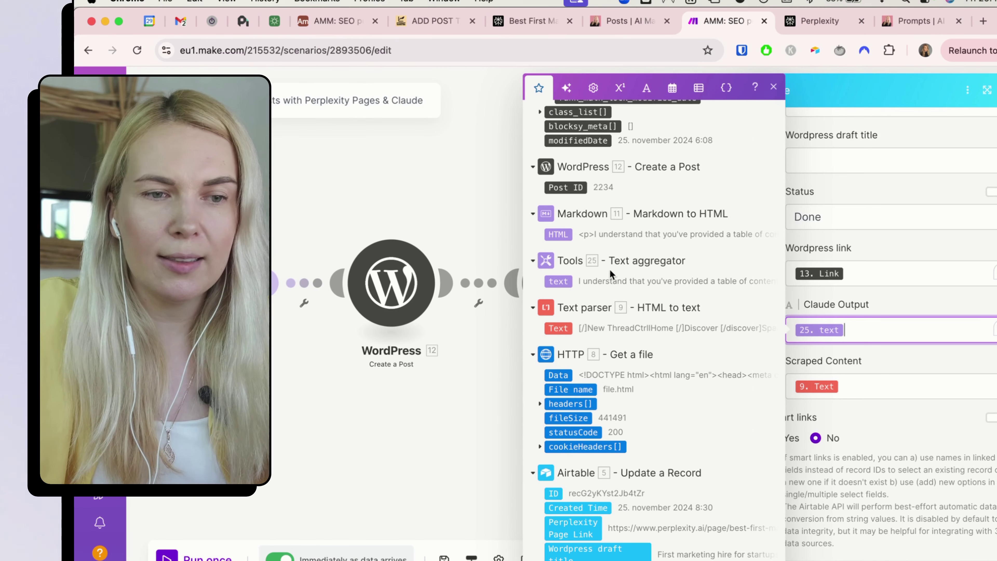
pyautogui.click(898, 387)
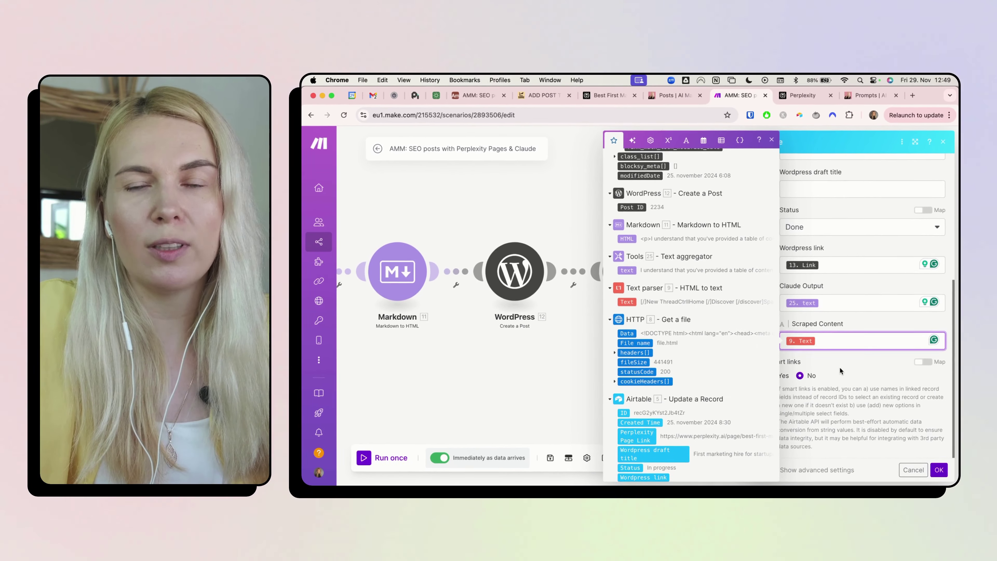
pyautogui.click(843, 383)
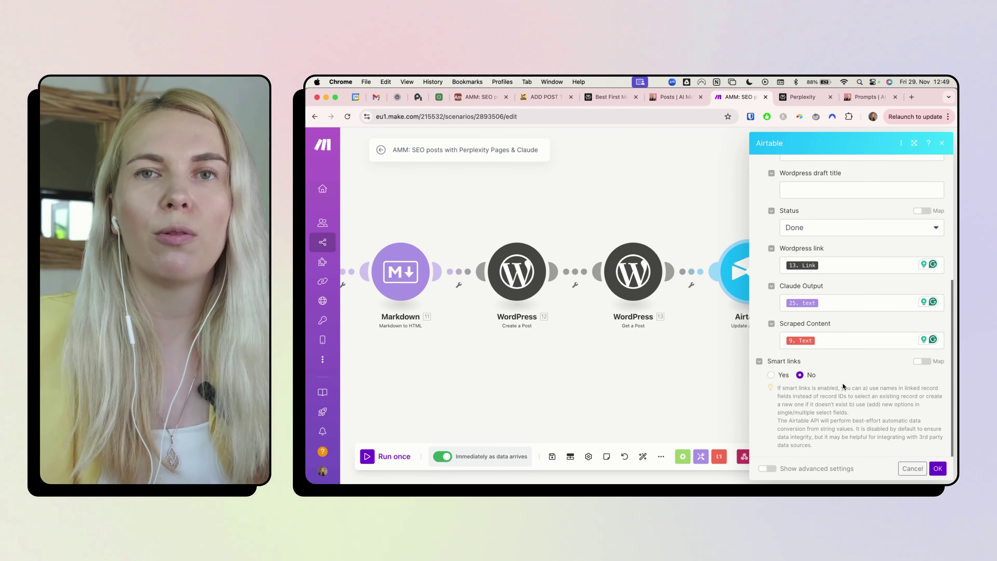
pyautogui.press('Escape')
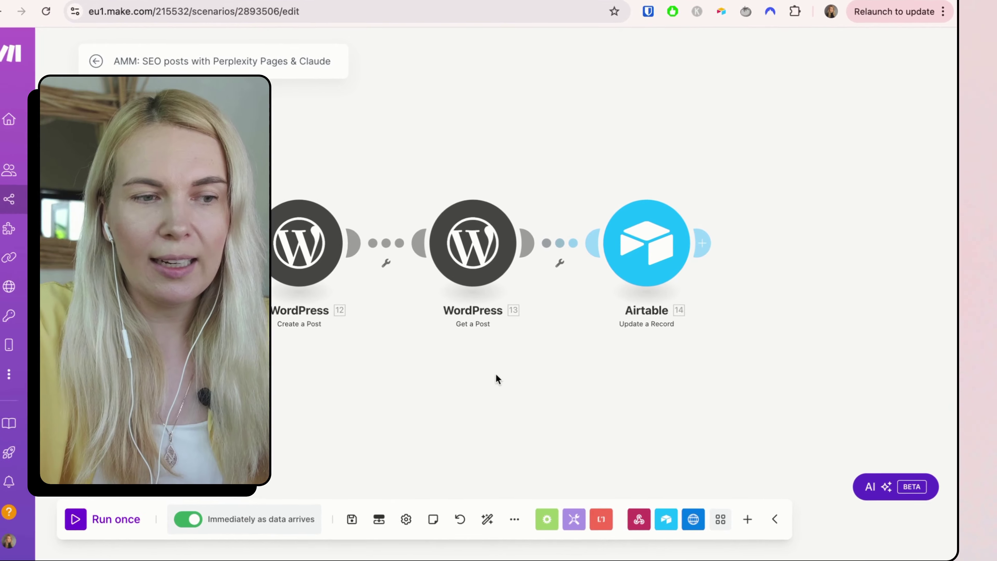
# Save the scenario and check that its schedule setting runs it immediately
pyautogui.scroll(-6, 703, 340)
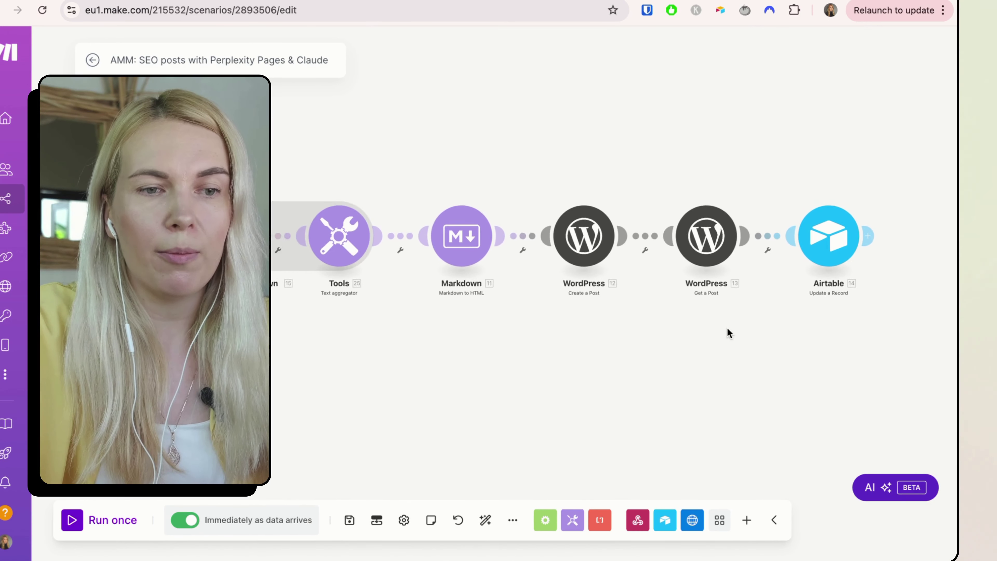
pyautogui.hscroll(-5, 729, 333)
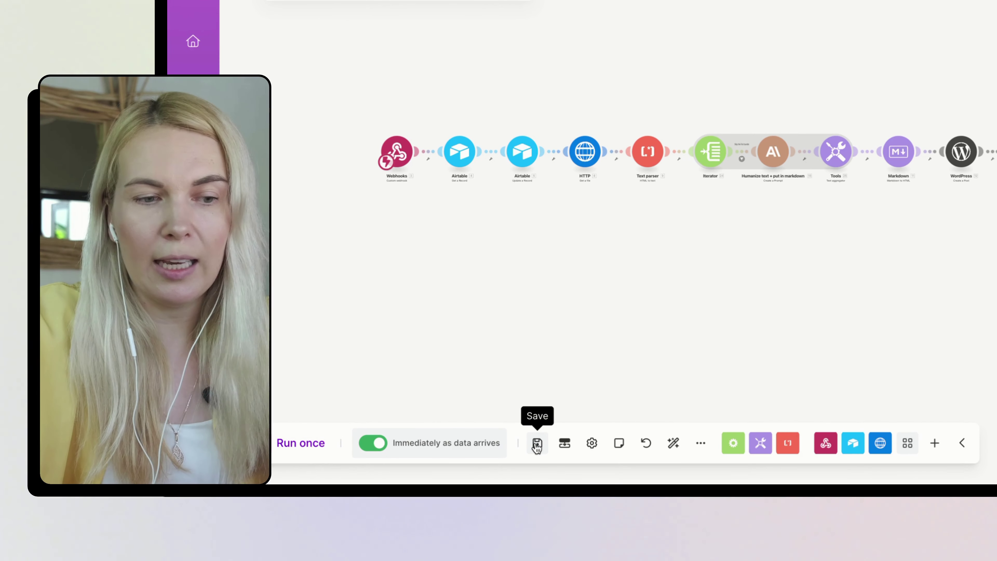
pyautogui.click(537, 444)
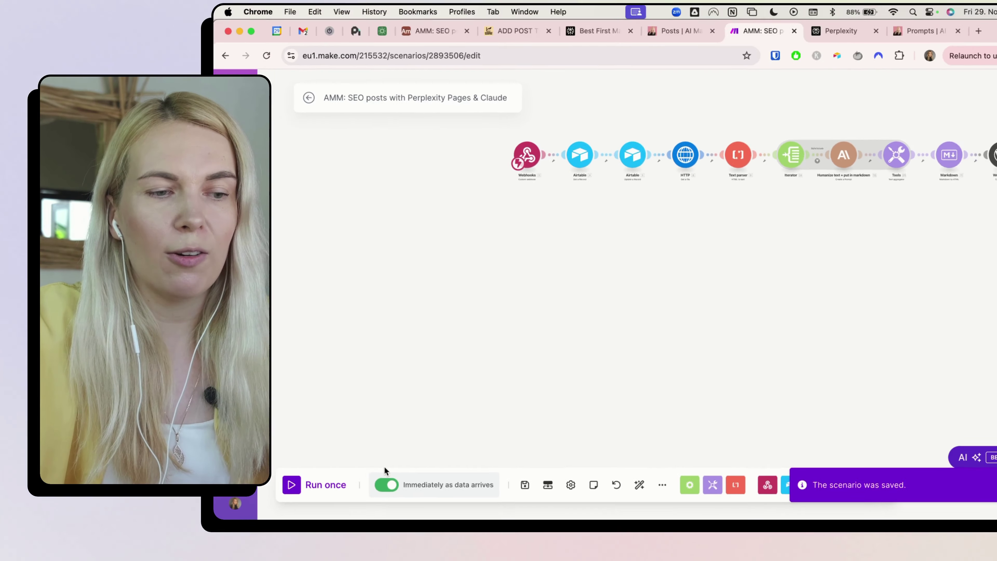
pyautogui.click(391, 485)
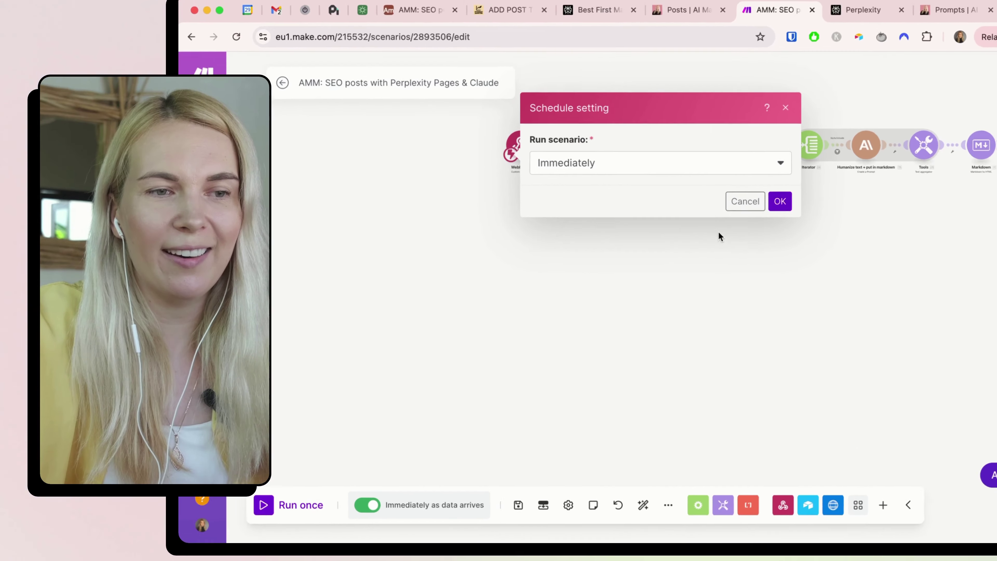
pyautogui.click(719, 234)
# Switch to the Airtable base, add a record to Perplexity Drafts, and copy the second record's Perplexity Page Link into it
pyautogui.click(415, 10)
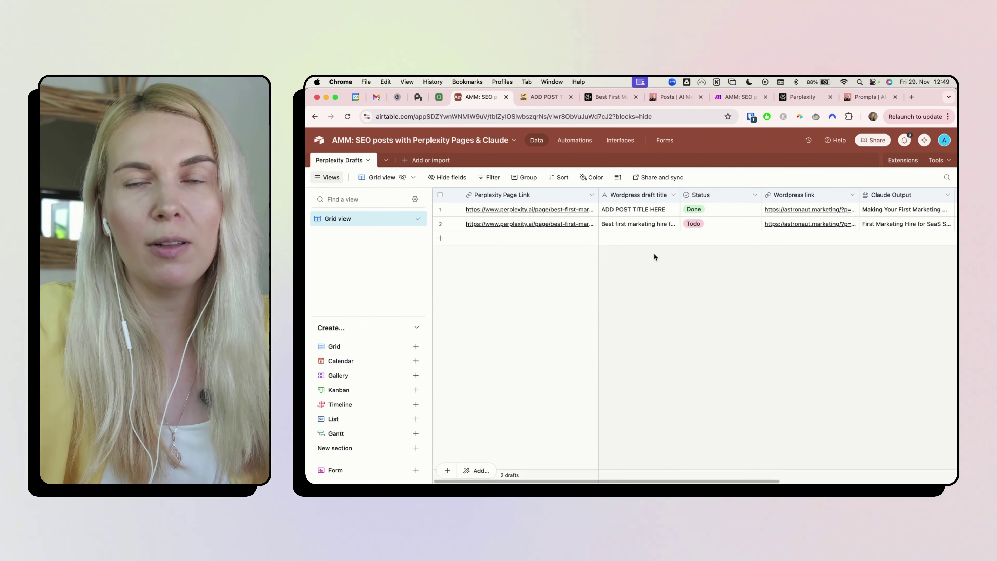
pyautogui.click(440, 238)
pyautogui.click(548, 224)
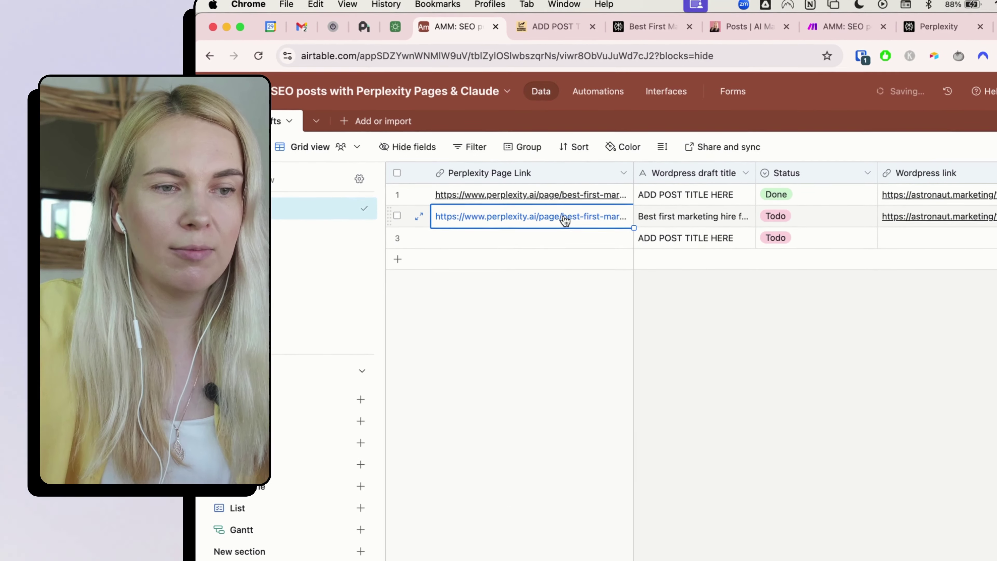
pyautogui.press('cmd+c')
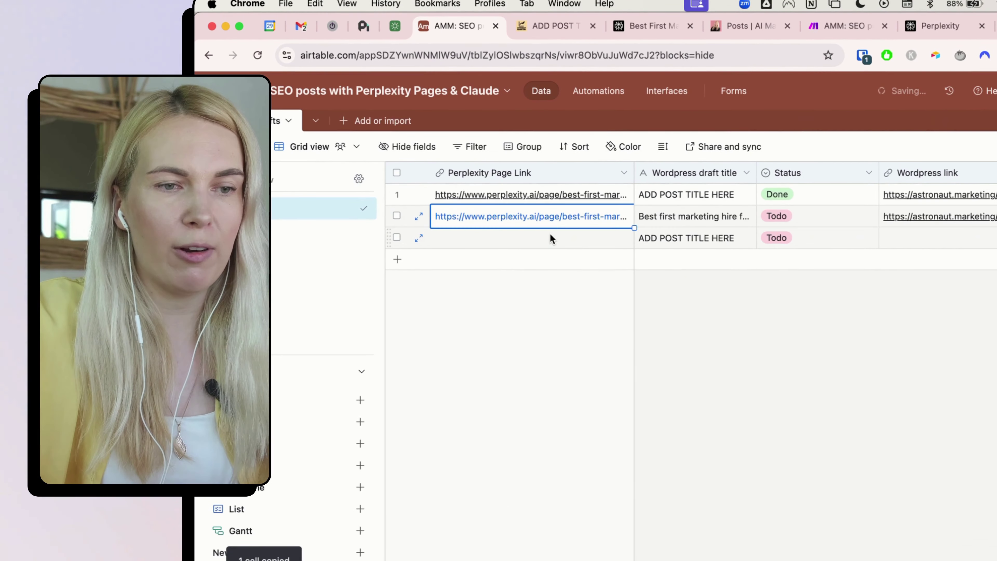
pyautogui.click(549, 236)
pyautogui.press('cmd+v')
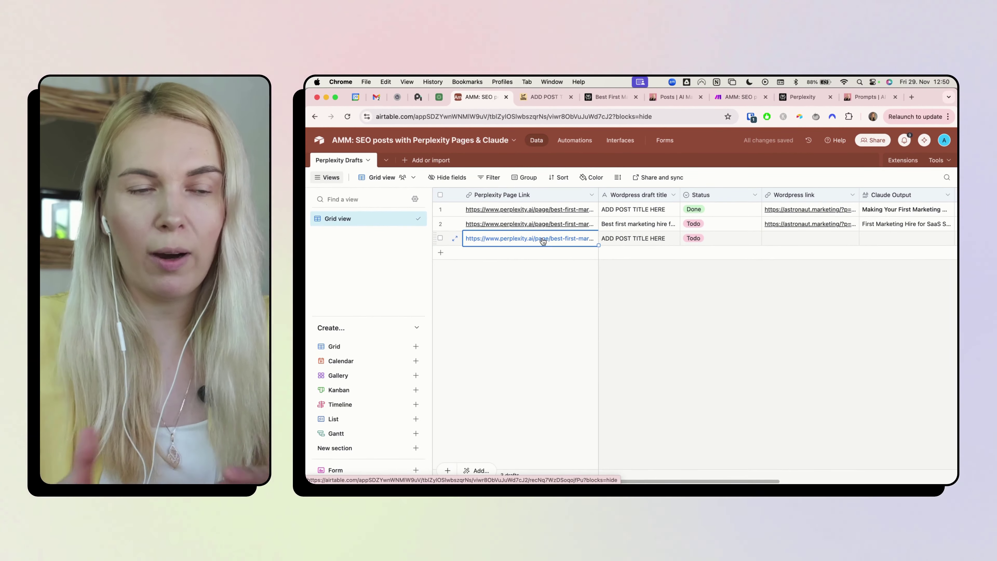
# Check the draft title of the third Perplexity Drafts record and set that record's Status to "Start automation!"
pyautogui.click(633, 239)
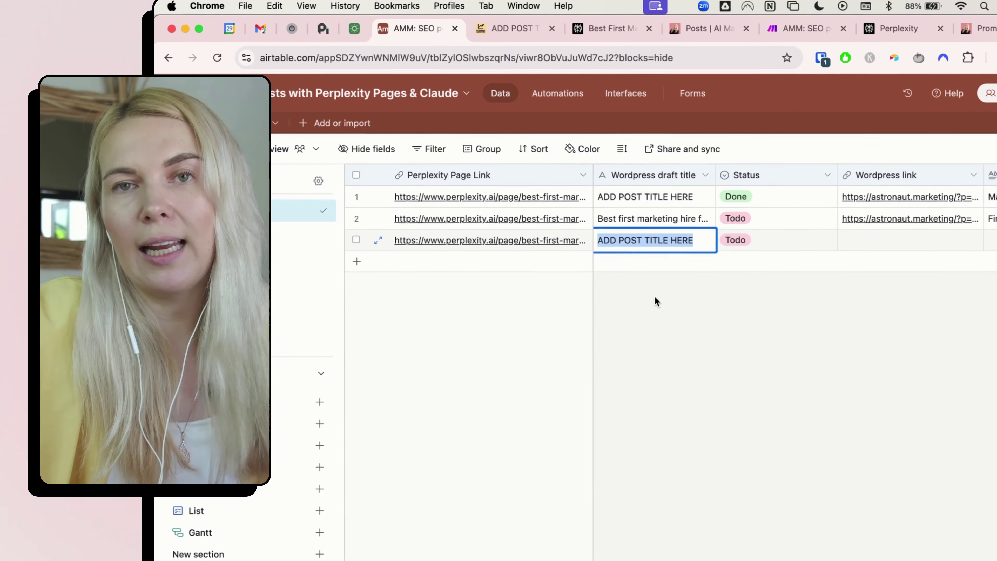
pyautogui.click(741, 301)
pyautogui.click(794, 240)
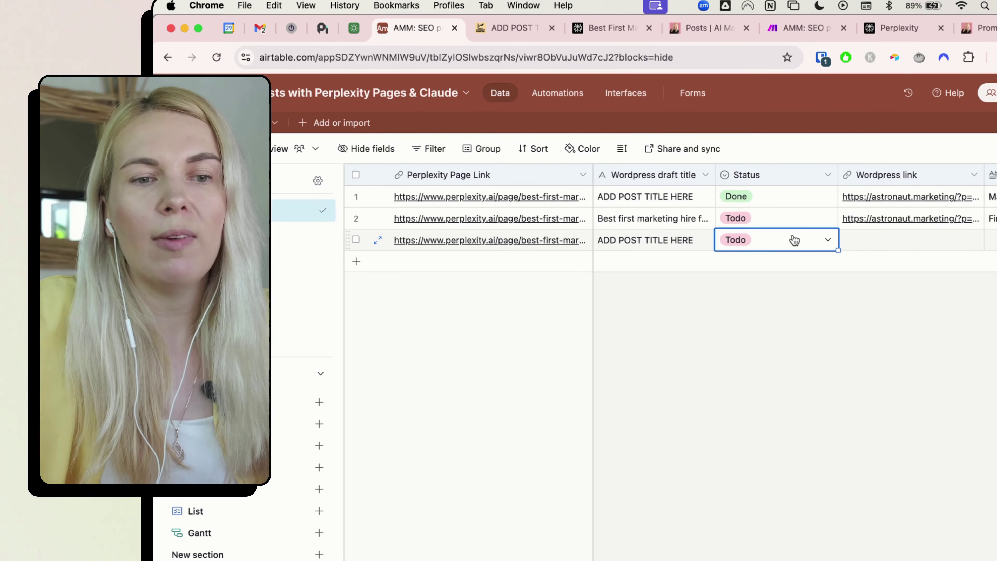
pyautogui.click(770, 239)
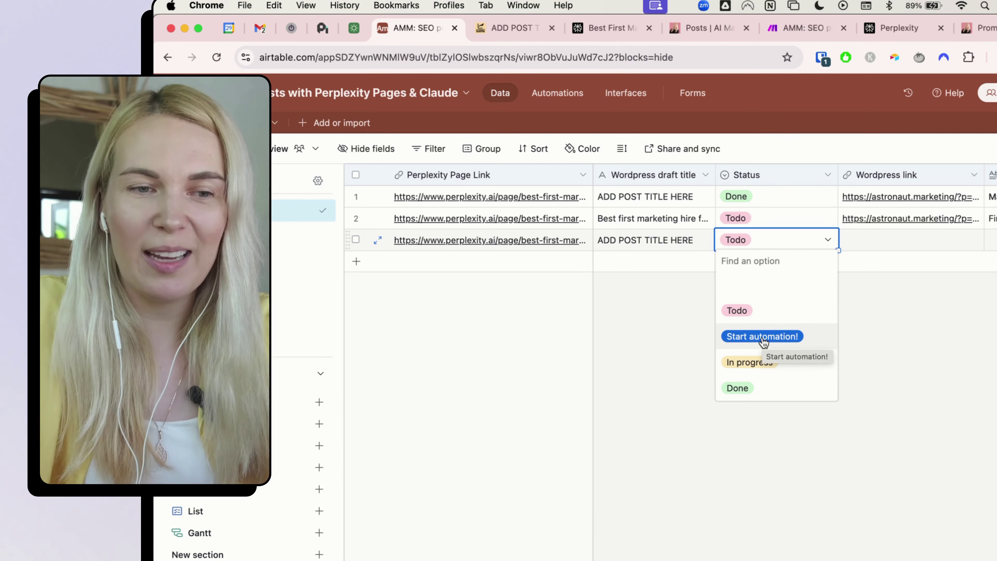
pyautogui.click(762, 338)
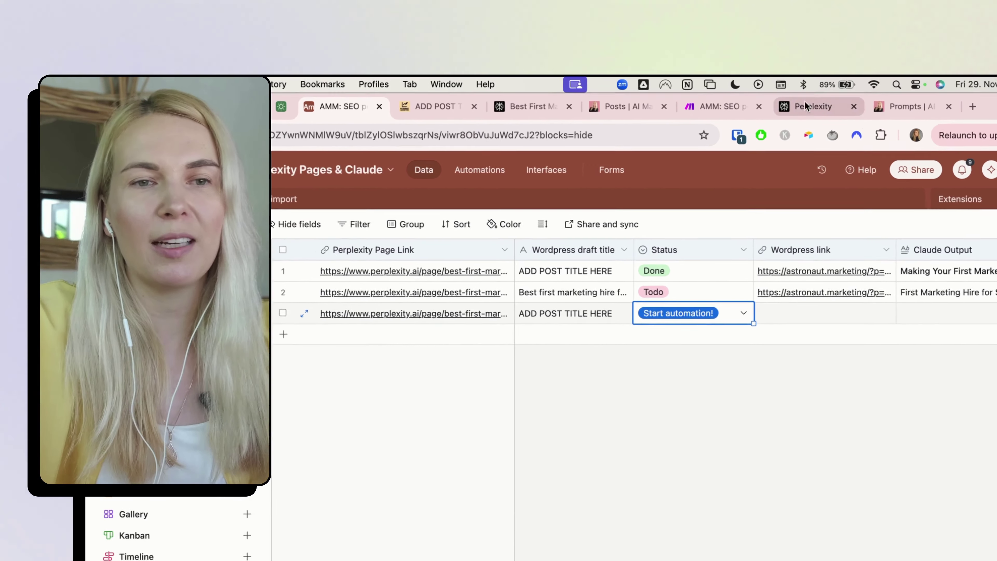
# Switch to the Perplexity page "Best First Marketing Hire for SaaS Startups" and unpublish it
pyautogui.click(803, 97)
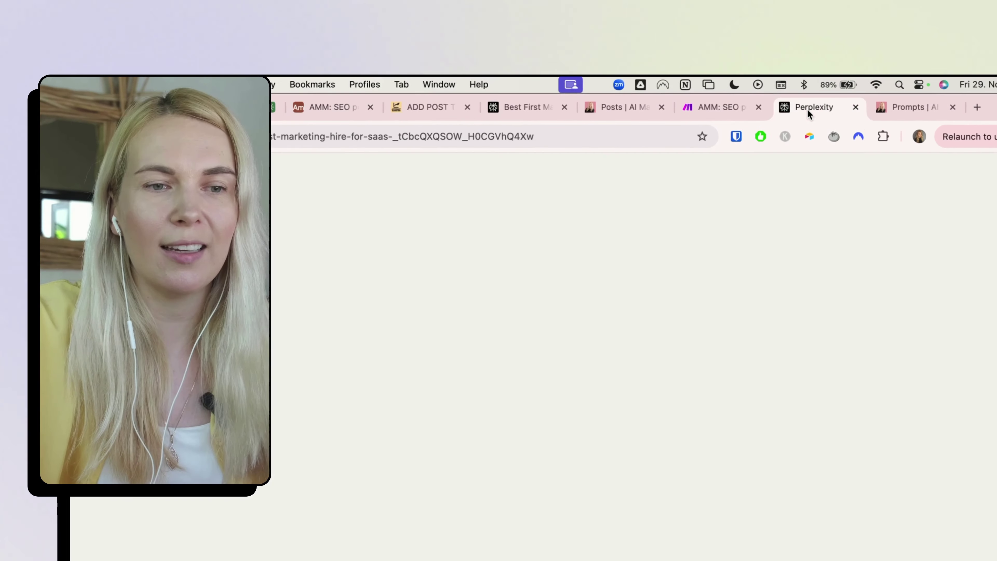
pyautogui.scroll(-10, 522, 332)
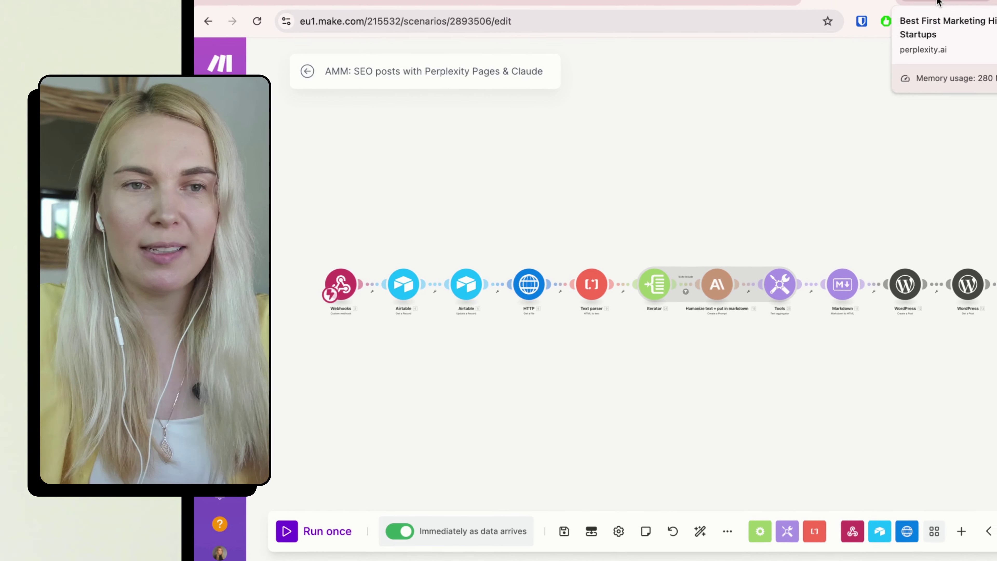
pyautogui.click(939, 3)
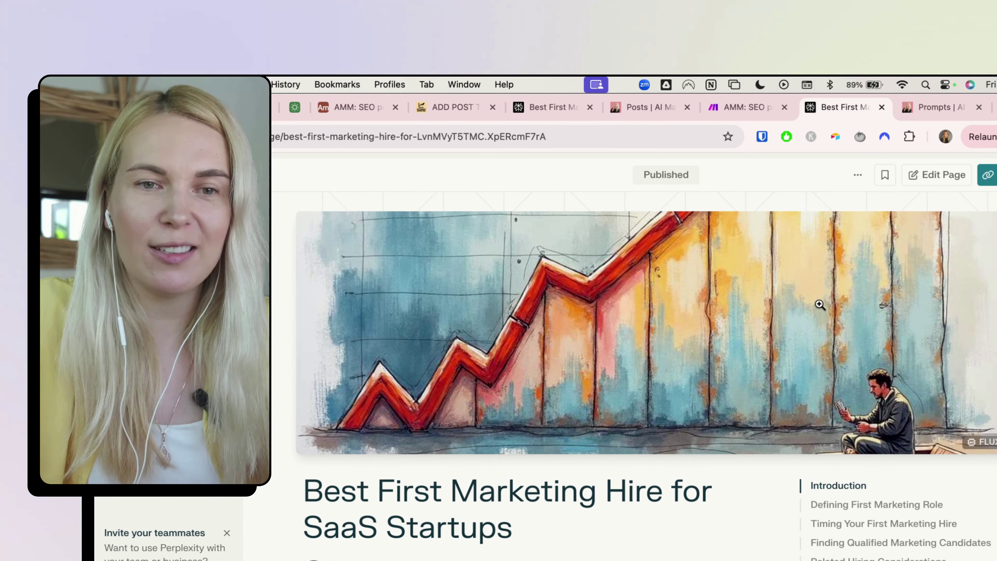
pyautogui.click(858, 178)
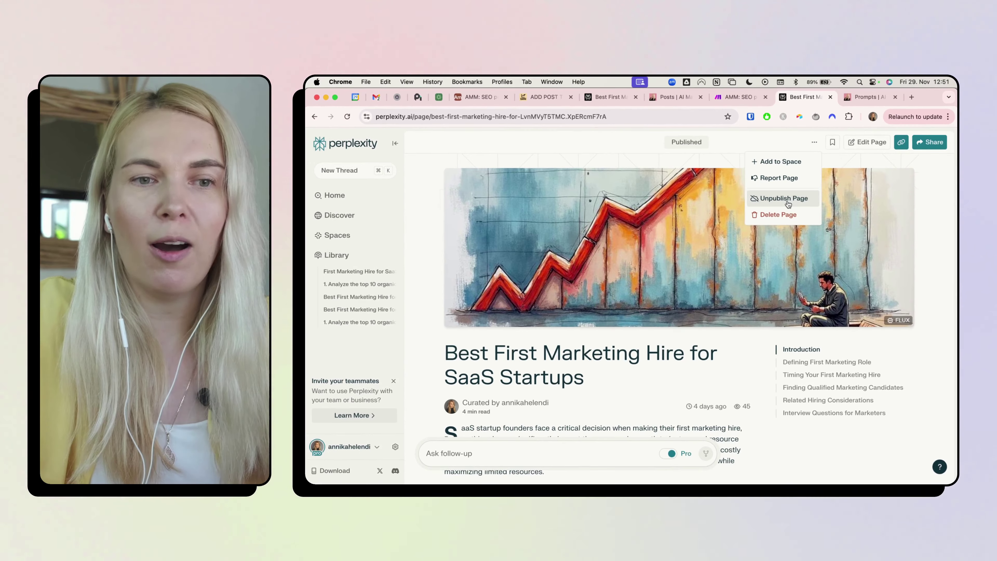
pyautogui.click(788, 201)
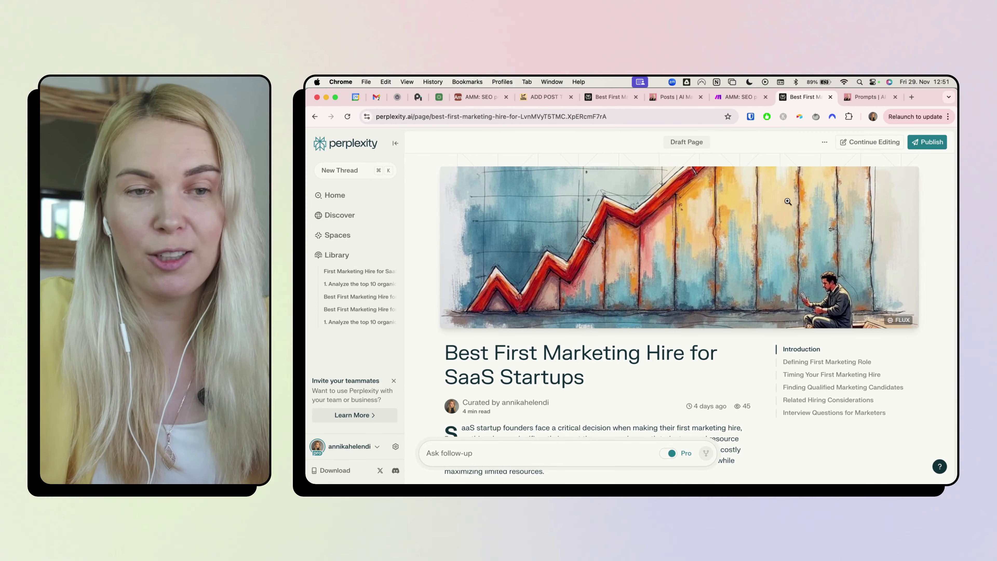